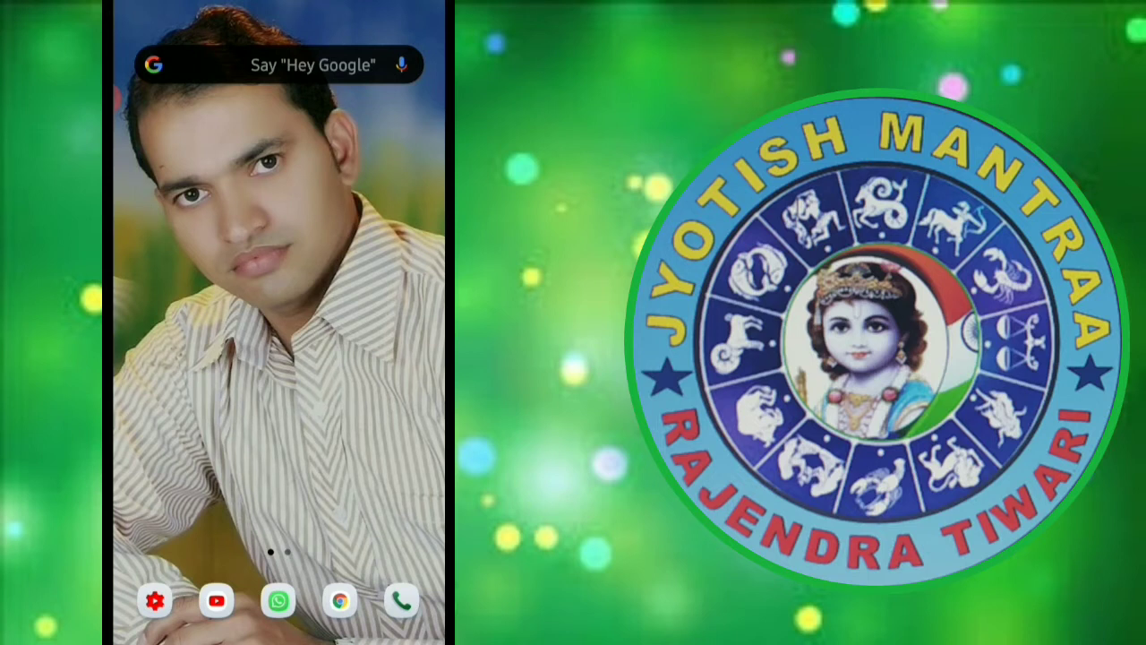
Launch Chrome and search the web for 'google forms'.
{"action": "left_click", "coordinate": [340, 599]}
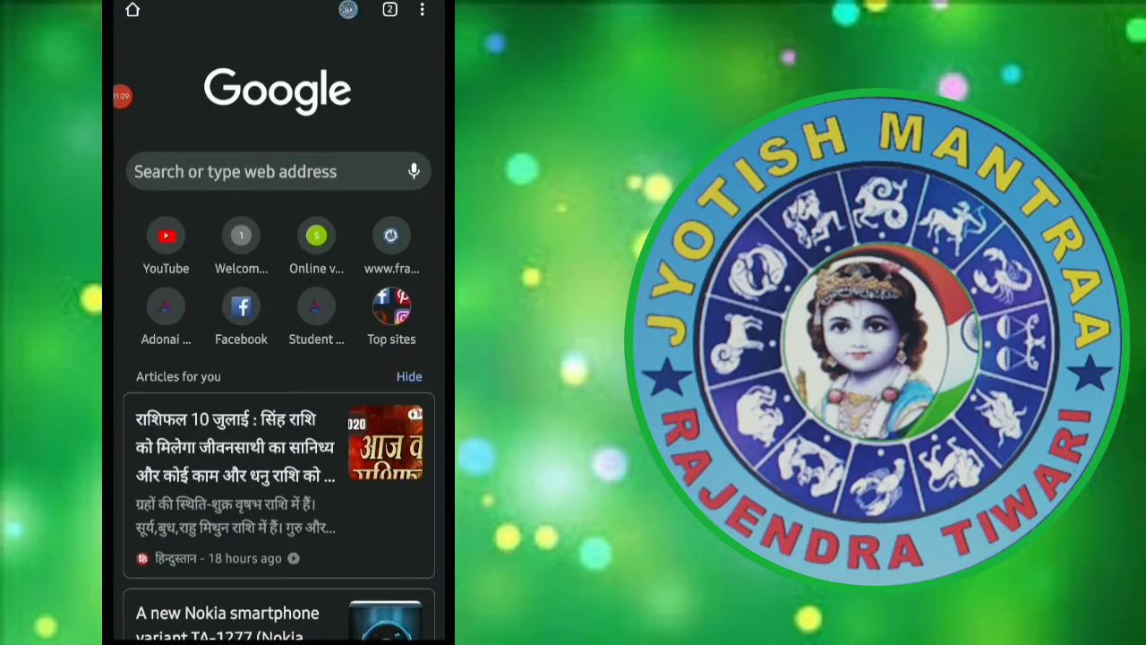
{"action": "left_click", "coordinate": [235, 171]}
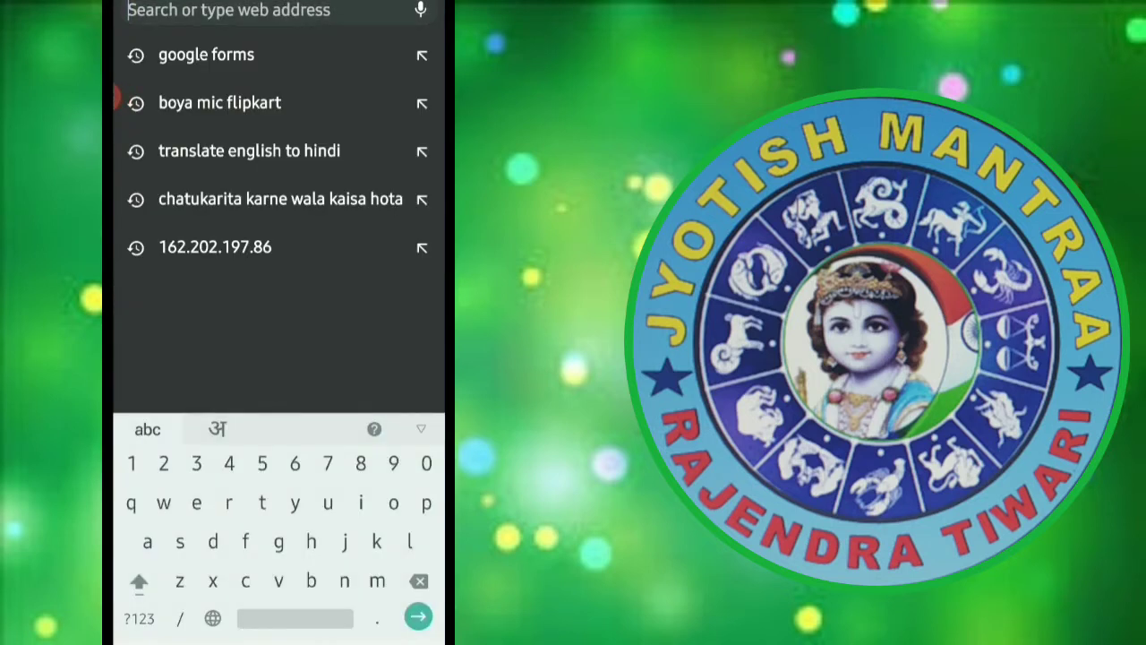
{"action": "type", "text": "go"}
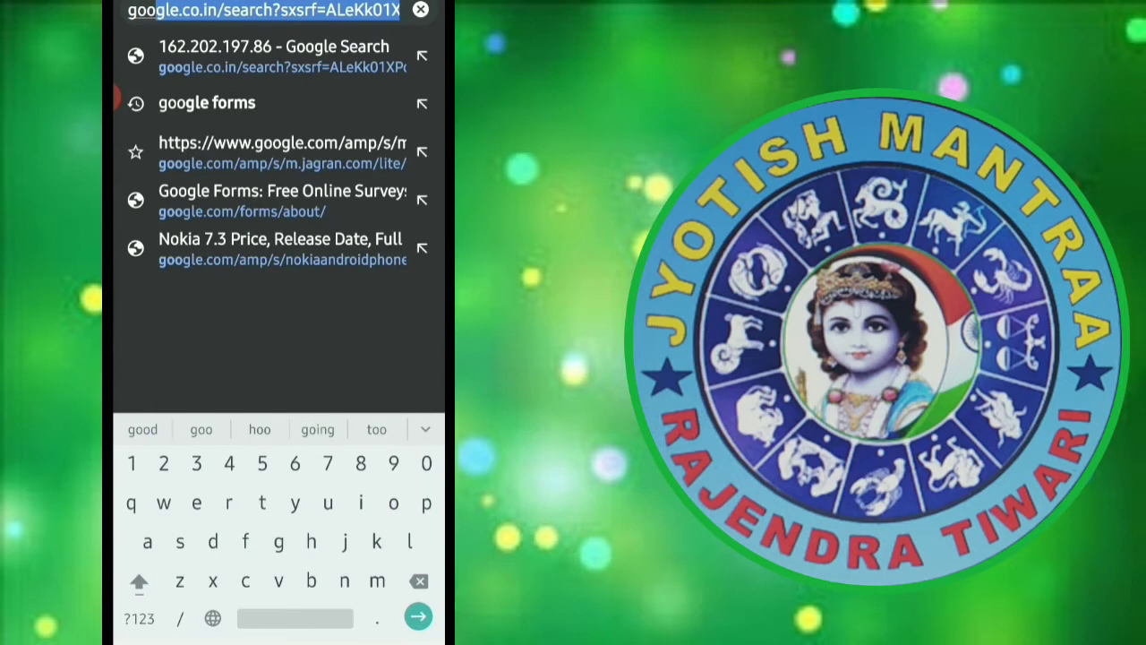
{"action": "left_click", "coordinate": [207, 103]}
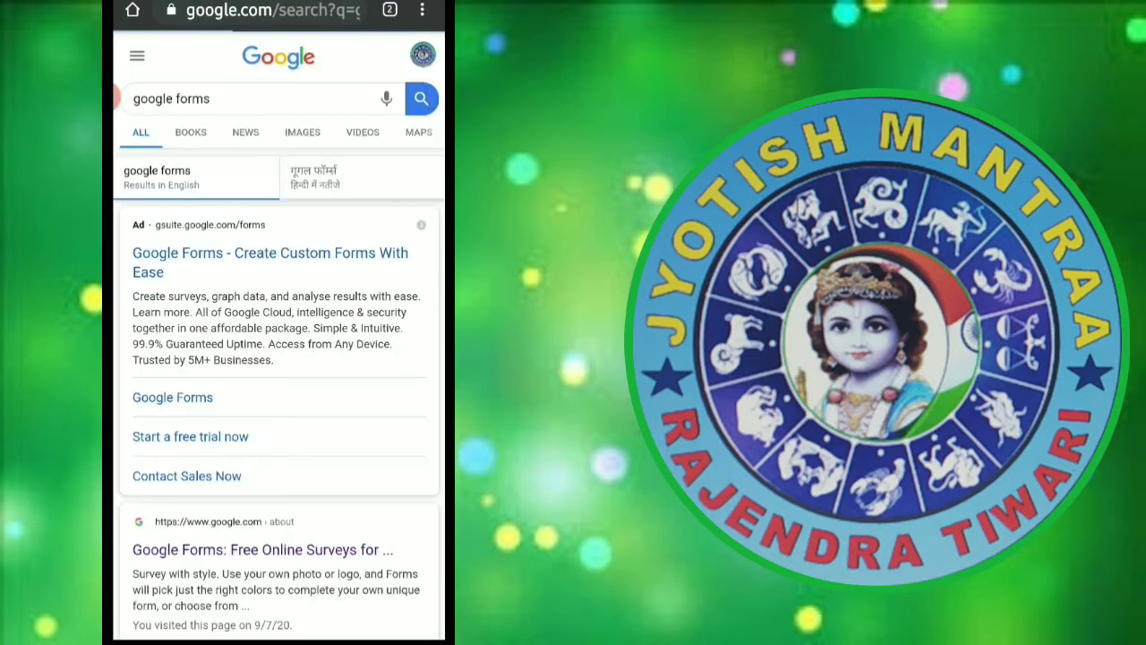
Open the Google Forms result and continue into Google Forms from its about page.
{"action": "scroll", "coordinate": [278, 335], "scroll_direction": "down", "scroll_amount": 2}
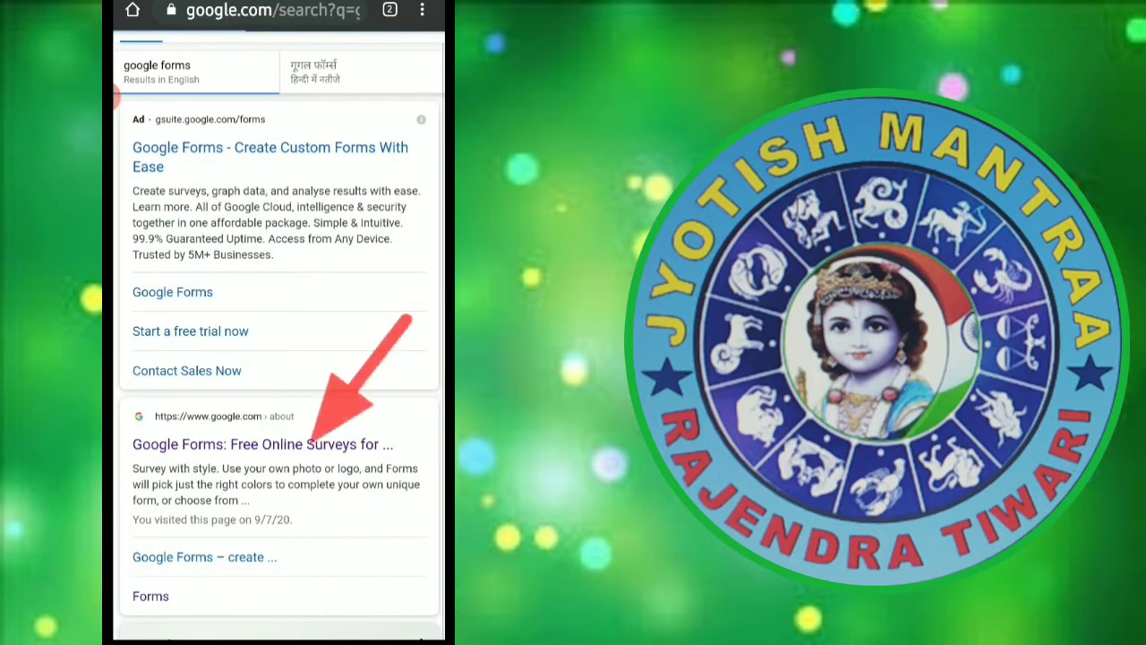
{"action": "left_click", "coordinate": [263, 443]}
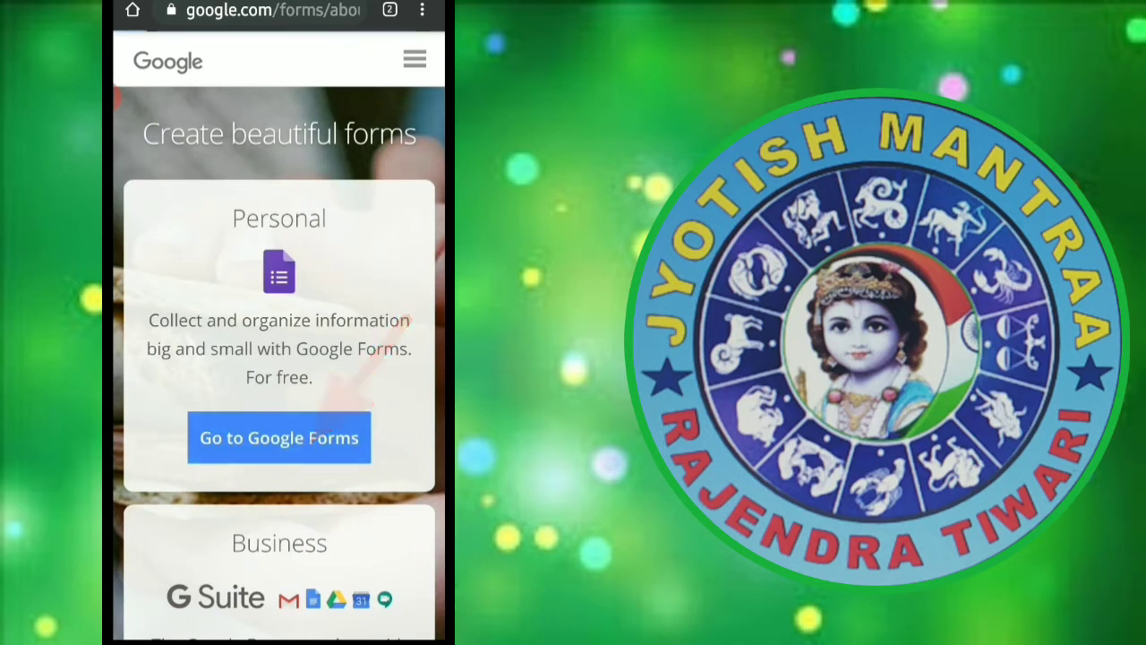
{"action": "left_click", "coordinate": [278, 437]}
Switch Chrome to Desktop site mode so the Forms home page loads in desktop layout.
{"action": "left_click", "coordinate": [184, 310]}
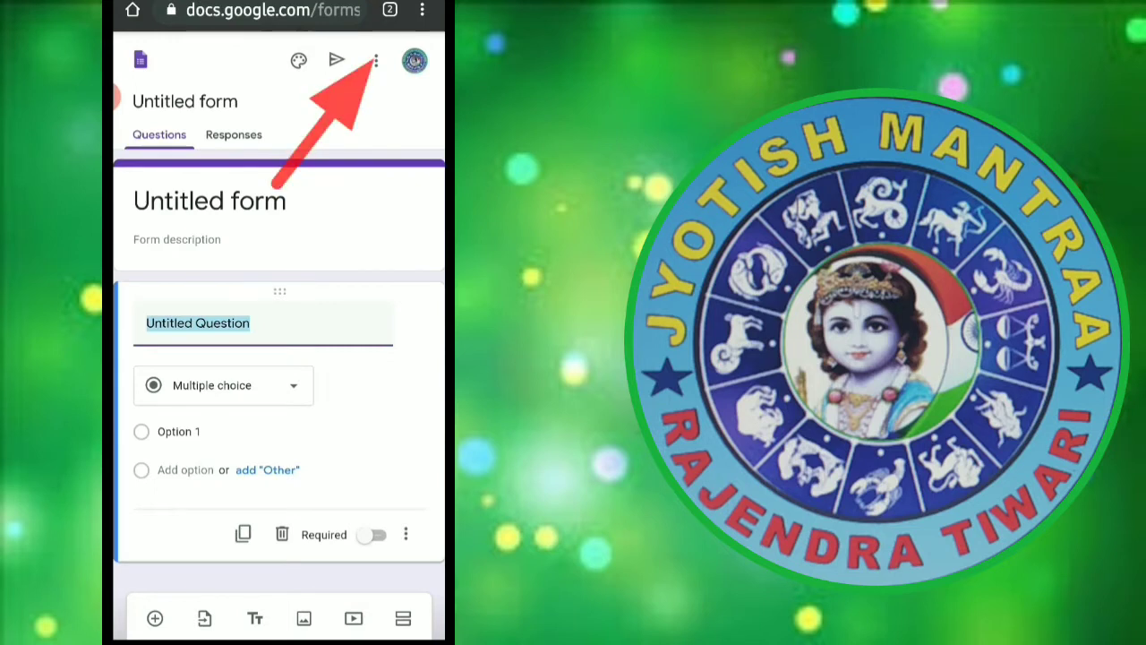
{"action": "left_click", "coordinate": [422, 9]}
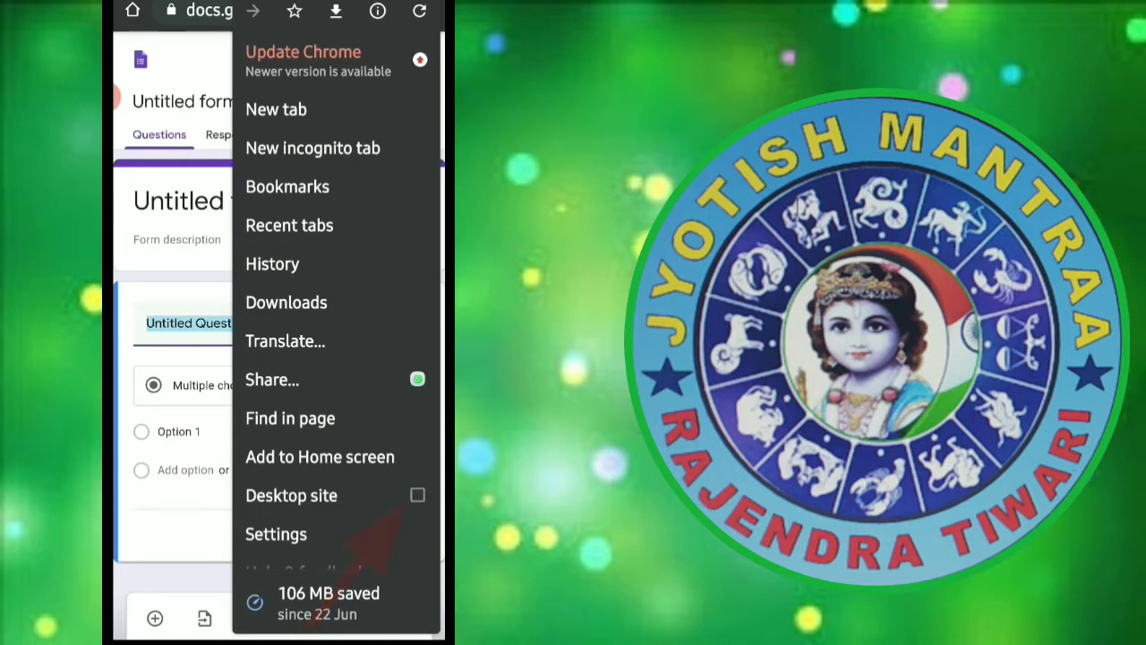
{"action": "left_click", "coordinate": [418, 495]}
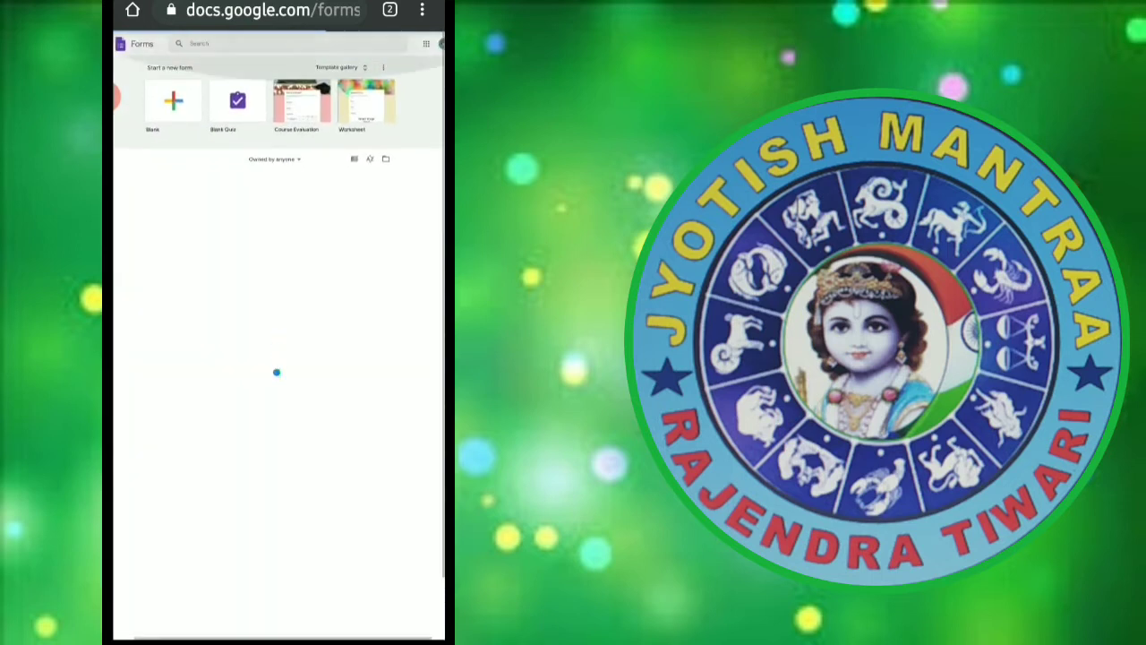
Create a new quiz from the Blank Quiz template in the Education templates.
{"action": "double_click", "coordinate": [277, 371]}
{"action": "scroll", "coordinate": [278, 304], "scroll_direction": "up", "scroll_amount": 2}
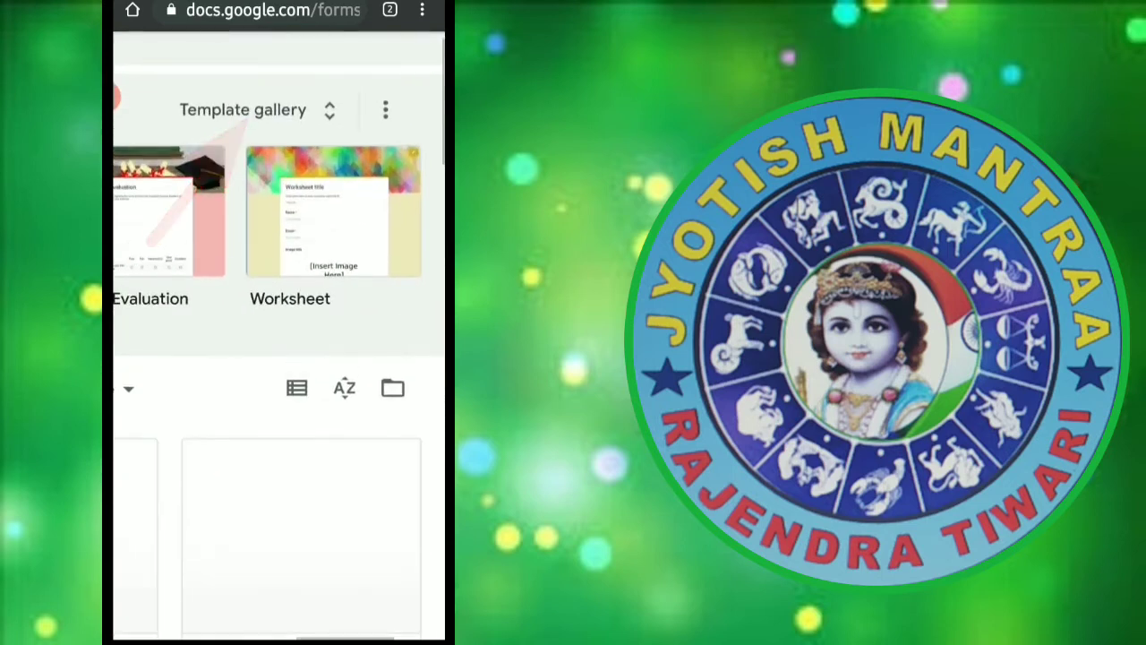
{"action": "left_click", "coordinate": [243, 109]}
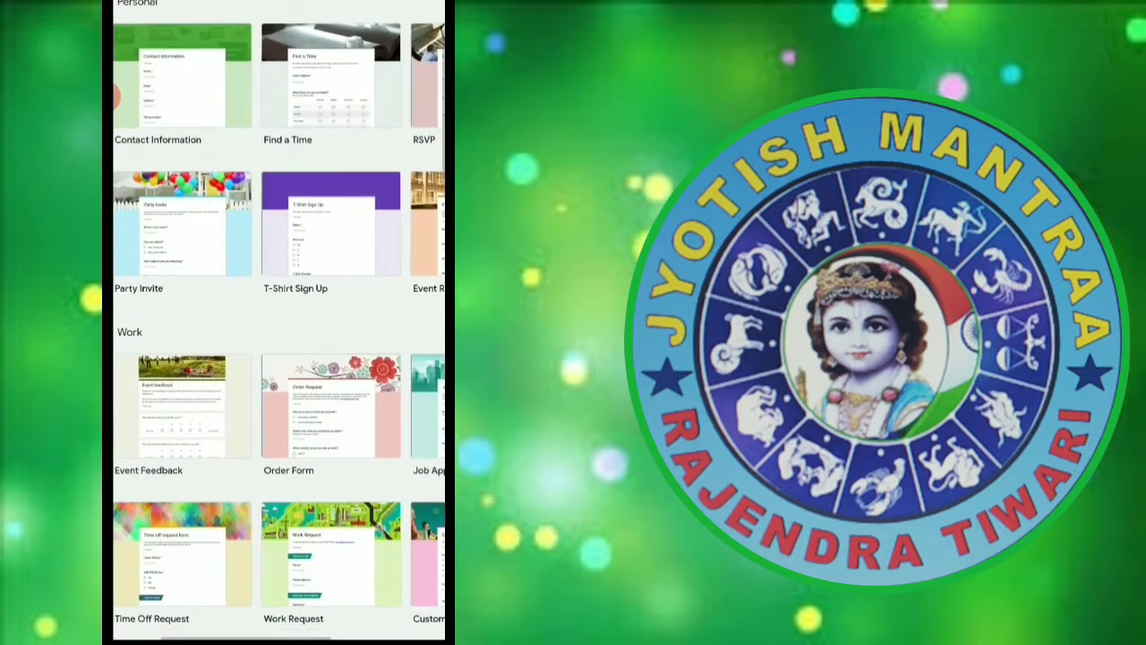
{"action": "scroll", "coordinate": [279, 323], "scroll_direction": "down", "scroll_amount": 5}
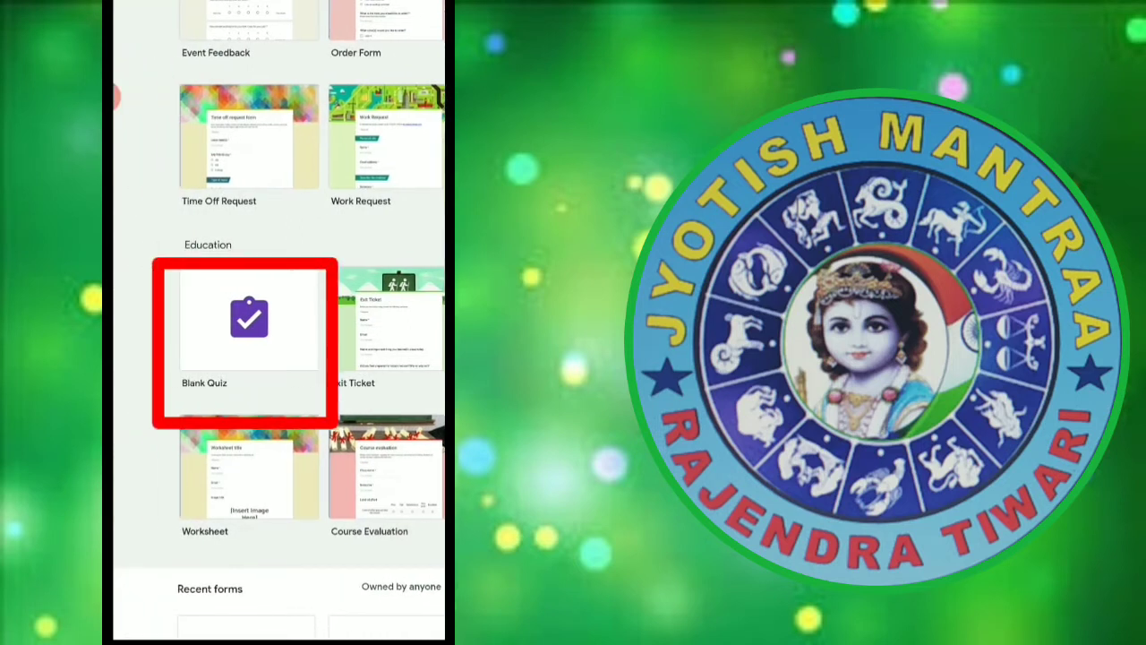
{"action": "left_click", "coordinate": [249, 319]}
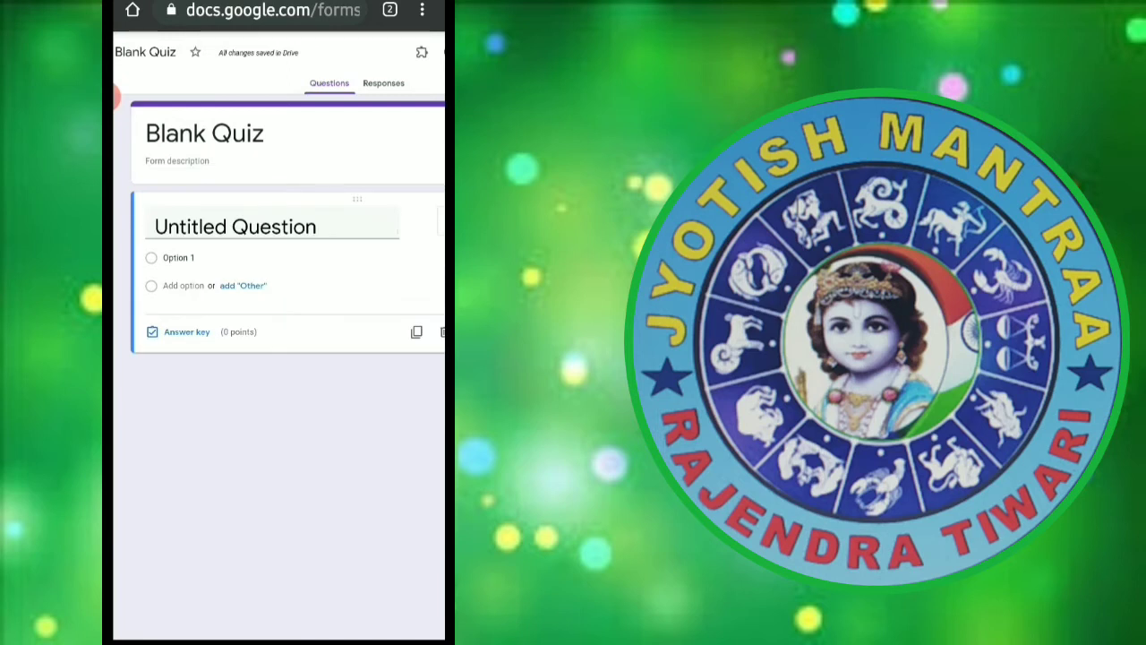
Title the quiz 'Pre-mid term exam' with the description 'Class 10th(maths)'.
{"action": "scroll", "coordinate": [279, 335], "scroll_direction": "left", "scroll_amount": 1}
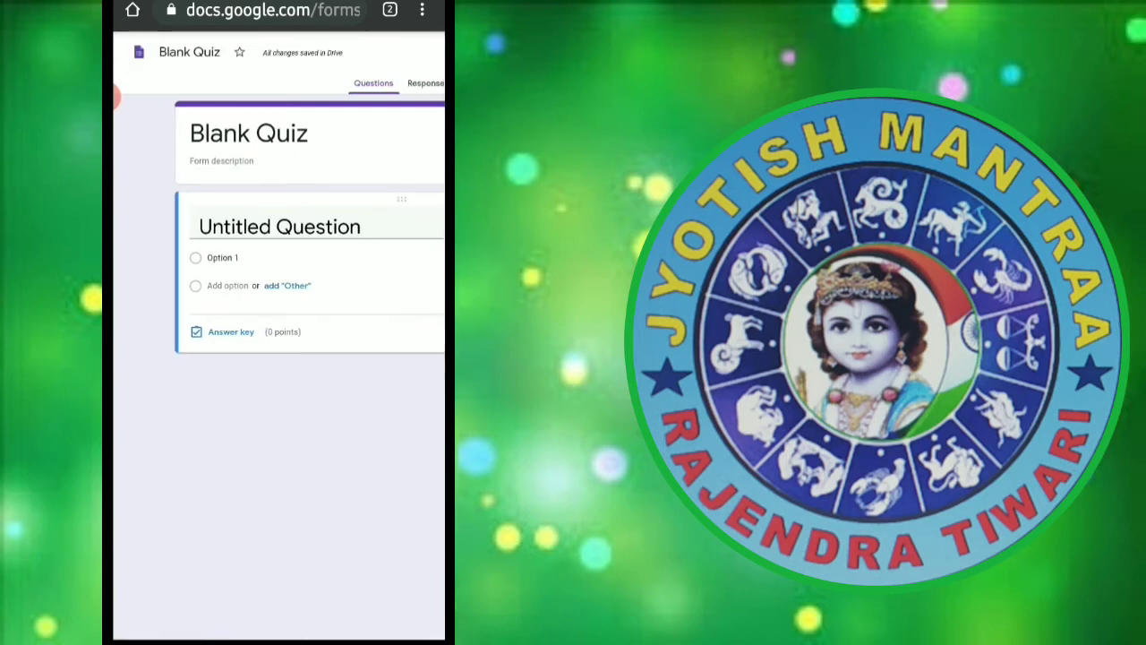
{"action": "left_click", "coordinate": [249, 133]}
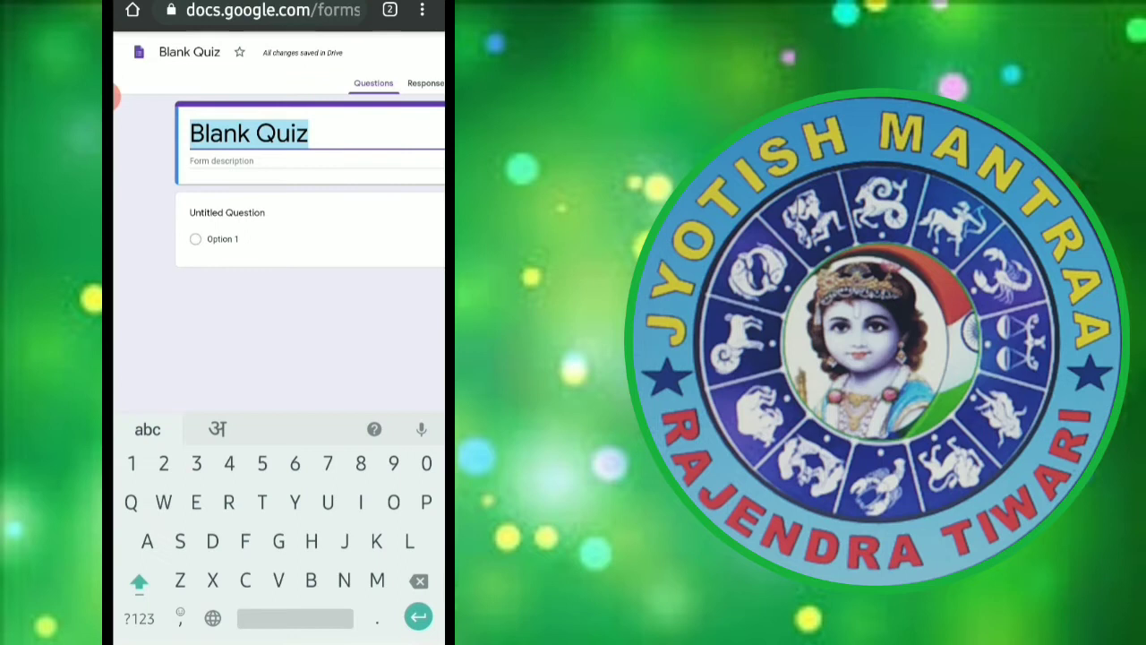
{"action": "type", "text": "Pre-mid term exam"}
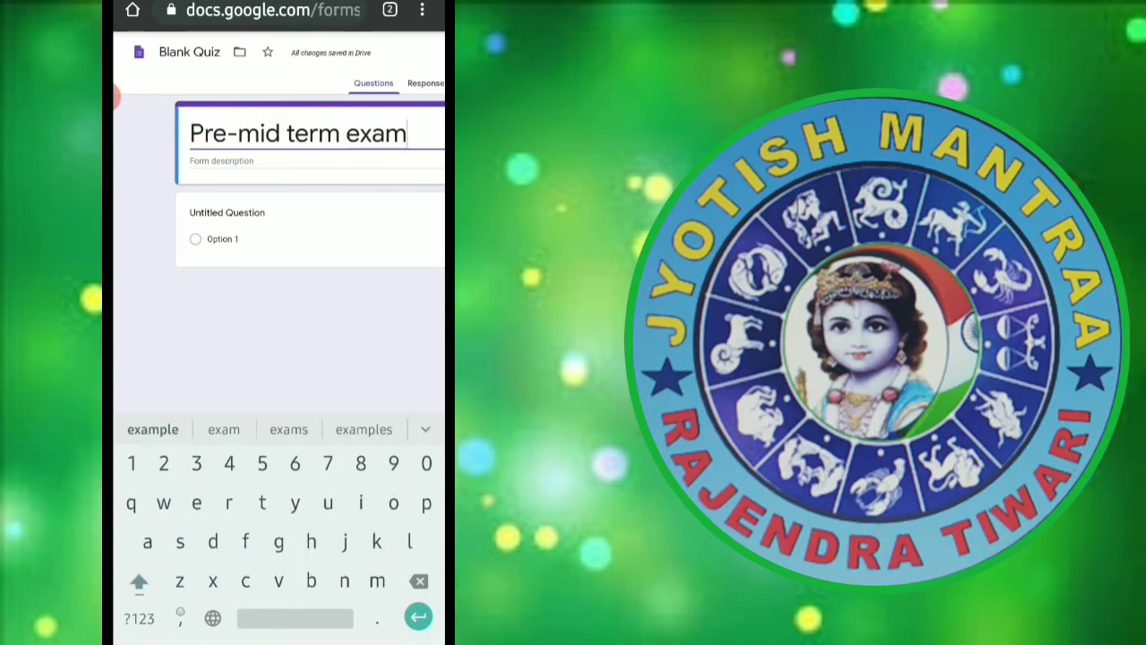
{"action": "left_click", "coordinate": [221, 160]}
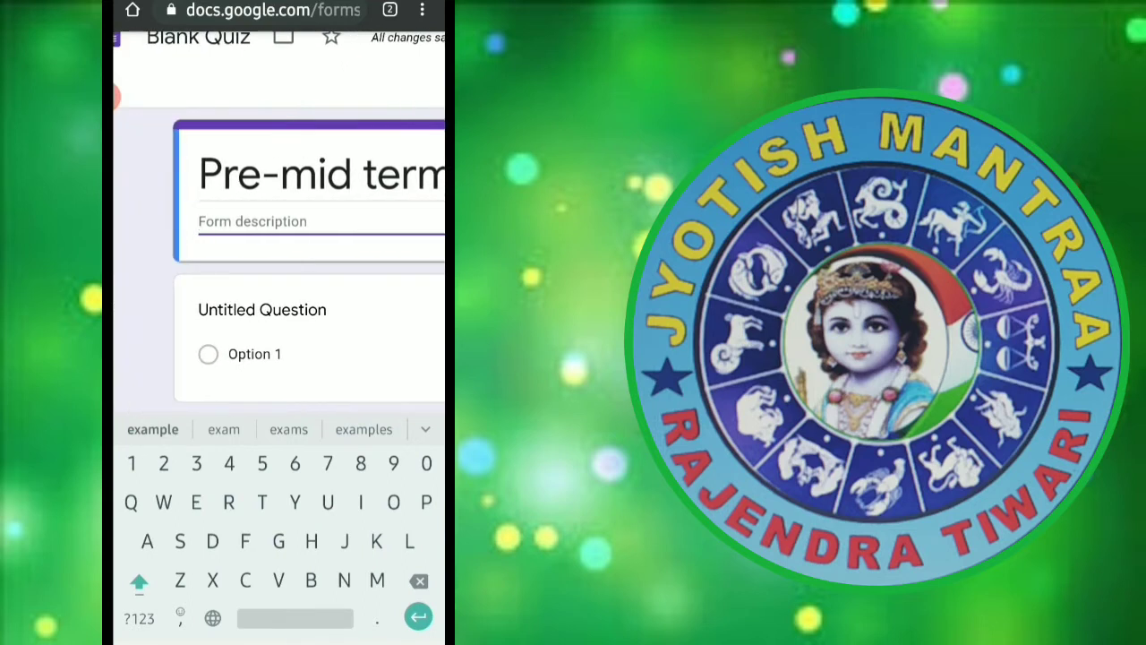
{"action": "type", "text": "Class 10th"}
{"action": "left_click", "coordinate": [139, 618]}
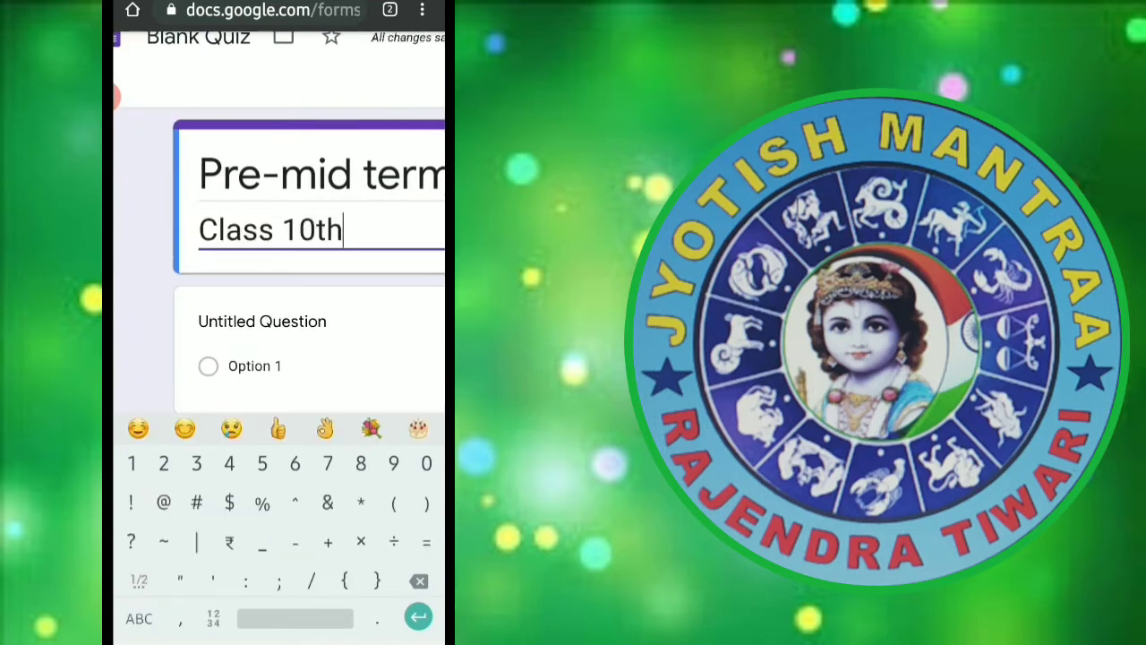
{"action": "type", "text": "("}
{"action": "left_click", "coordinate": [138, 618]}
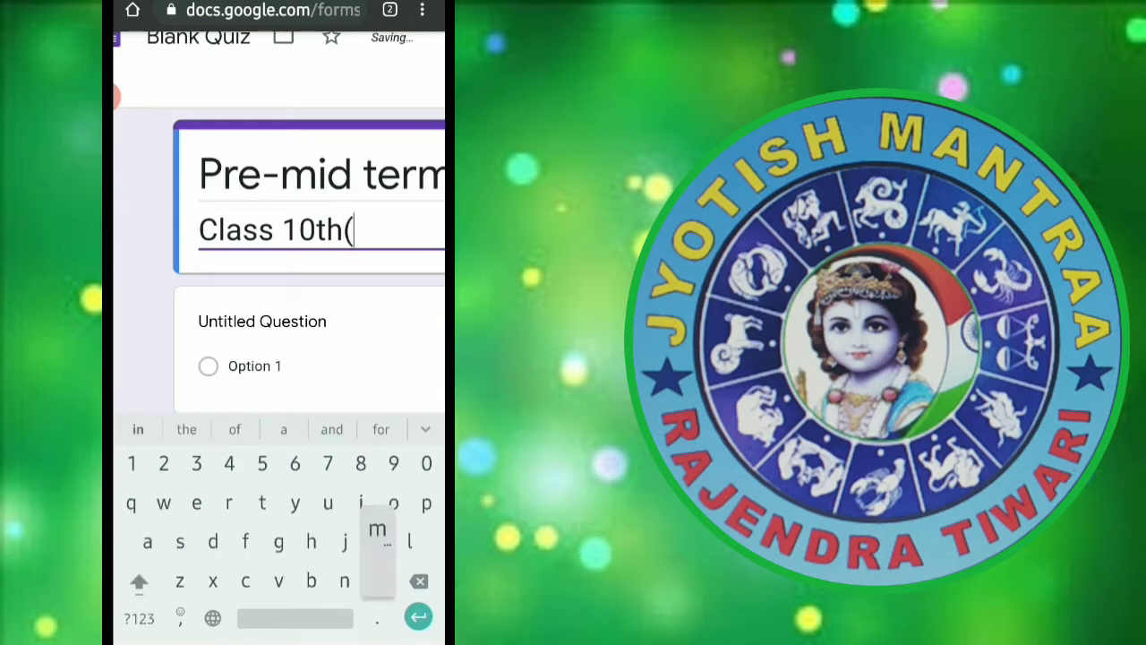
{"action": "type", "text": "maths"}
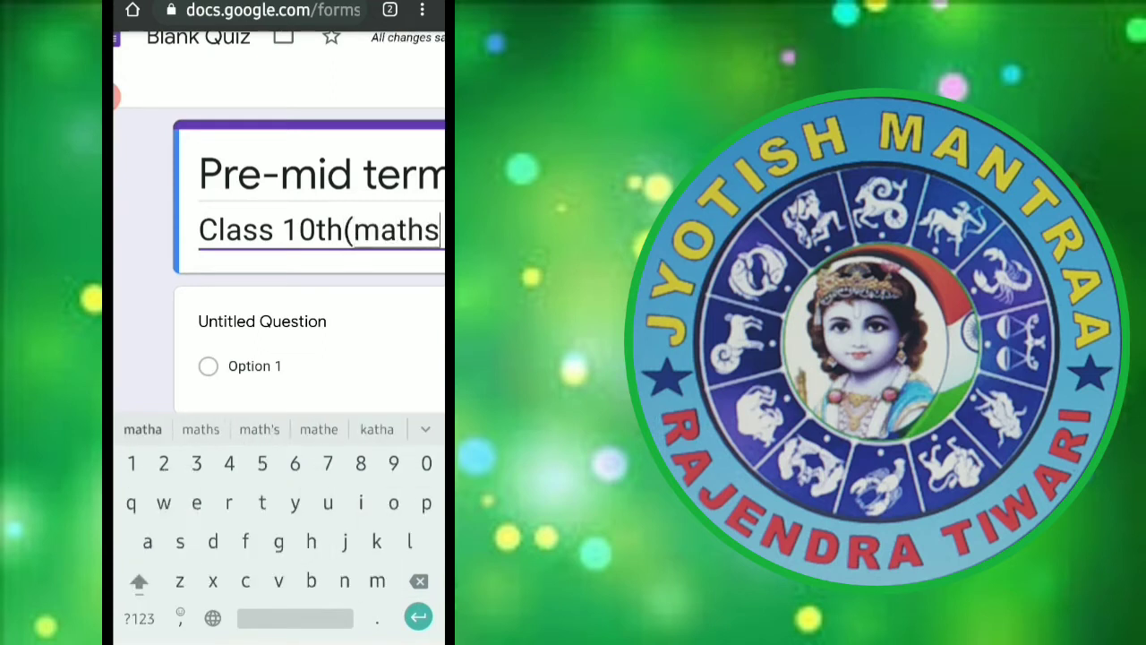
{"action": "left_click", "coordinate": [139, 619]}
{"action": "type", "text": ")"}
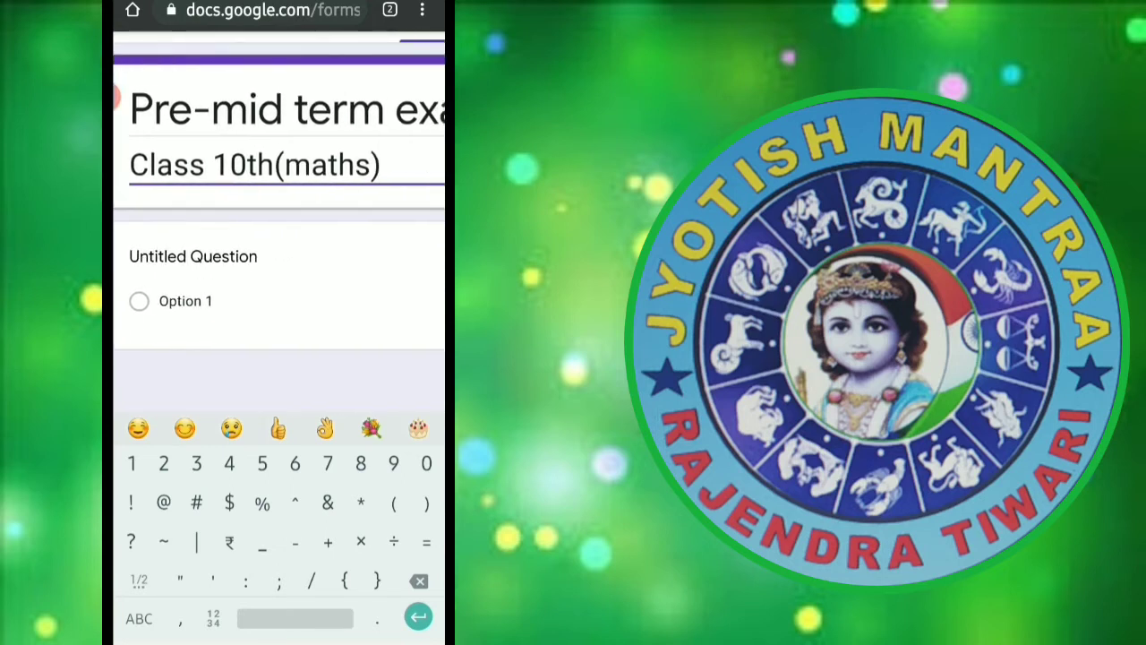
Name the first question 'Name of student', keeping it as a Short answer question.
{"action": "left_click", "coordinate": [192, 256]}
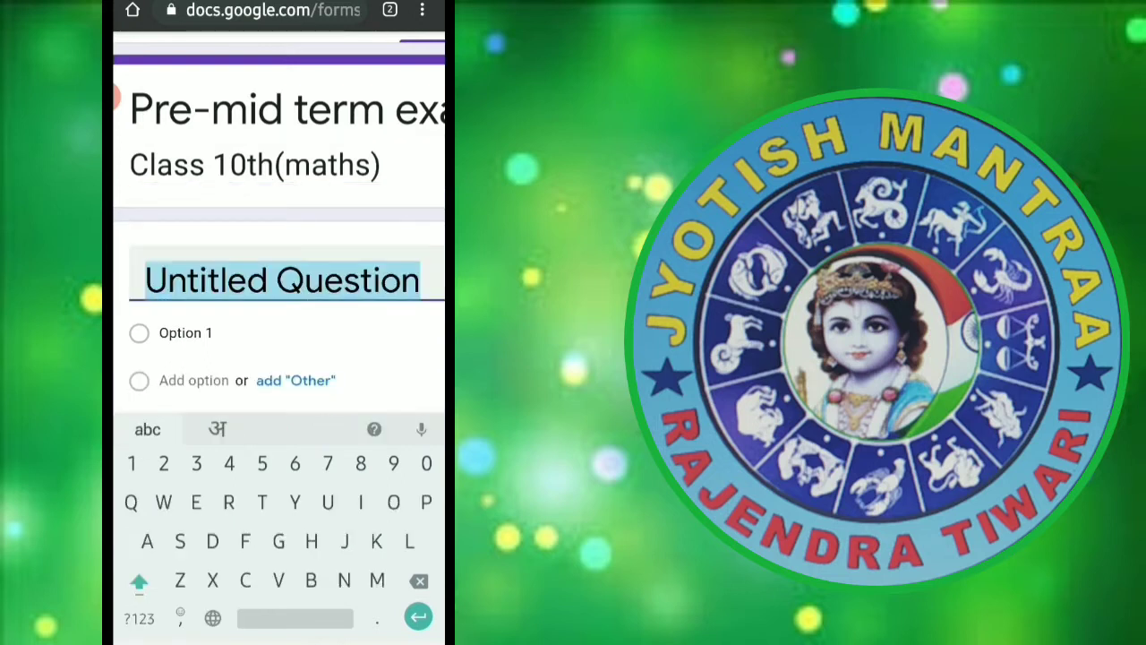
{"action": "type", "text": "Name "}
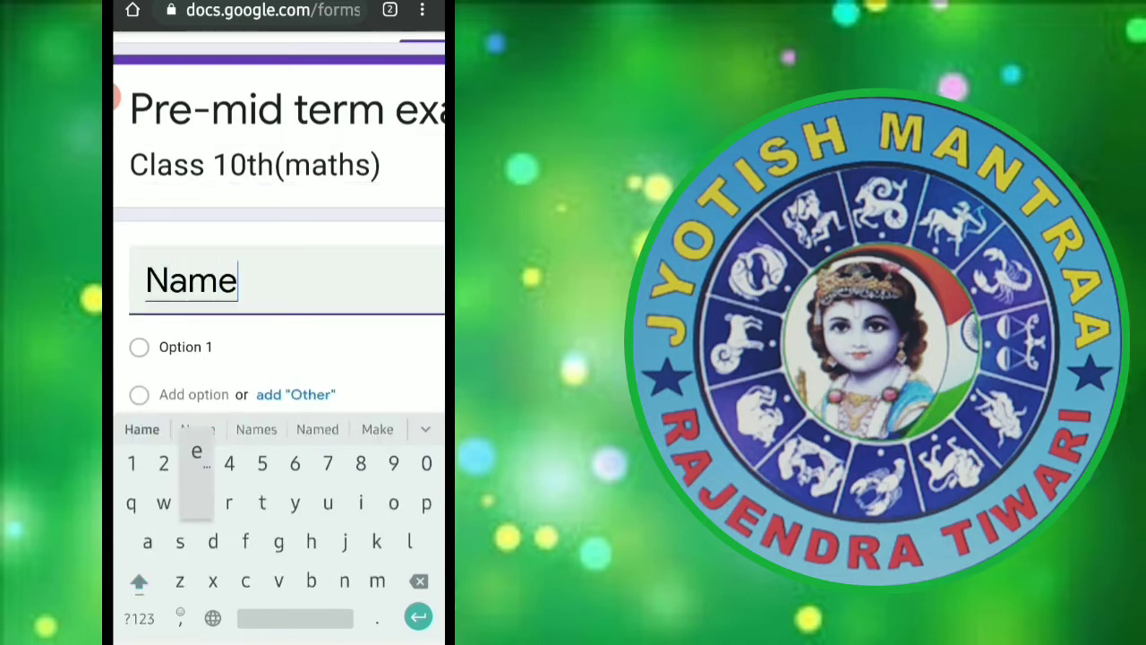
{"action": "type", "text": "of "}
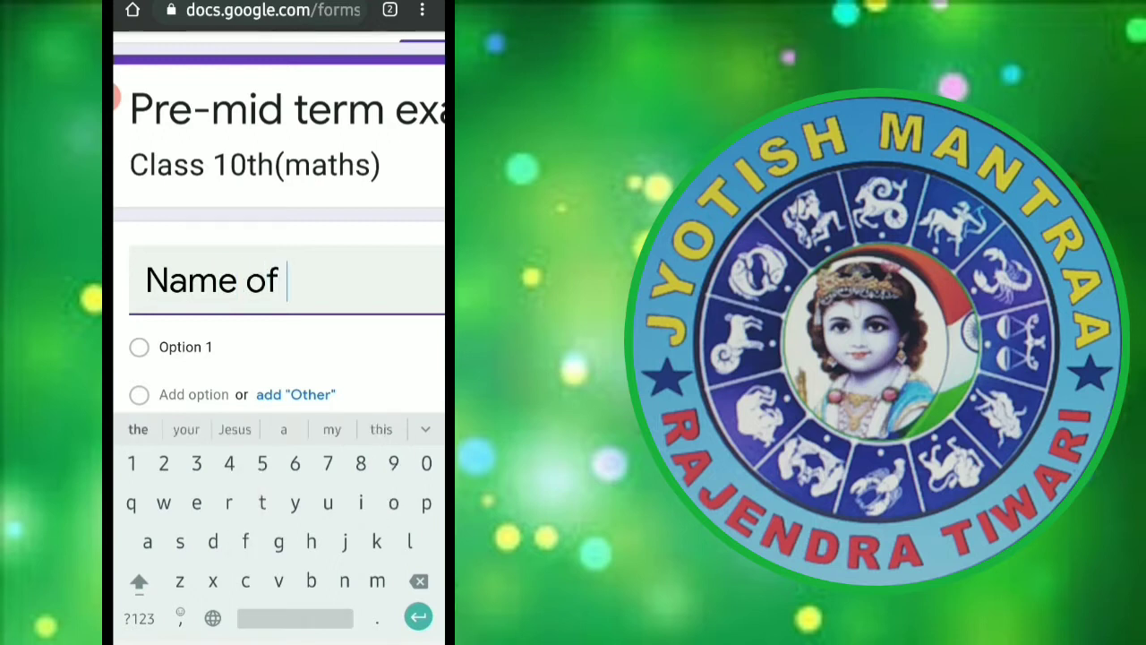
{"action": "type", "text": "stude"}
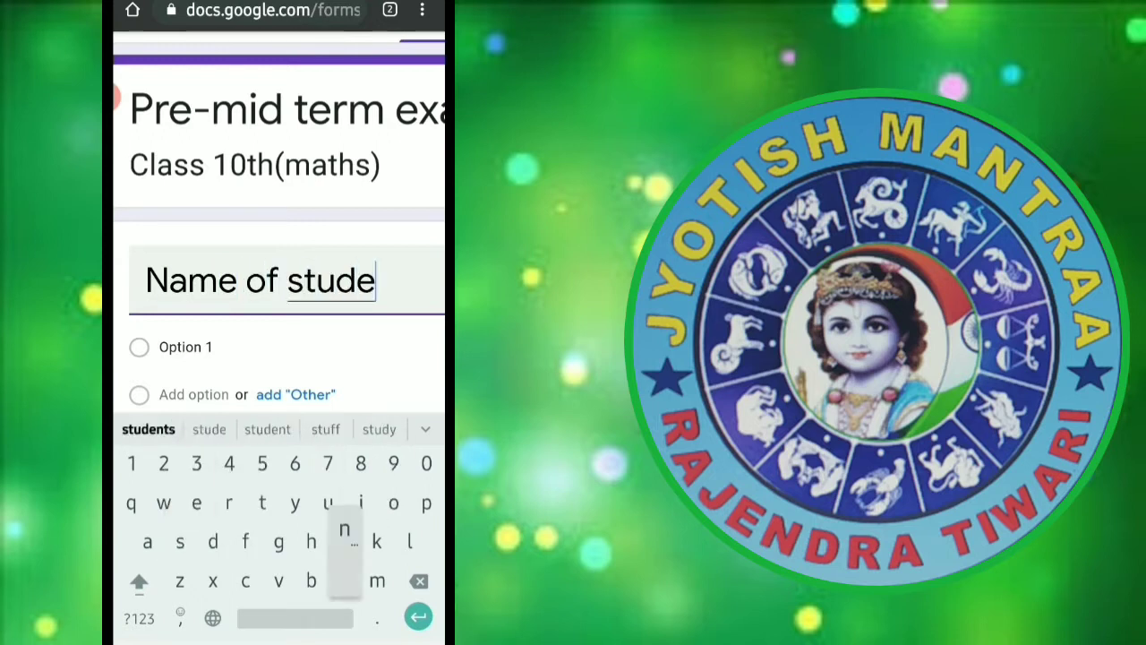
{"action": "type", "text": "nt"}
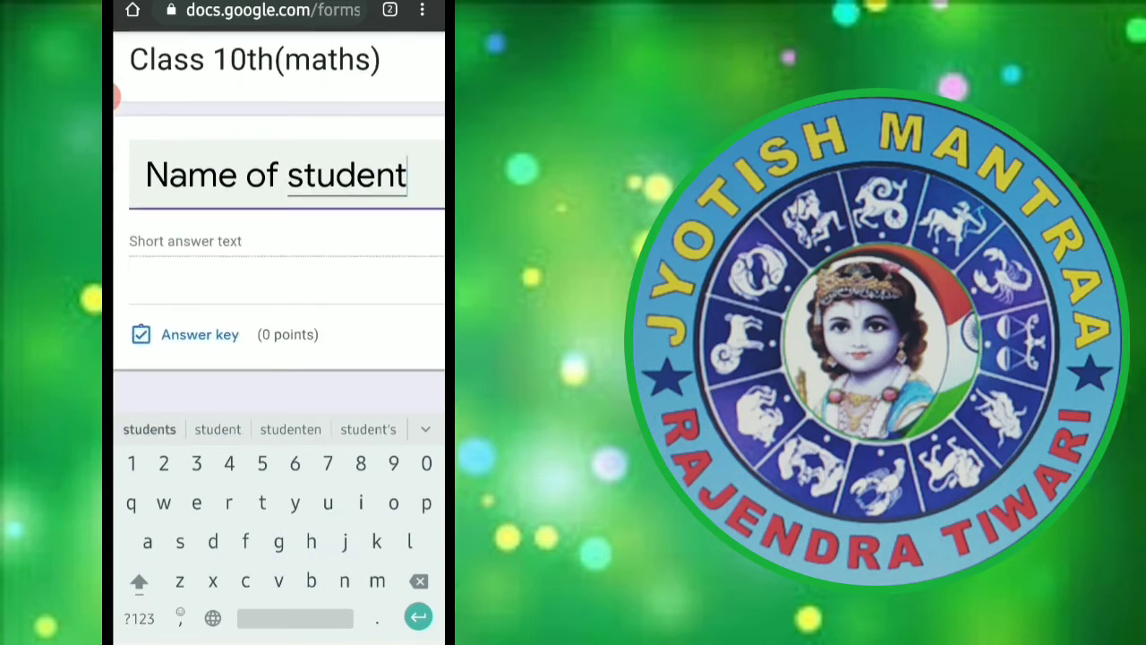
{"action": "scroll", "coordinate": [279, 223], "scroll_direction": "right", "scroll_amount": 5}
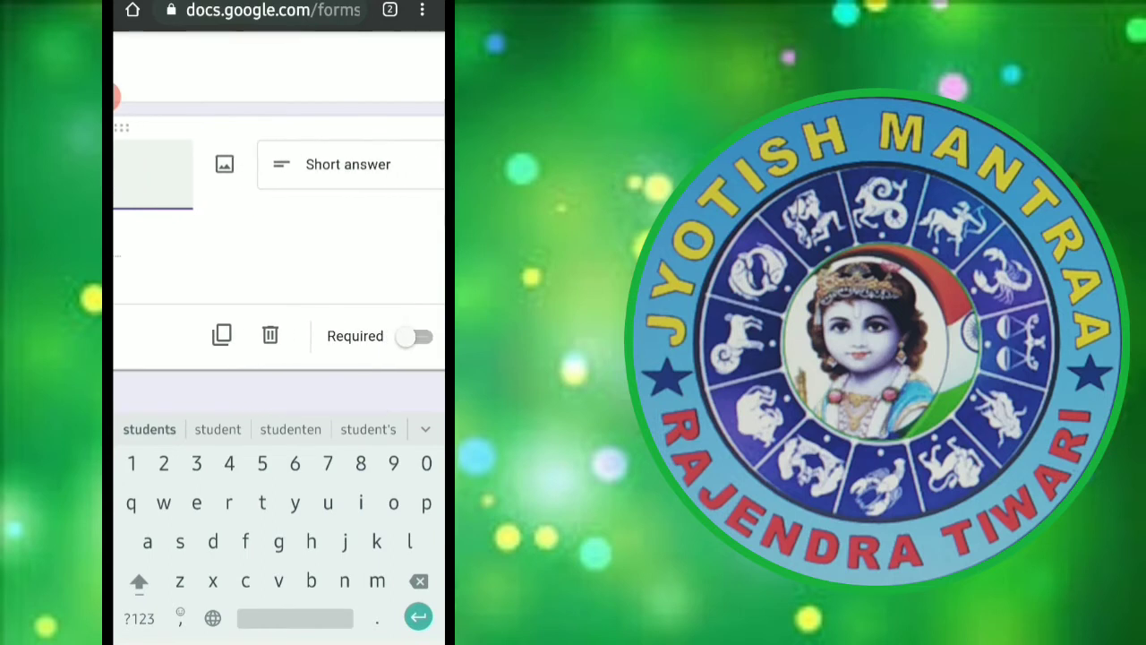
{"action": "scroll", "coordinate": [279, 224], "scroll_direction": "right", "scroll_amount": 3}
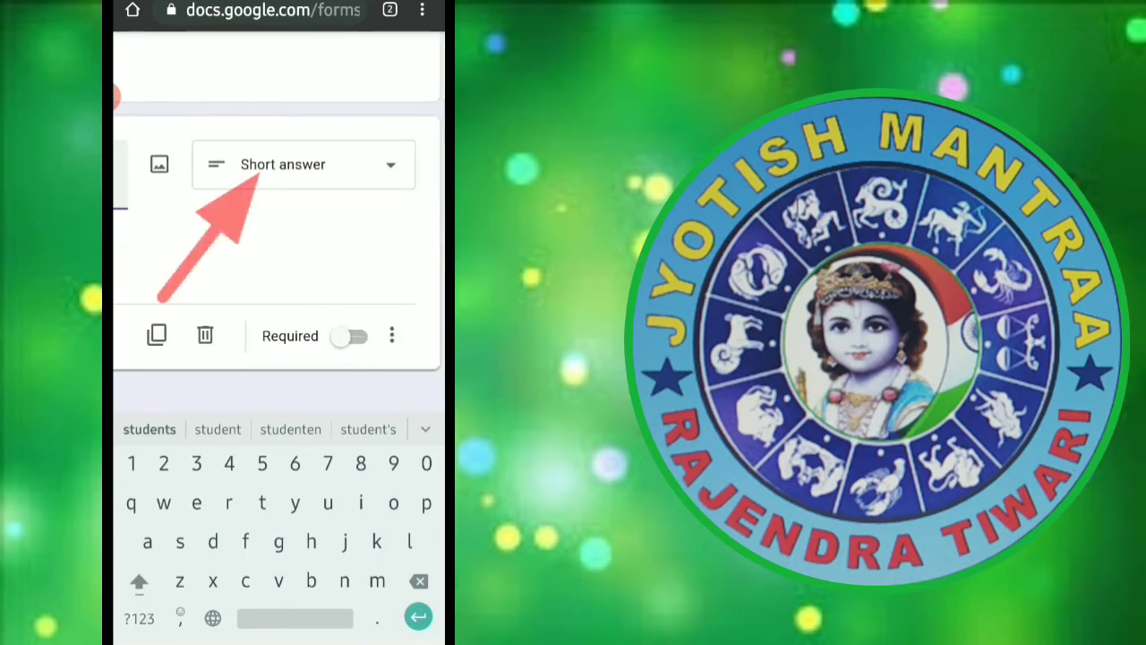
{"action": "scroll", "coordinate": [279, 224], "scroll_direction": "left", "scroll_amount": 5}
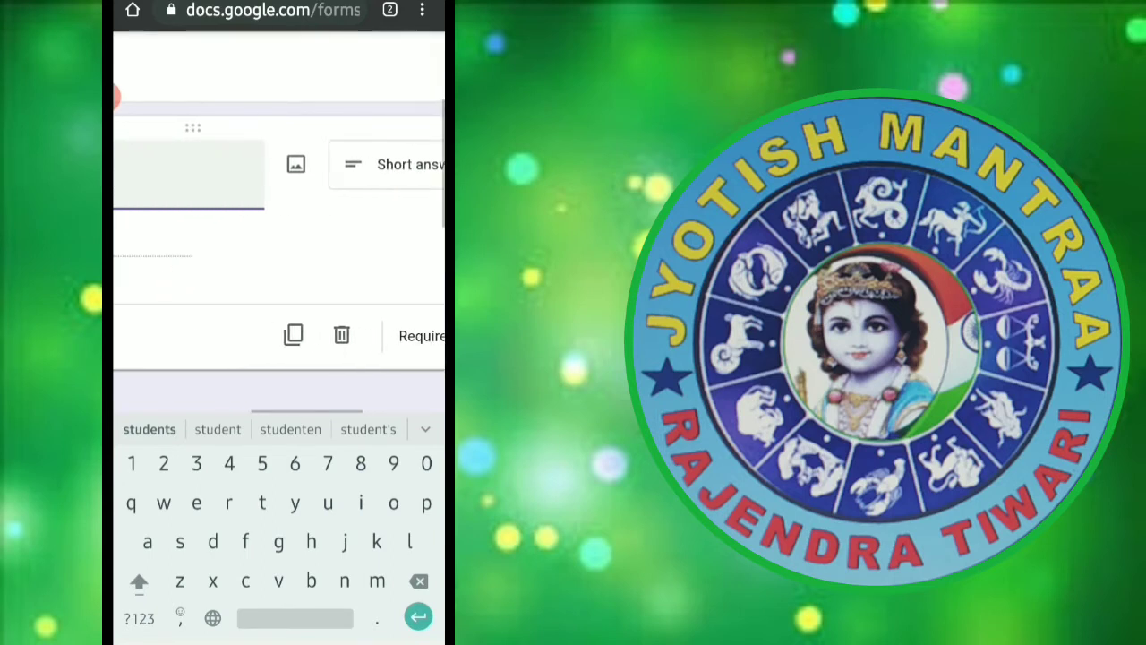
{"action": "scroll", "coordinate": [279, 224], "scroll_direction": "left", "scroll_amount": 2}
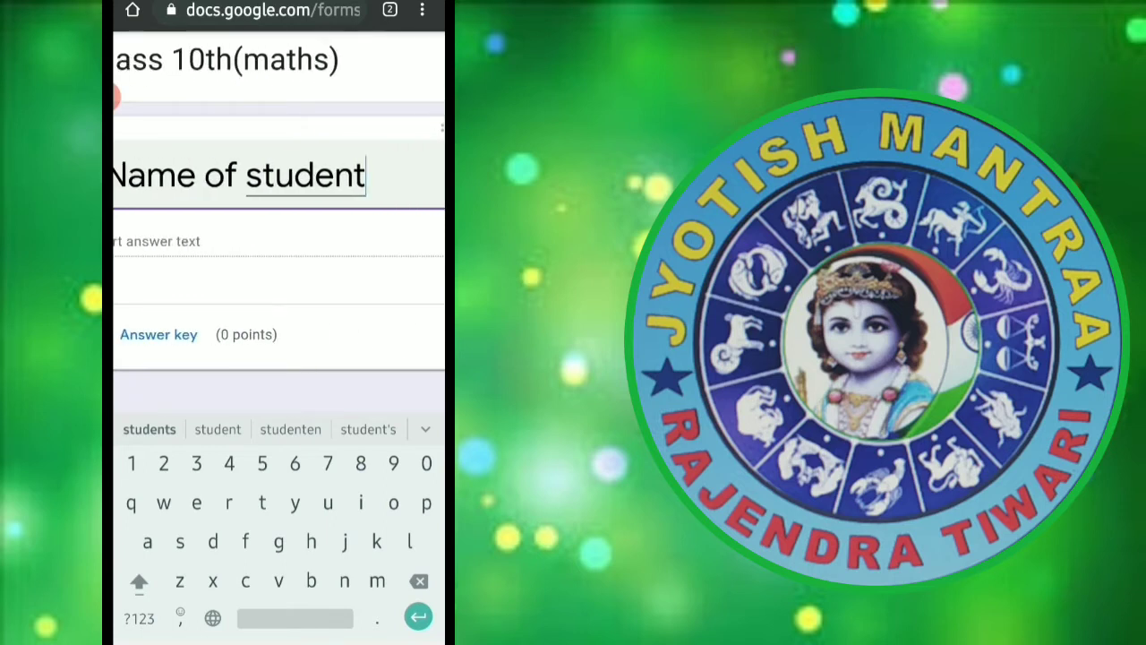
{"action": "scroll", "coordinate": [279, 224], "scroll_direction": "right", "scroll_amount": 3}
{"action": "scroll", "coordinate": [279, 224], "scroll_direction": "right", "scroll_amount": 3}
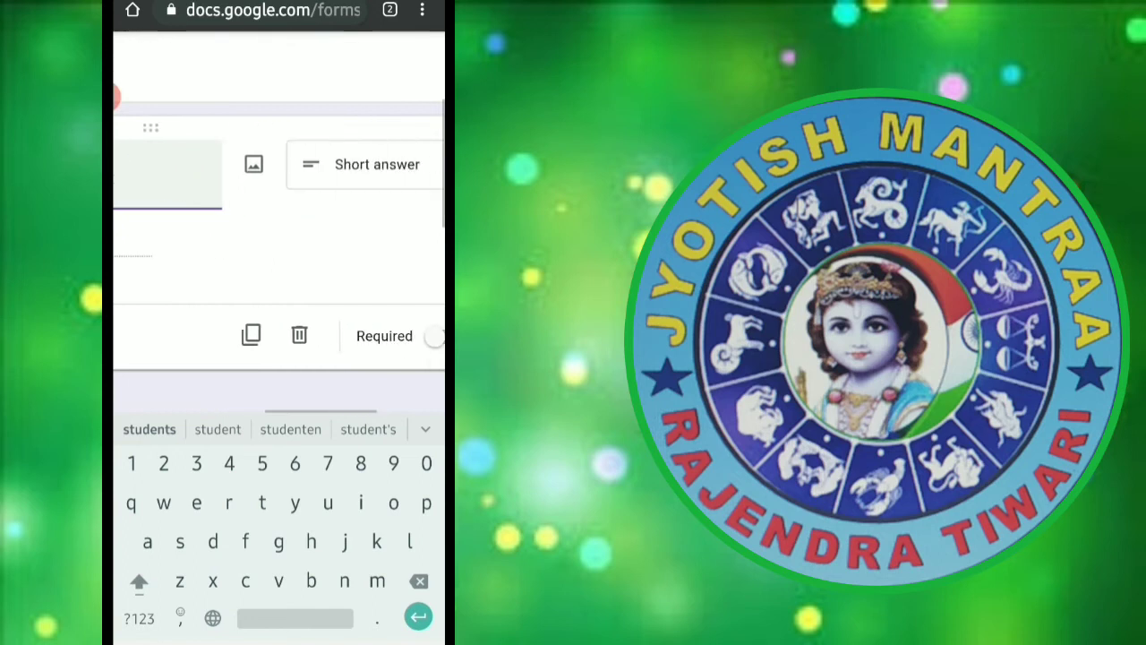
{"action": "scroll", "coordinate": [279, 224], "scroll_direction": "right", "scroll_amount": 2}
{"action": "scroll", "coordinate": [280, 224], "scroll_direction": "right", "scroll_amount": 2}
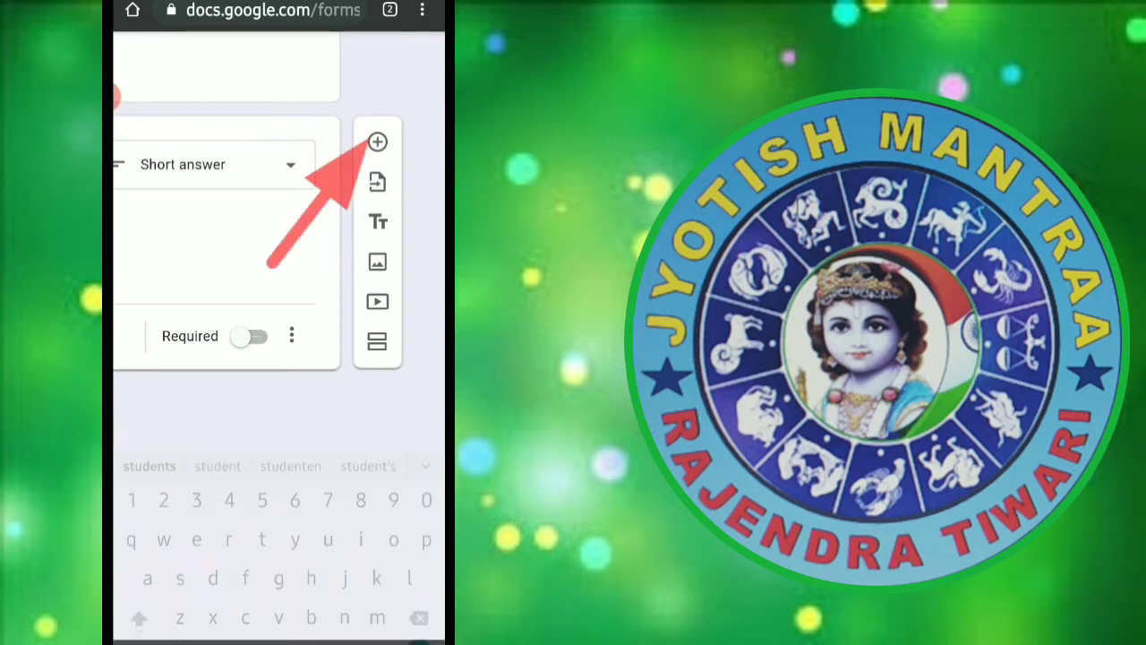
Add a second question 'Class' as a required Short answer question.
{"action": "left_click", "coordinate": [377, 142]}
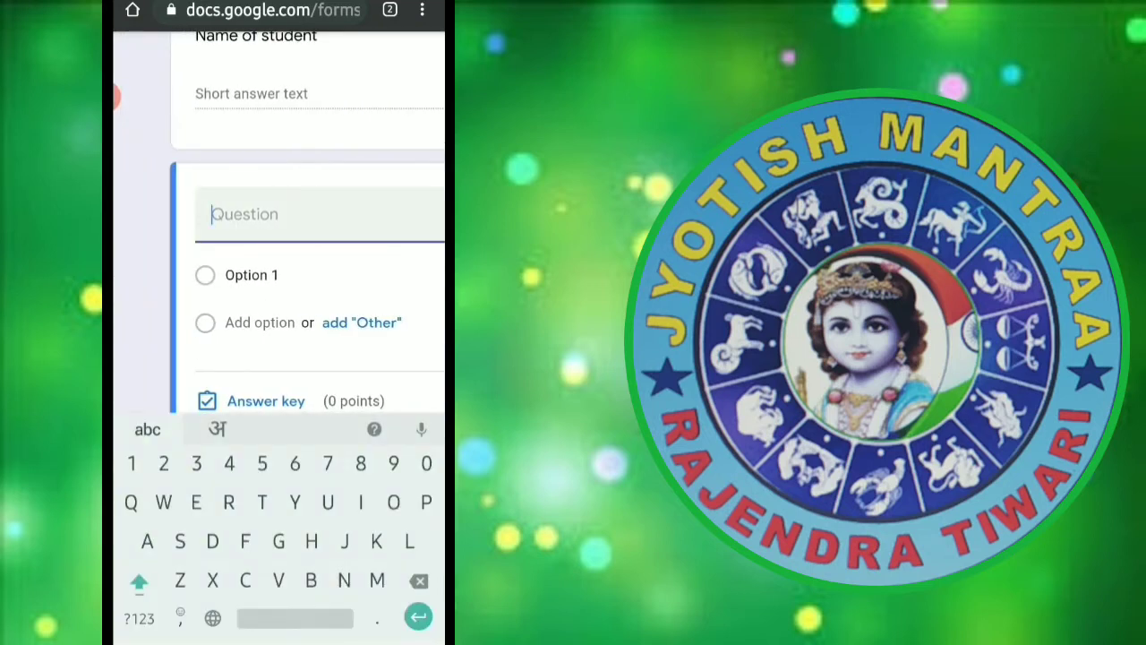
{"action": "type", "text": "Class"}
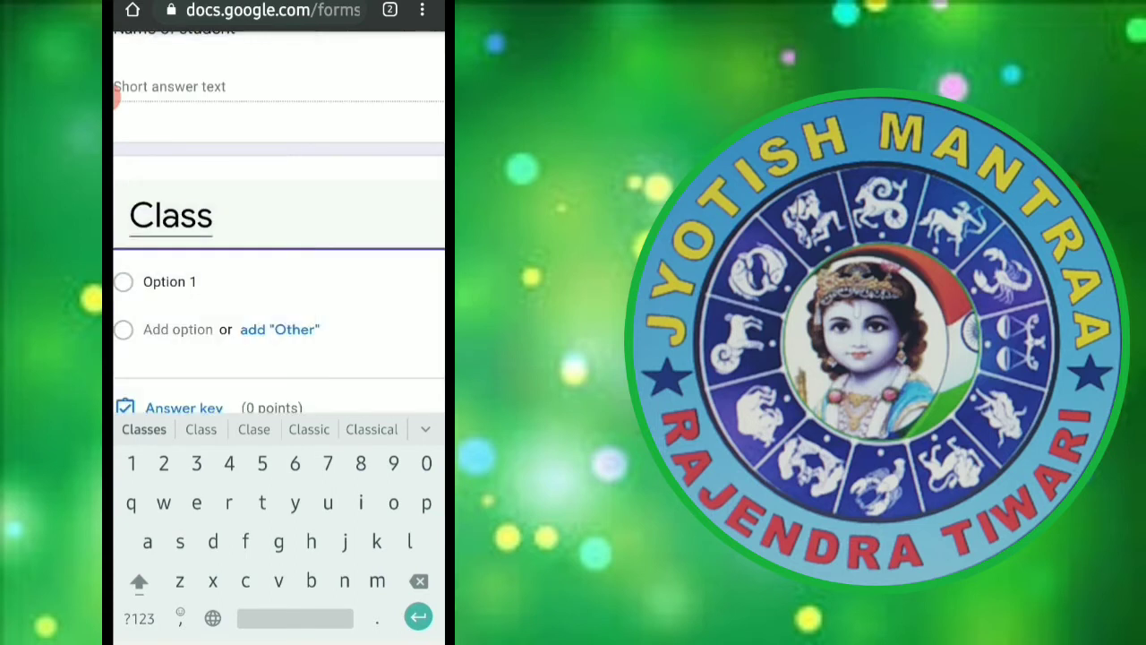
{"action": "left_click", "coordinate": [258, 91]}
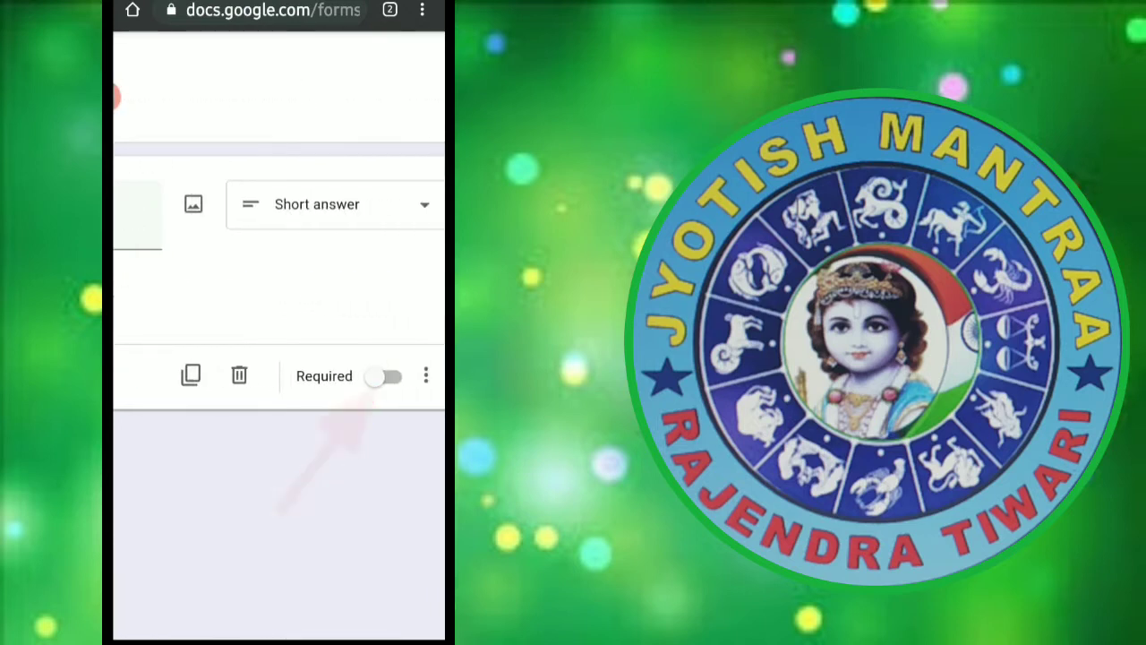
{"action": "left_click", "coordinate": [385, 376]}
{"action": "scroll", "coordinate": [279, 340], "scroll_direction": "up", "scroll_amount": 5}
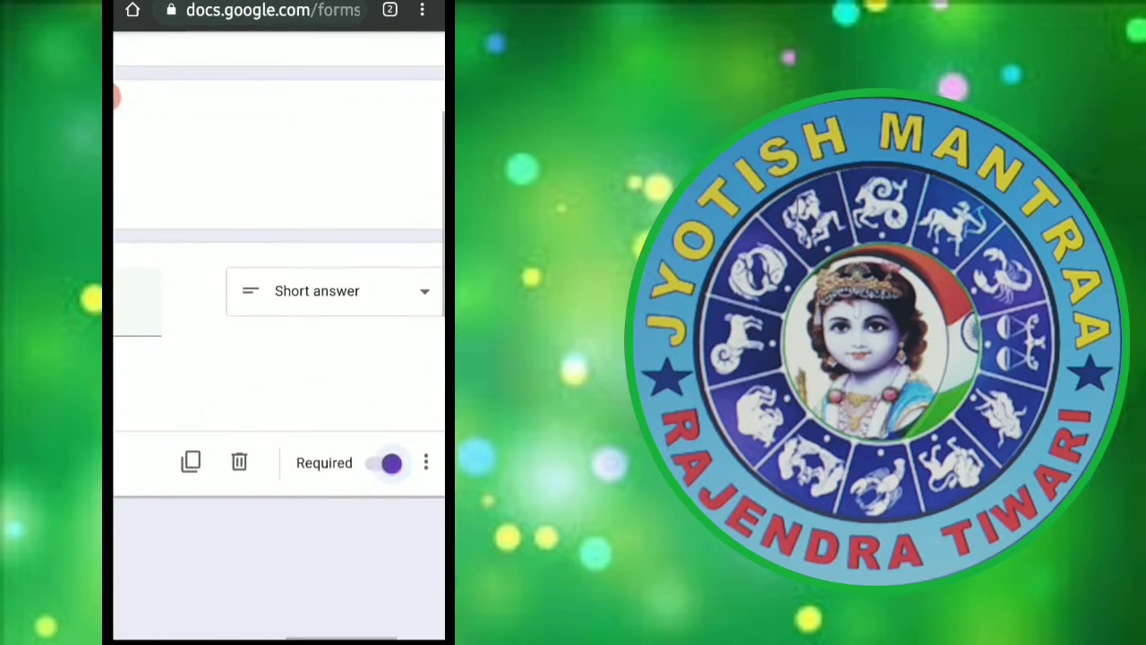
{"action": "scroll", "coordinate": [279, 340], "scroll_direction": "left", "scroll_amount": 5}
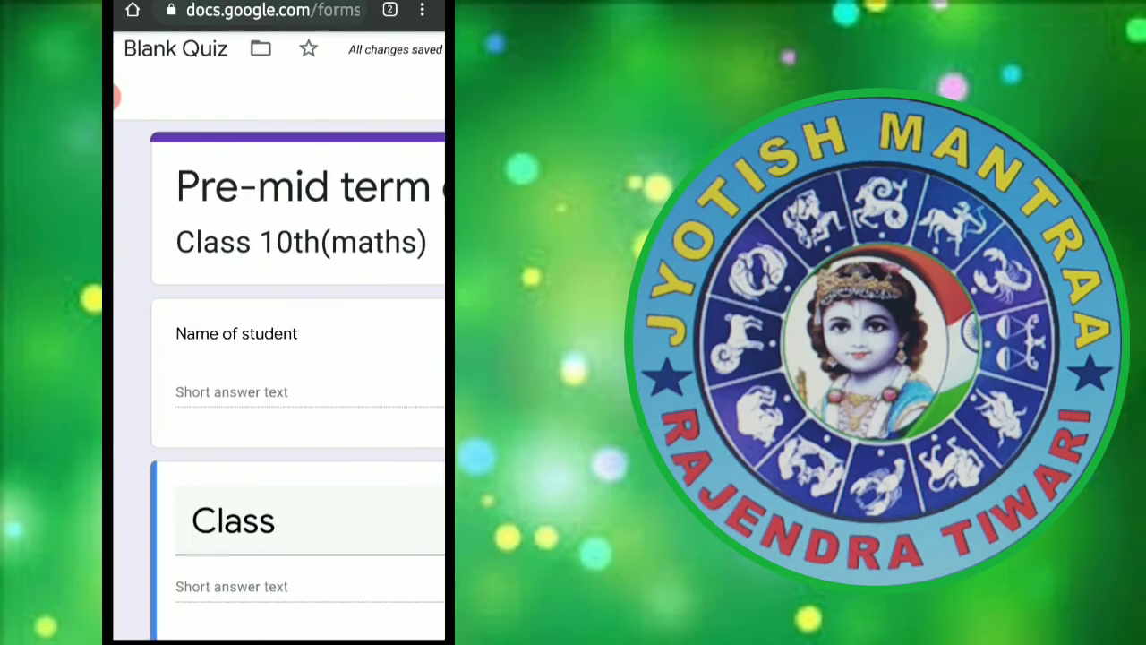
Make the Name of student question required.
{"action": "left_click", "coordinate": [237, 333]}
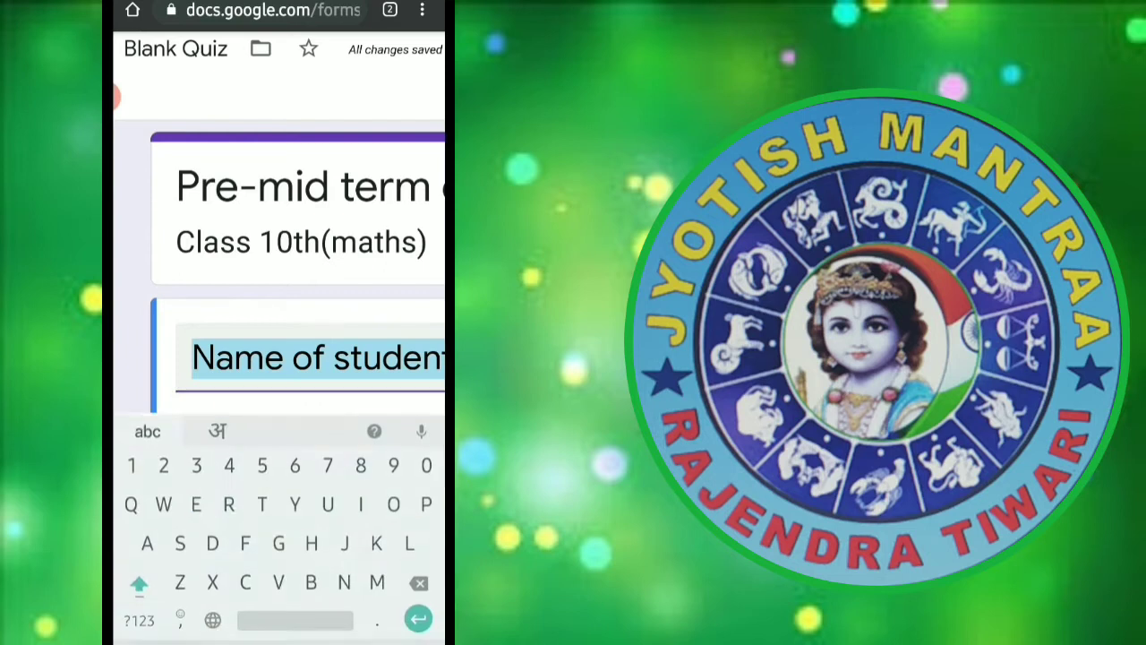
{"action": "scroll", "coordinate": [279, 224], "scroll_direction": "right", "scroll_amount": 2}
{"action": "scroll", "coordinate": [279, 224], "scroll_direction": "down", "scroll_amount": 3}
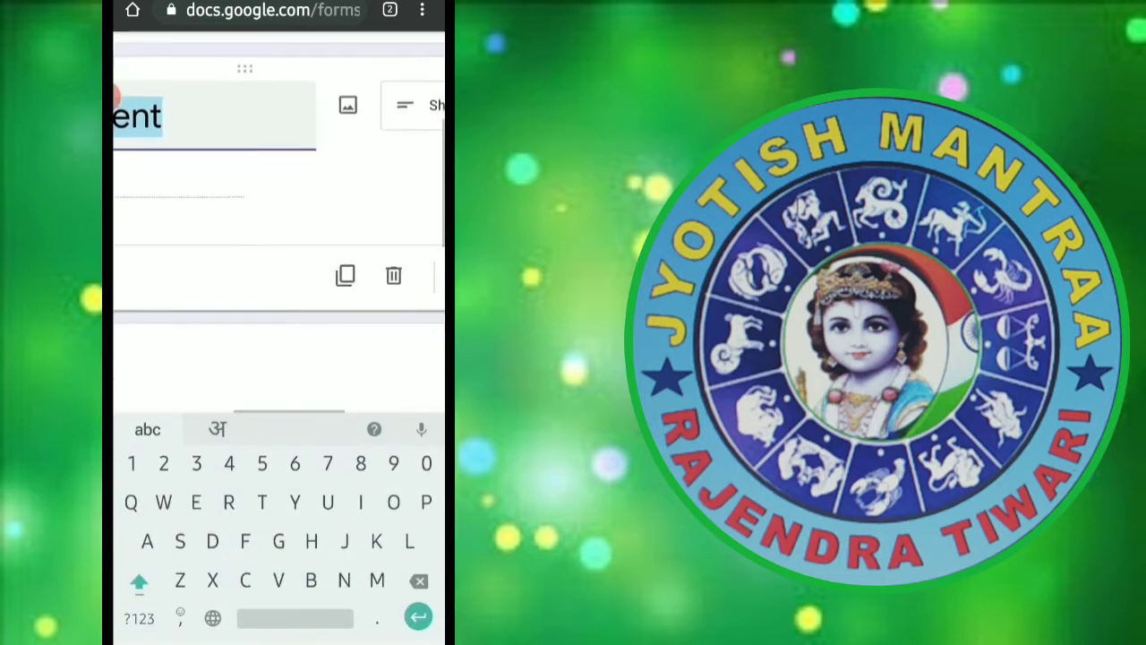
{"action": "scroll", "coordinate": [279, 135], "scroll_direction": "right", "scroll_amount": 2}
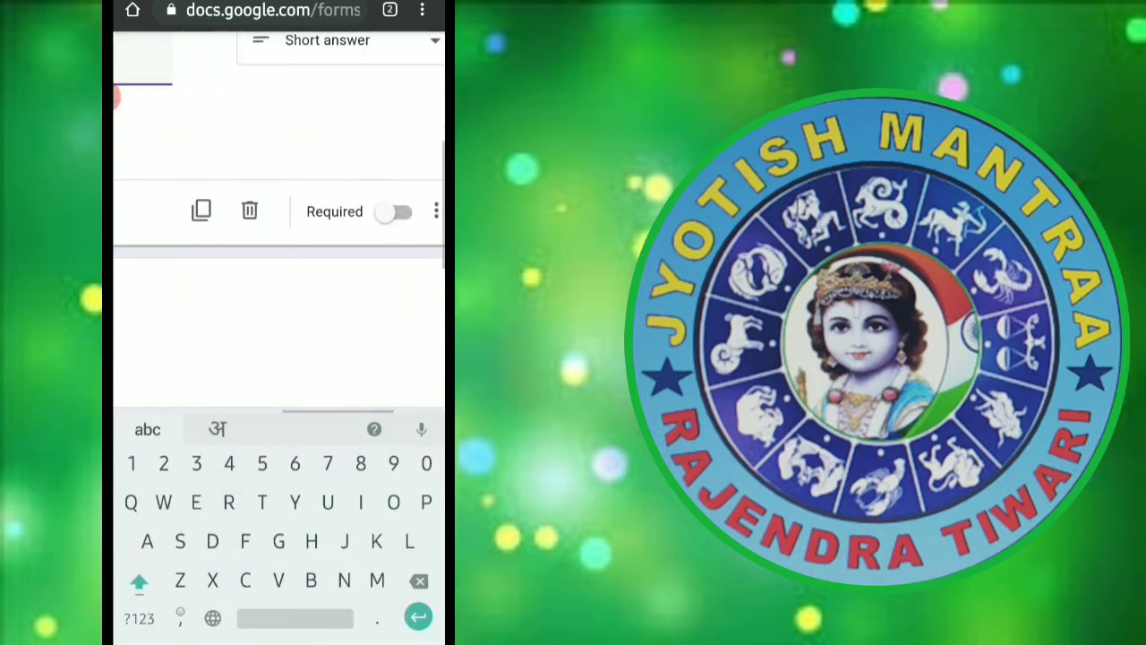
{"action": "left_click", "coordinate": [398, 211]}
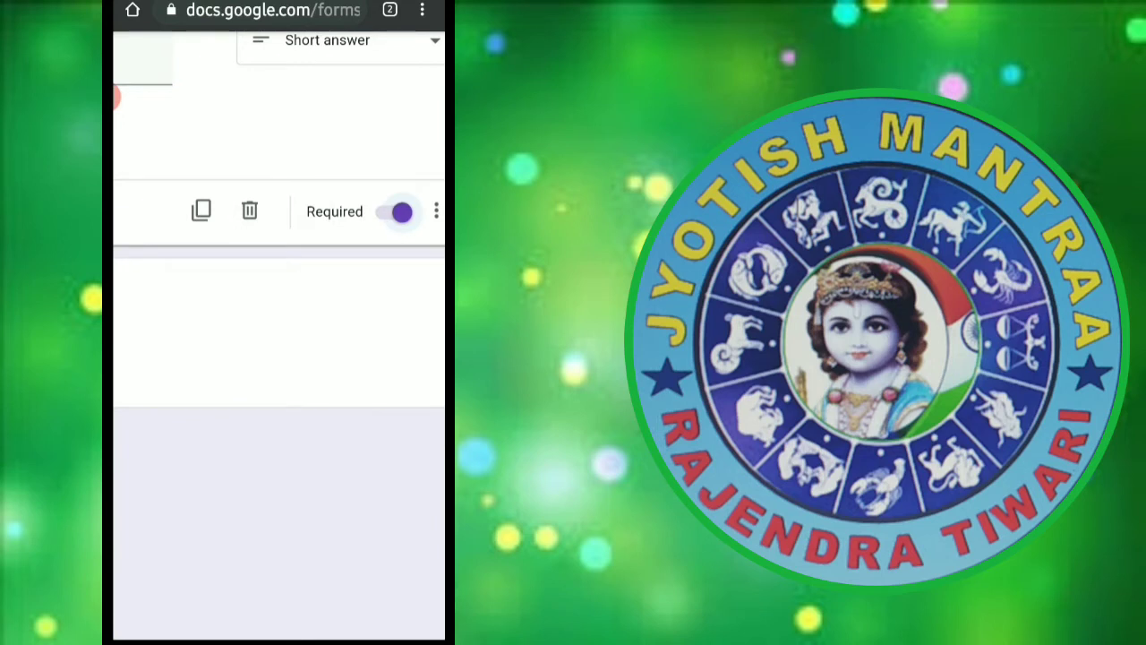
Add a third question titled 'Section' and set its type to Dropdown.
{"action": "left_click", "coordinate": [278, 331]}
{"action": "type", "text": "Class"}
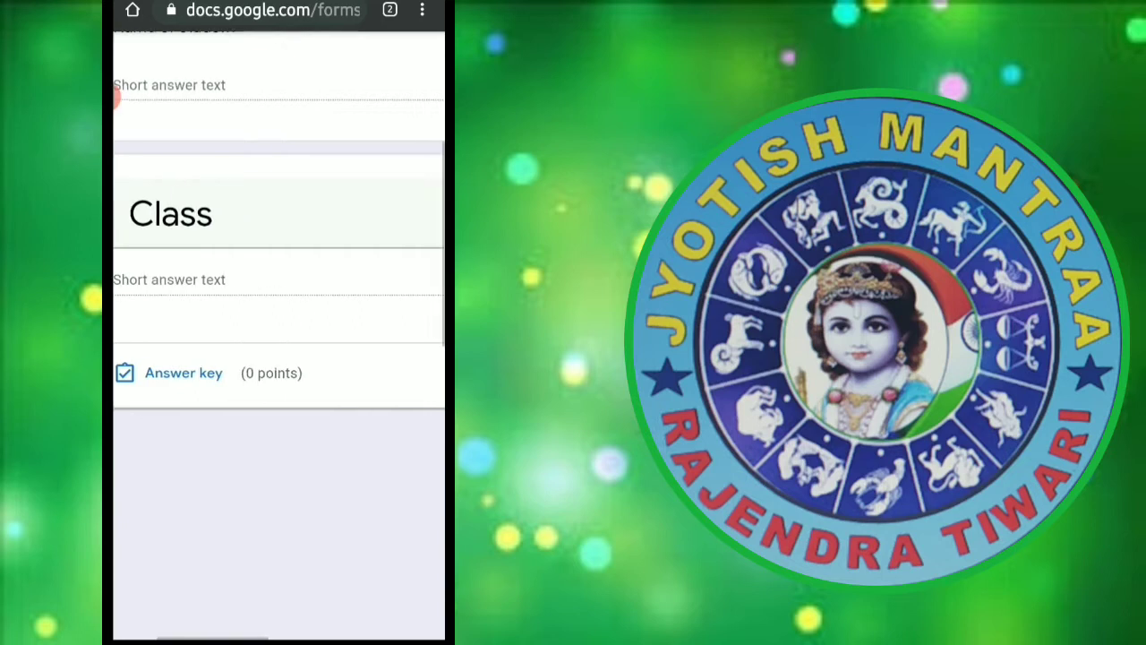
{"action": "scroll", "coordinate": [279, 269], "scroll_direction": "right", "scroll_amount": 5}
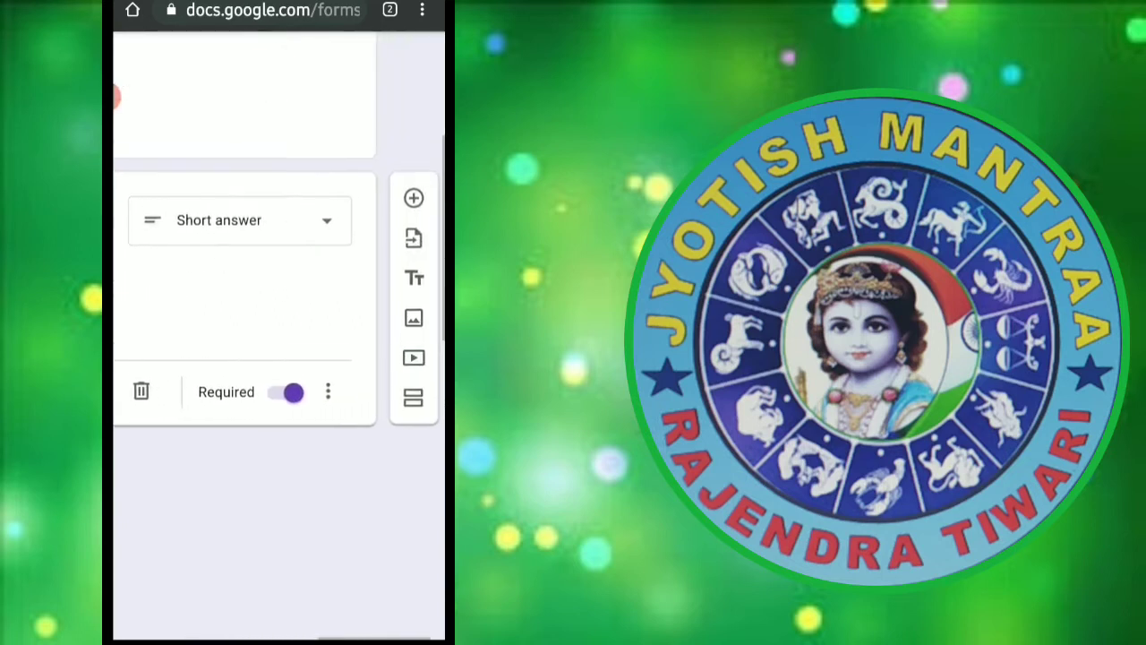
{"action": "left_click", "coordinate": [411, 243]}
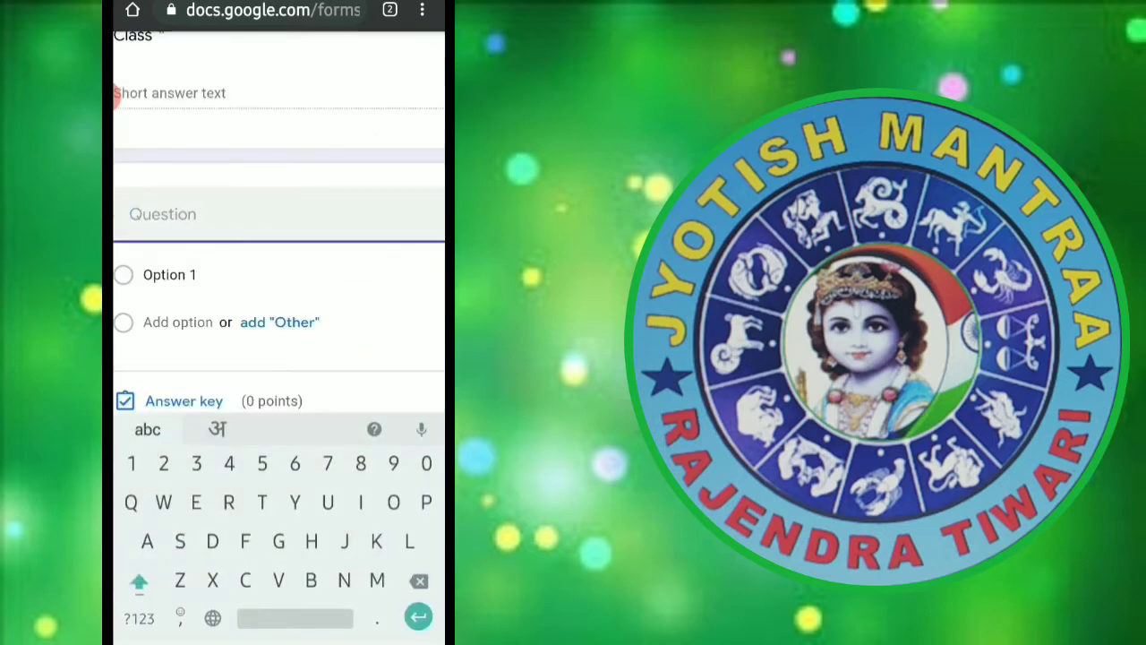
{"action": "type", "text": "Section"}
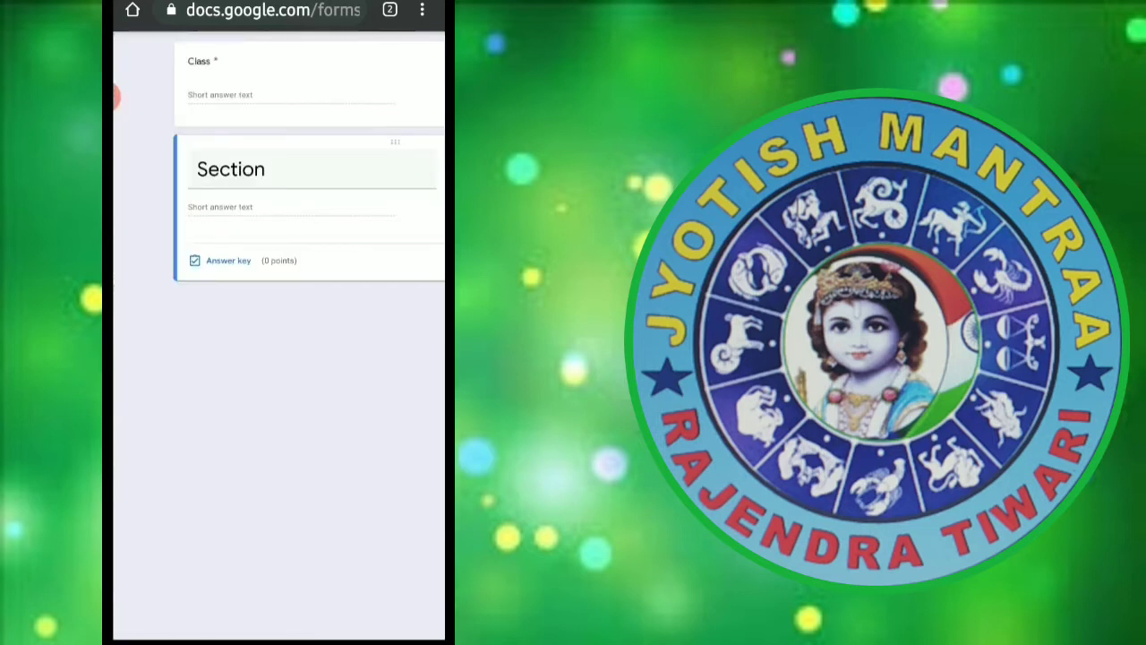
{"action": "scroll", "coordinate": [278, 206], "scroll_direction": "right", "scroll_amount": 5}
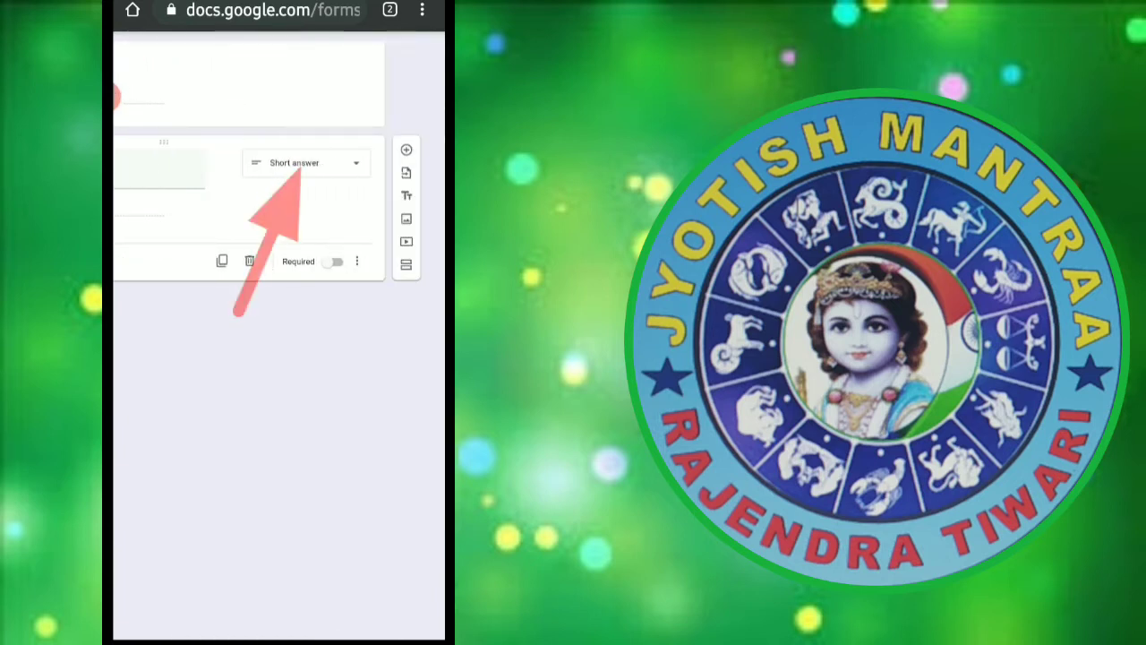
{"action": "left_click", "coordinate": [305, 163]}
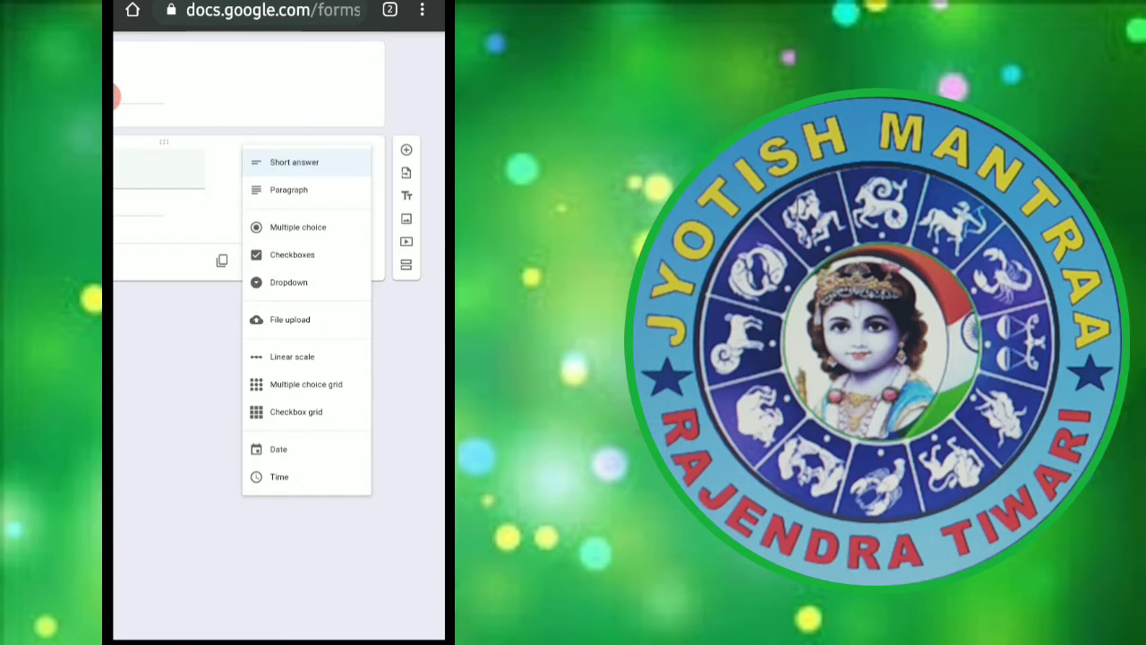
{"action": "scroll", "coordinate": [191, 257], "scroll_direction": "up", "scroll_amount": 3}
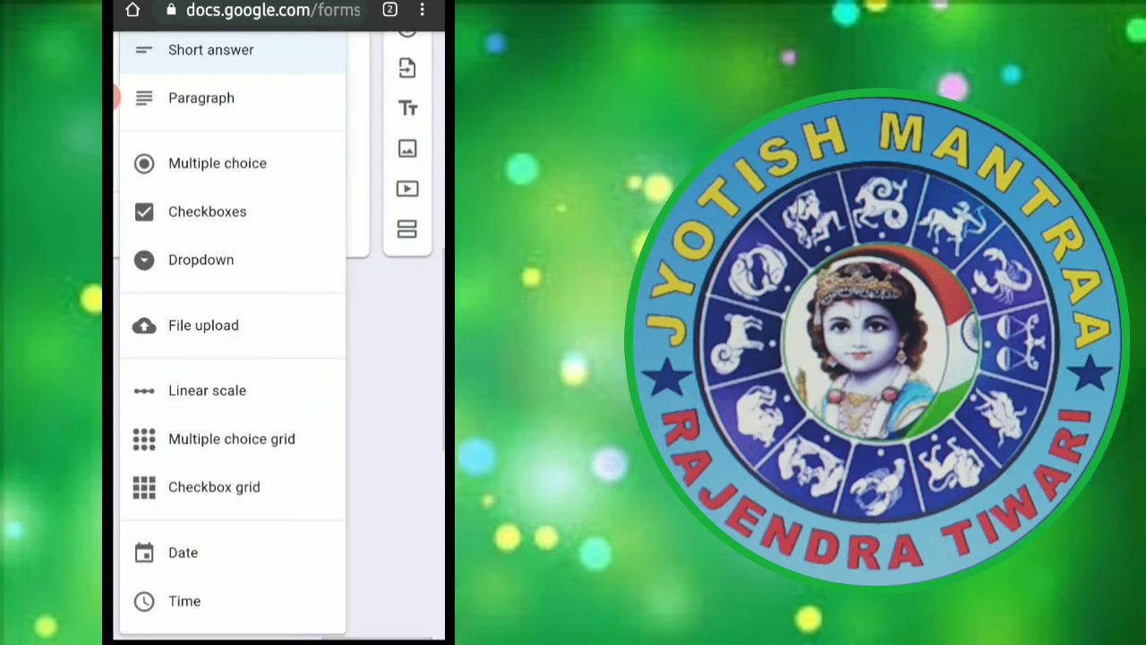
{"action": "left_click", "coordinate": [191, 257]}
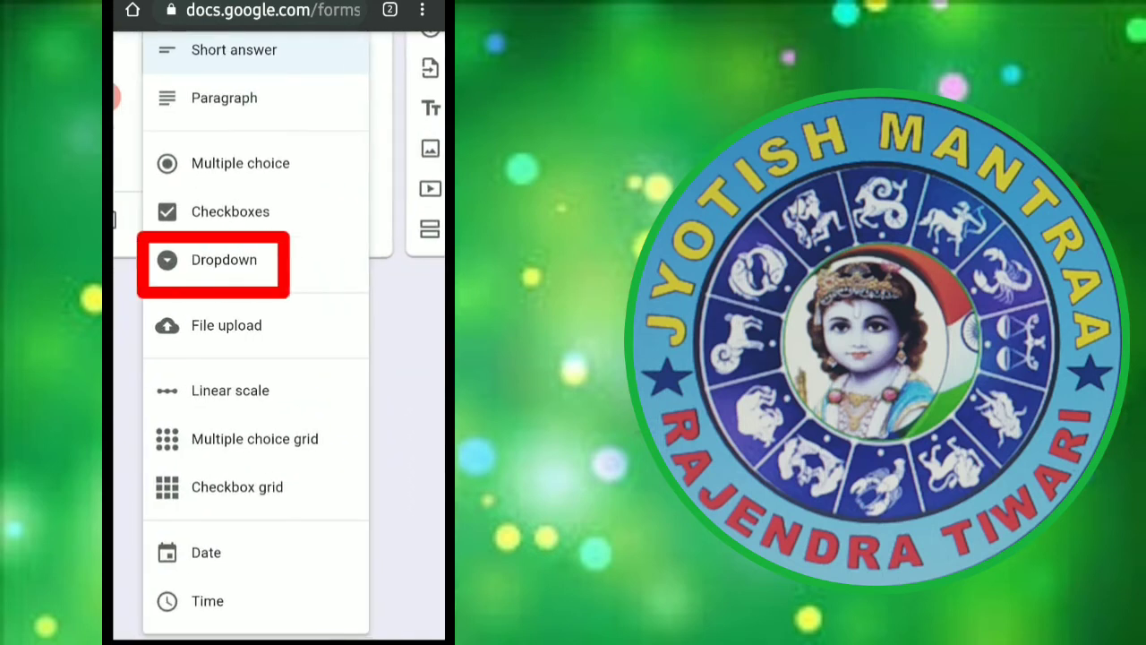
Give the Section dropdown options A, B, C and D and make it required.
{"action": "scroll", "coordinate": [278, 269], "scroll_direction": "left", "scroll_amount": 5}
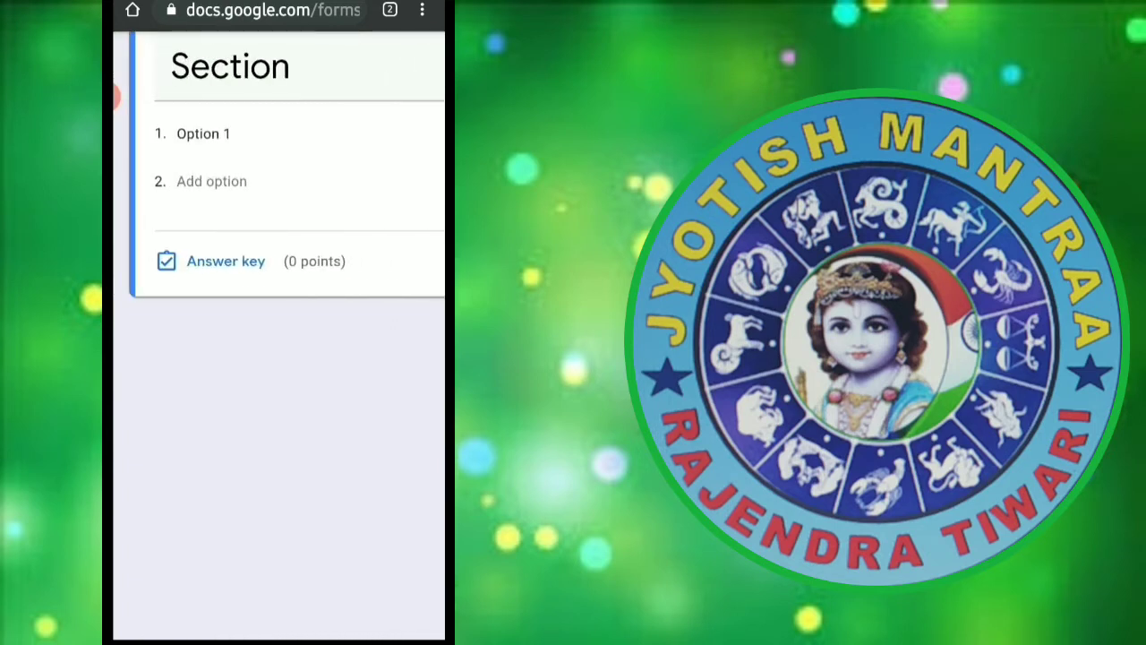
{"action": "scroll", "coordinate": [278, 269], "scroll_direction": "up", "scroll_amount": 2}
{"action": "left_click", "coordinate": [201, 223]}
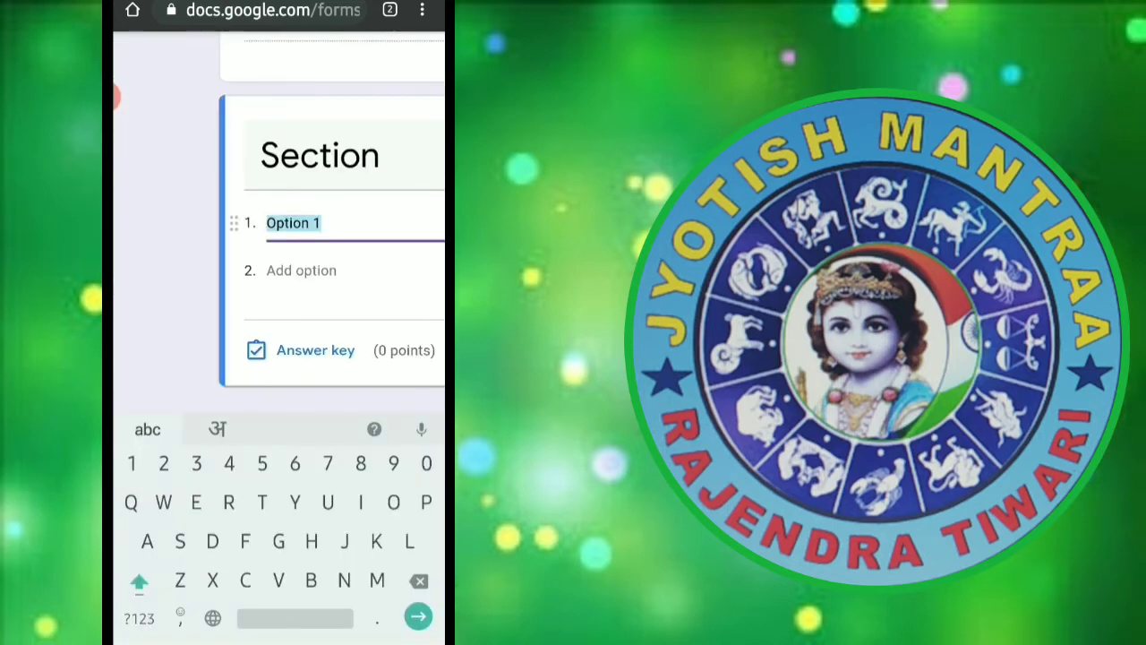
{"action": "type", "text": "A"}
{"action": "key", "text": "Return"}
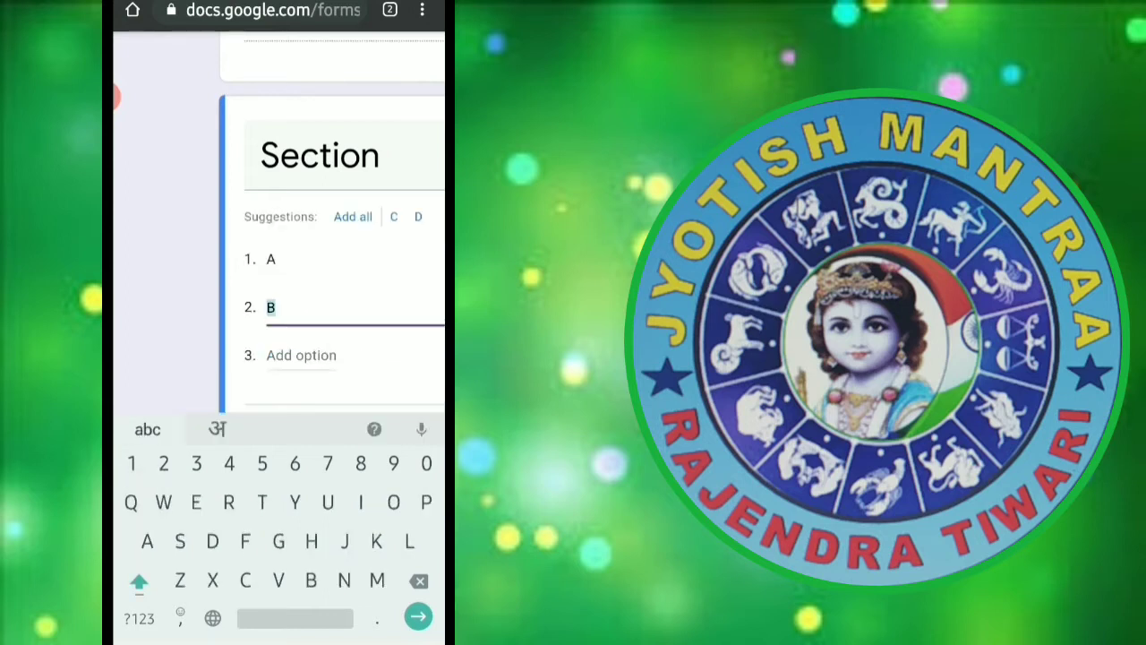
{"action": "key", "text": "Return"}
{"action": "type", "text": "C"}
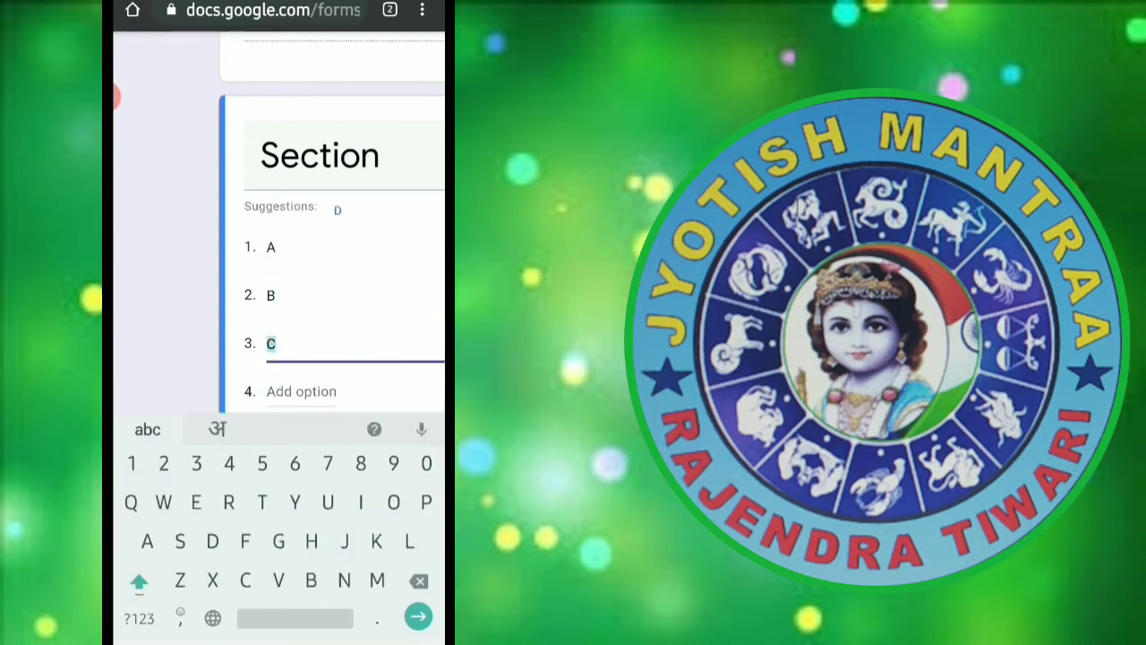
{"action": "key", "text": "Return"}
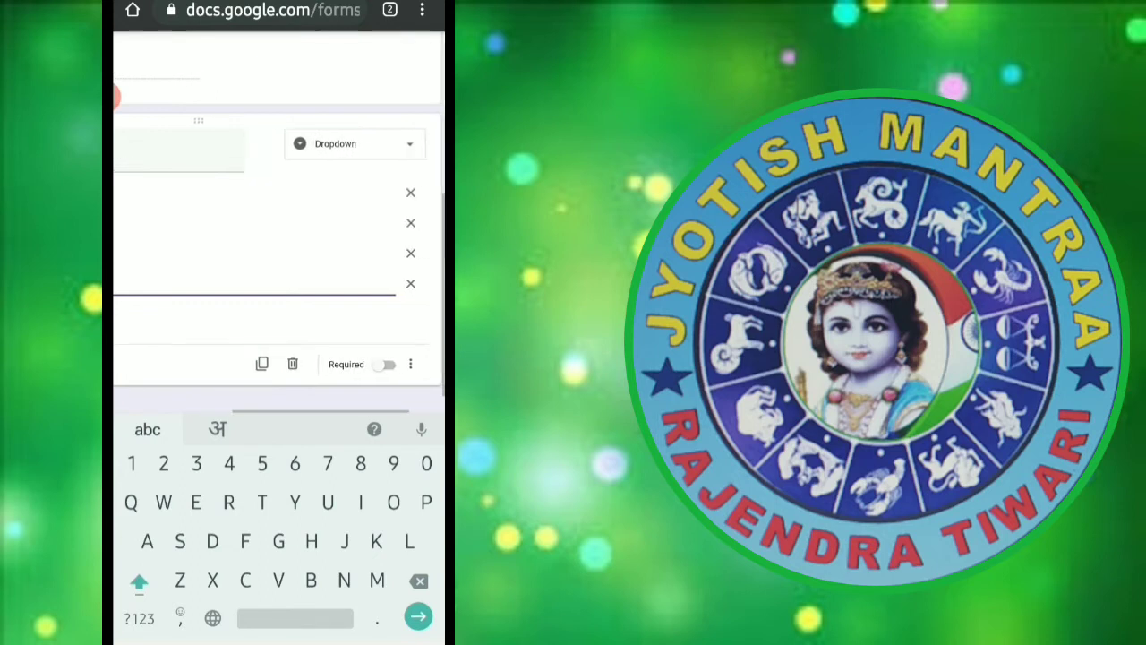
{"action": "left_click", "coordinate": [386, 364]}
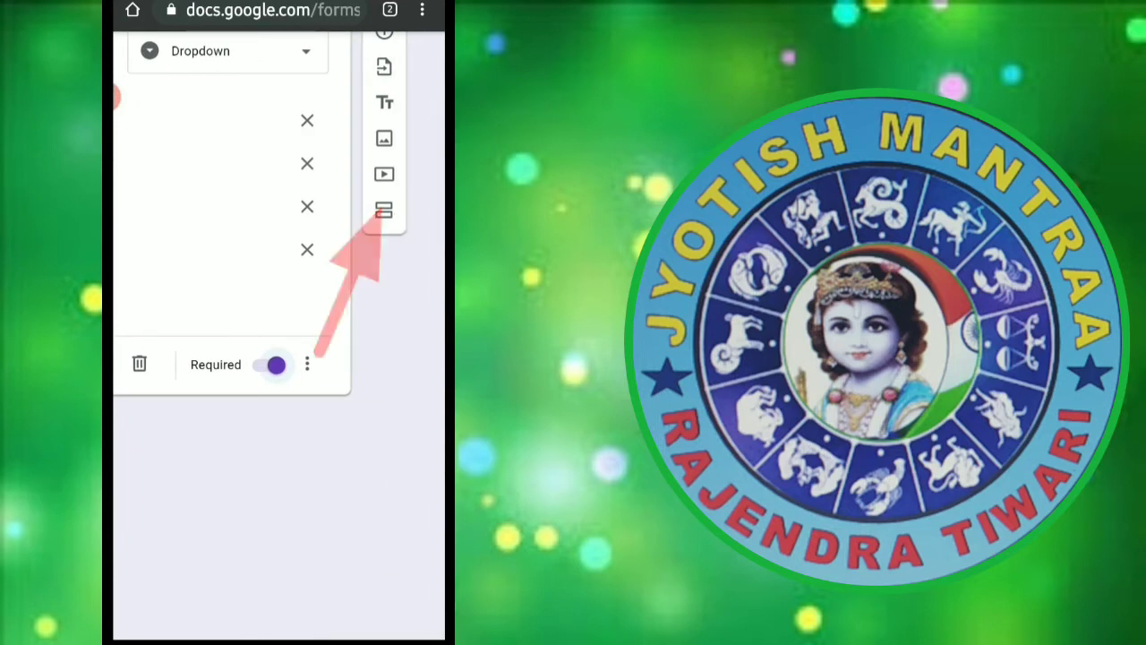
Add a new section after the Section question titled 'All questions are compulsory'.
{"action": "left_click", "coordinate": [383, 209]}
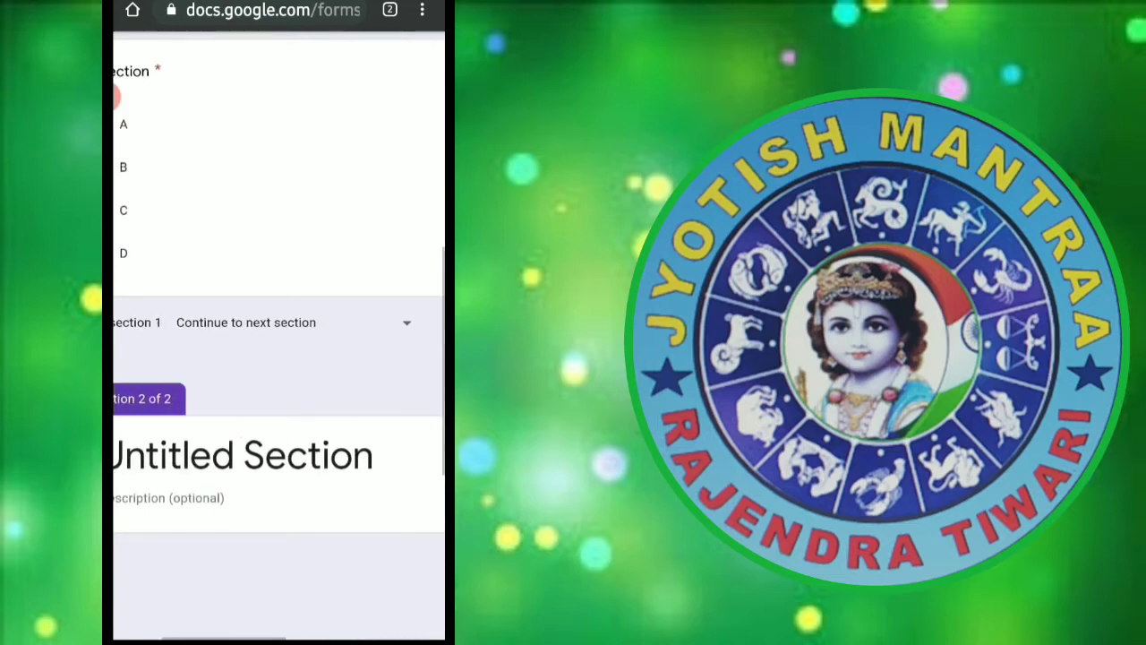
{"action": "scroll", "coordinate": [277, 322], "scroll_direction": "down", "scroll_amount": 3}
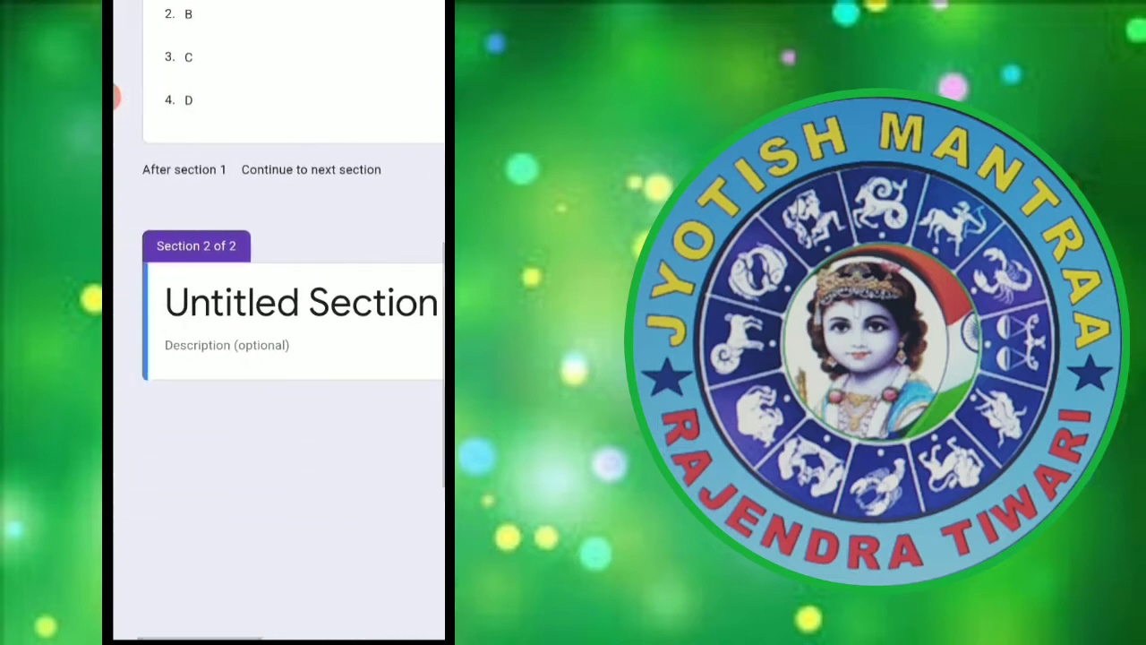
{"action": "left_click", "coordinate": [301, 303]}
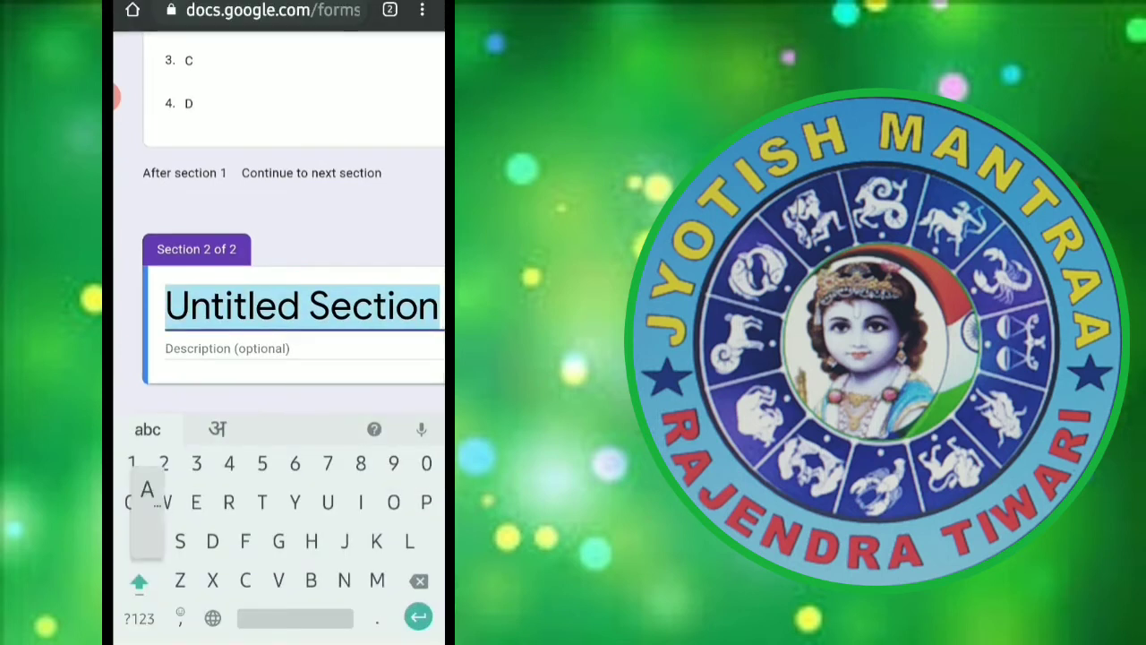
{"action": "type", "text": "All questions in this section are compulsory"}
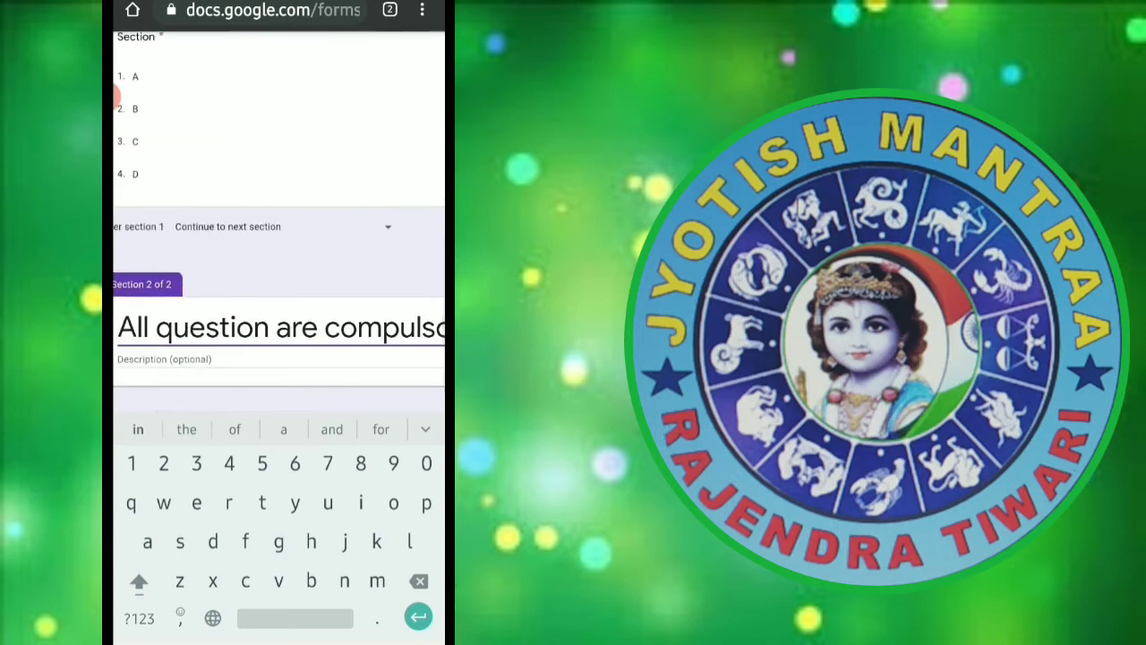
{"action": "left_click", "coordinate": [269, 326]}
{"action": "type", "text": "s"}
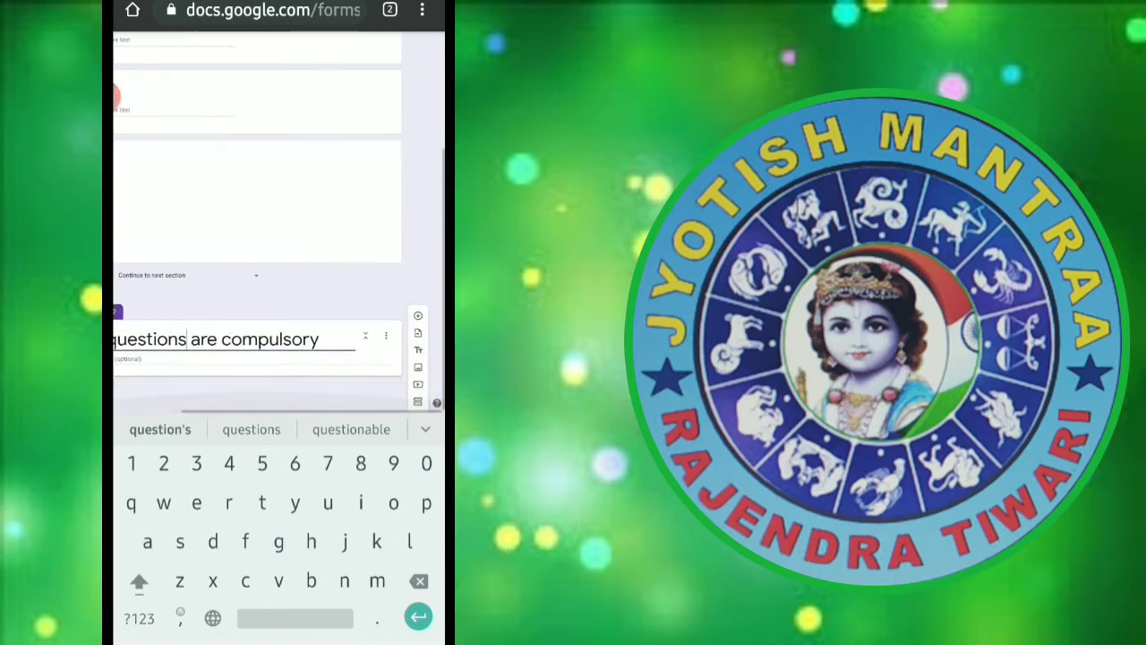
{"action": "key", "text": "Escape"}
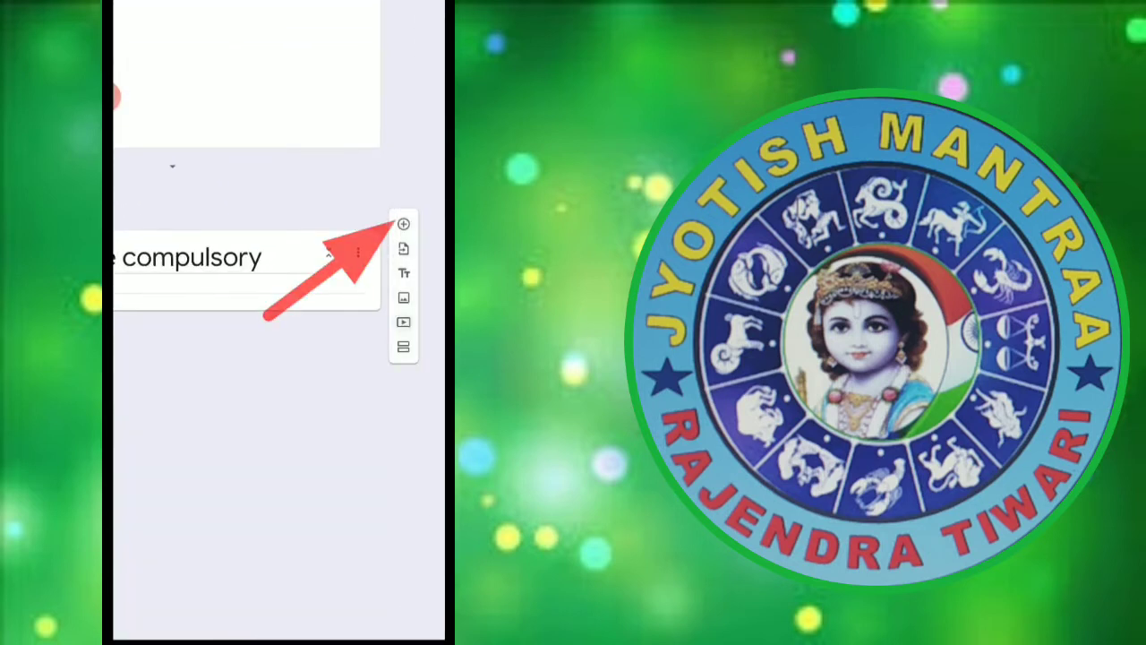
Add multiple-choice question 'Q1 what is the value of pai' with options 3.14, 3.15, 3.16, 3.17.
{"action": "left_click", "coordinate": [403, 224]}
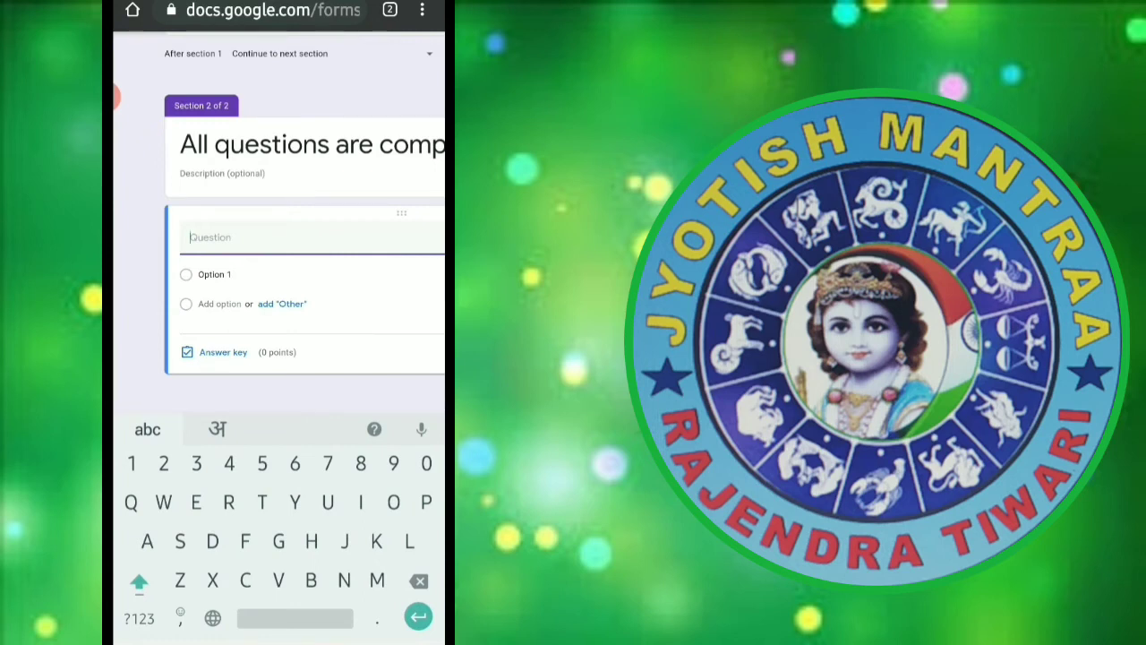
{"action": "type", "text": "Q"}
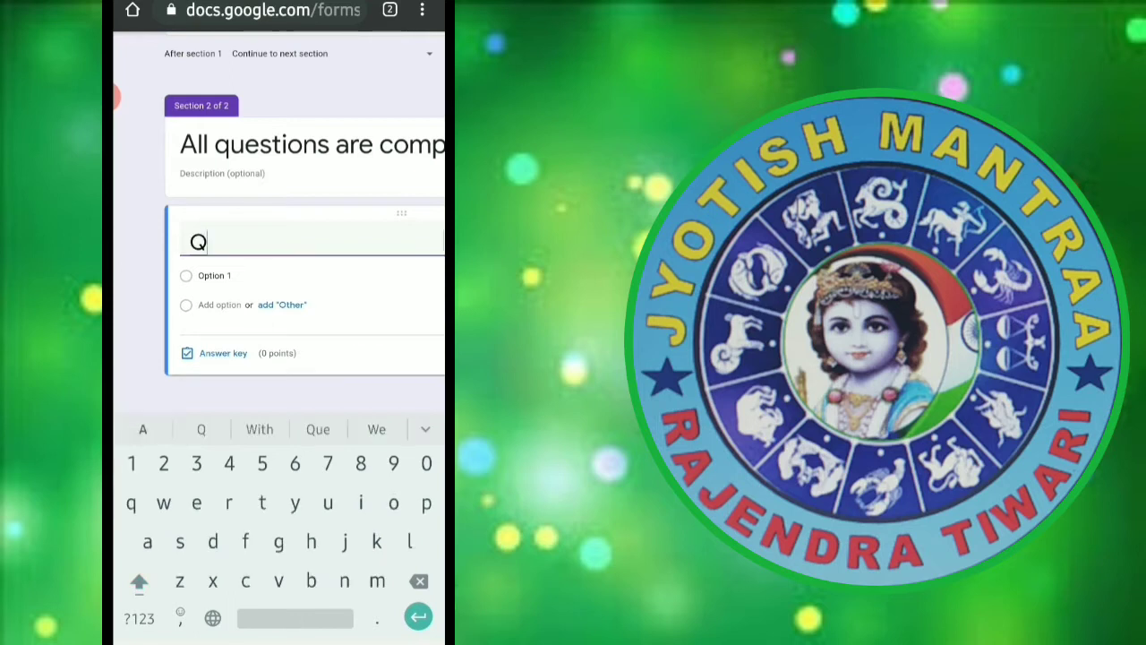
{"action": "type", "text": "1  "}
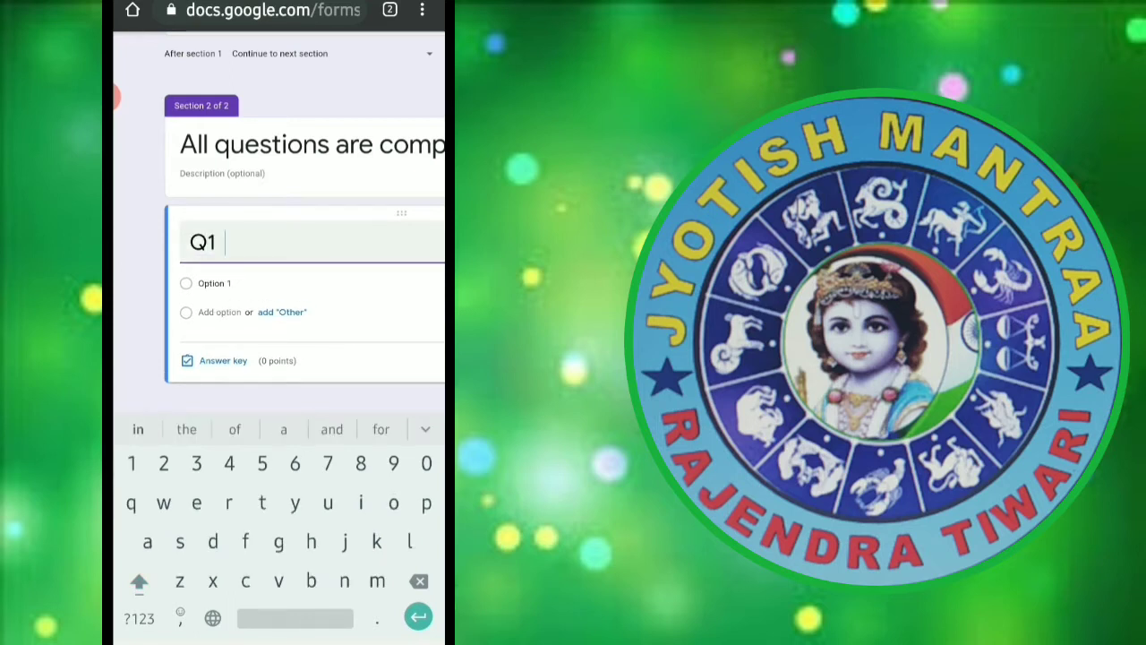
{"action": "type", "text": "what is the value of pai"}
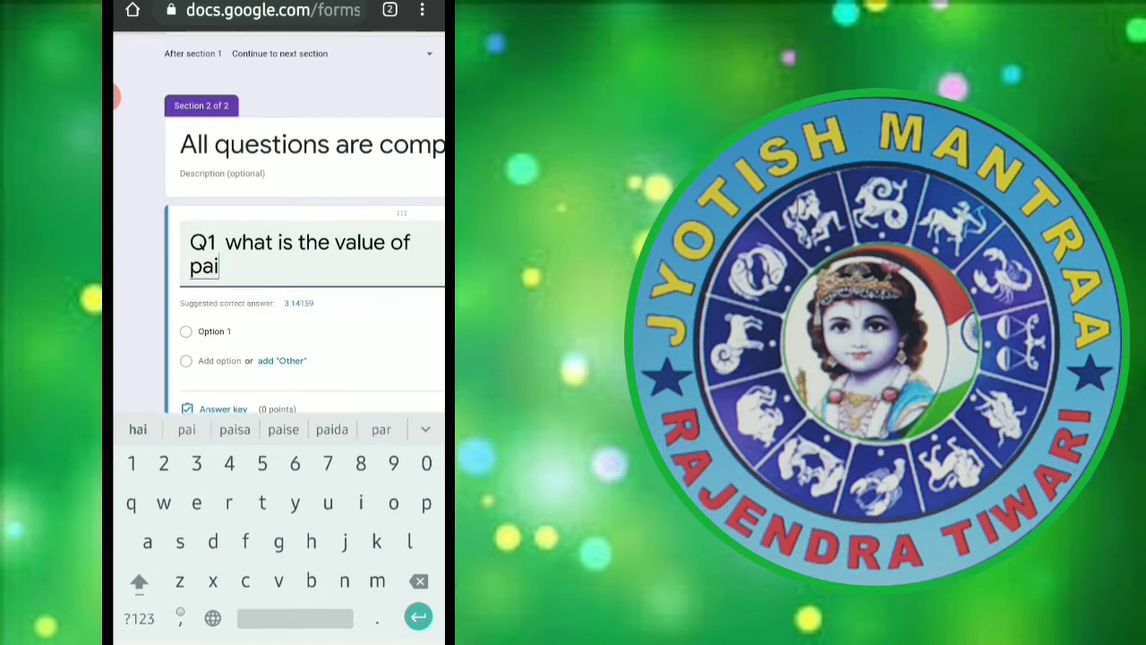
{"action": "left_click_drag", "start_coordinate": [358, 268], "coordinate": [287, 268]}
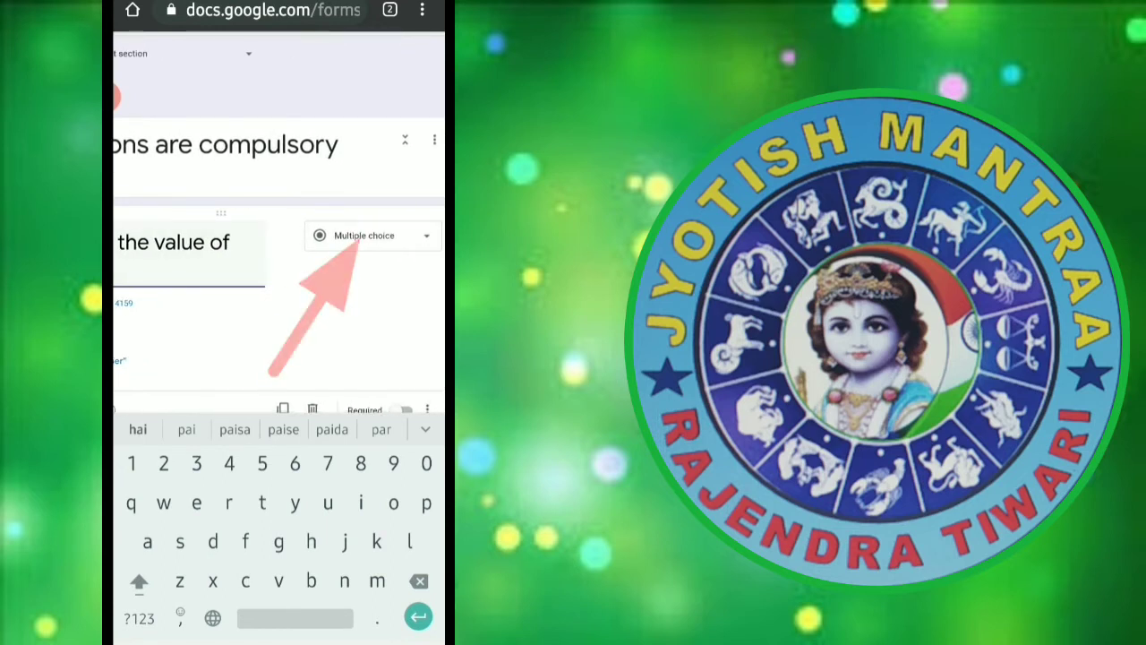
{"action": "left_click_drag", "start_coordinate": [224, 313], "coordinate": [363, 313]}
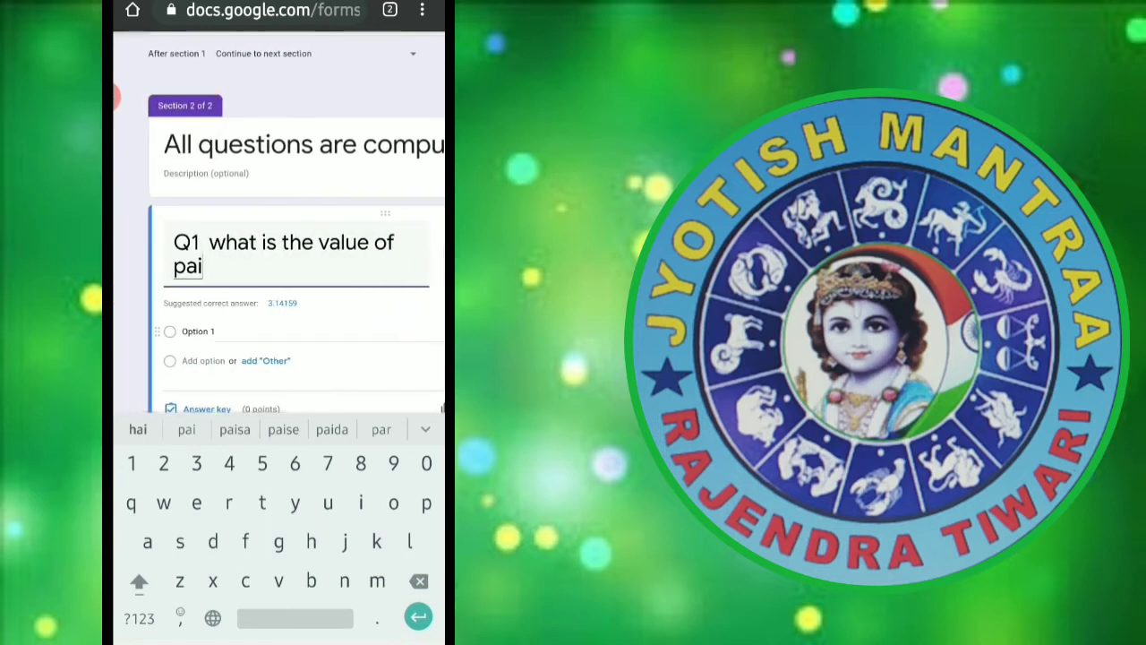
{"action": "left_click", "coordinate": [171, 331]}
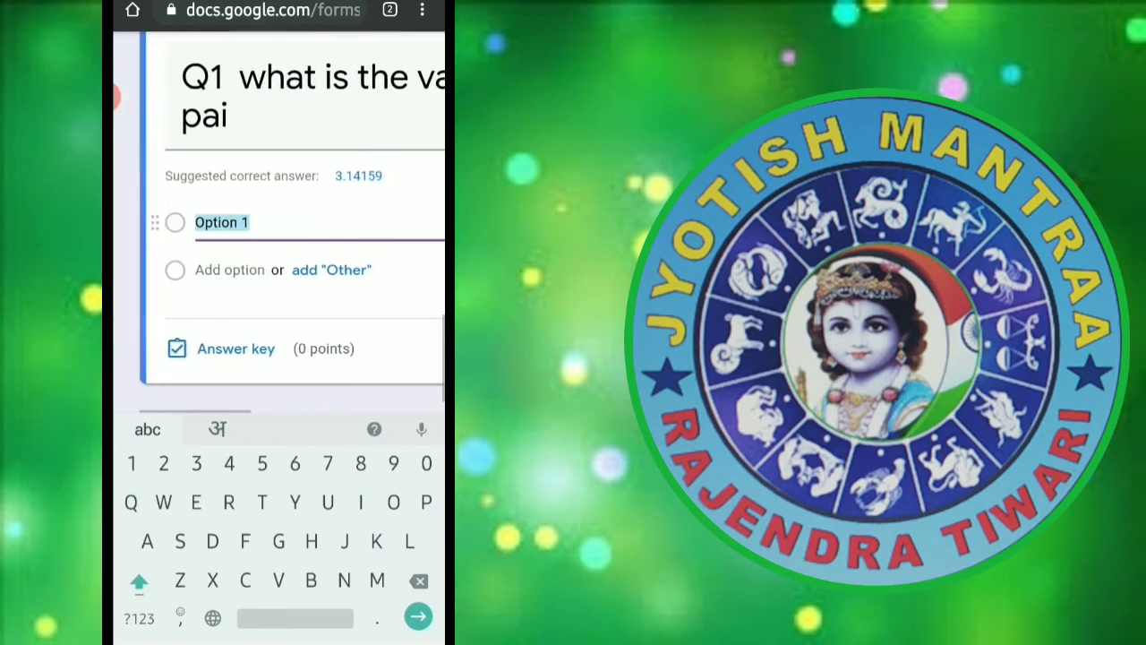
{"action": "type", "text": "3."}
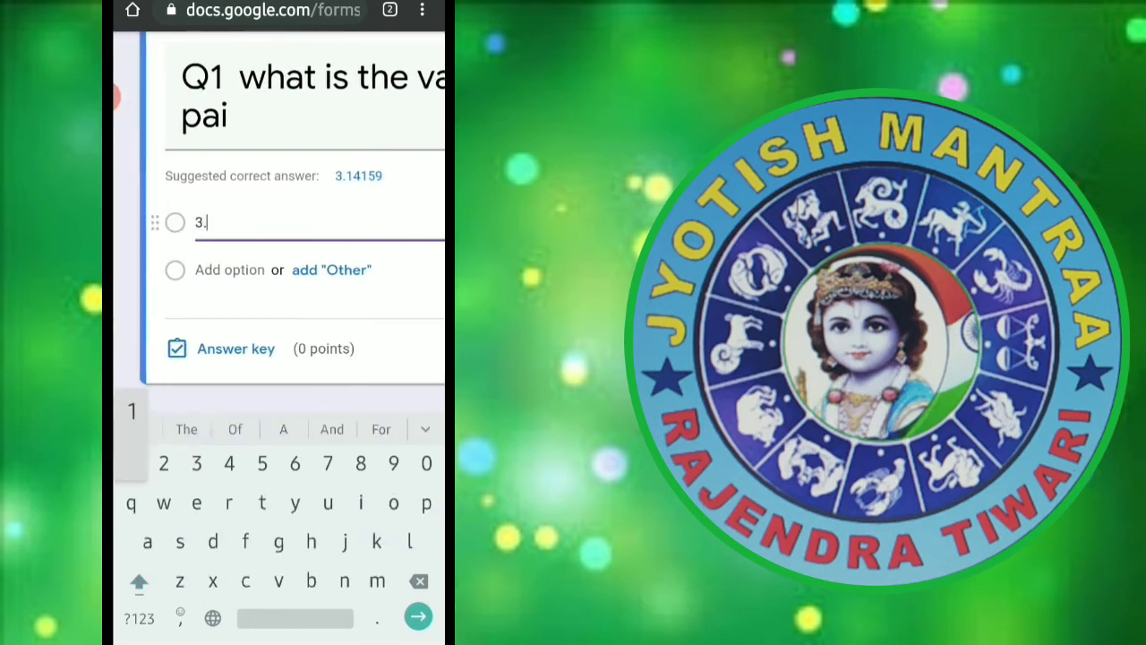
{"action": "type", "text": "14"}
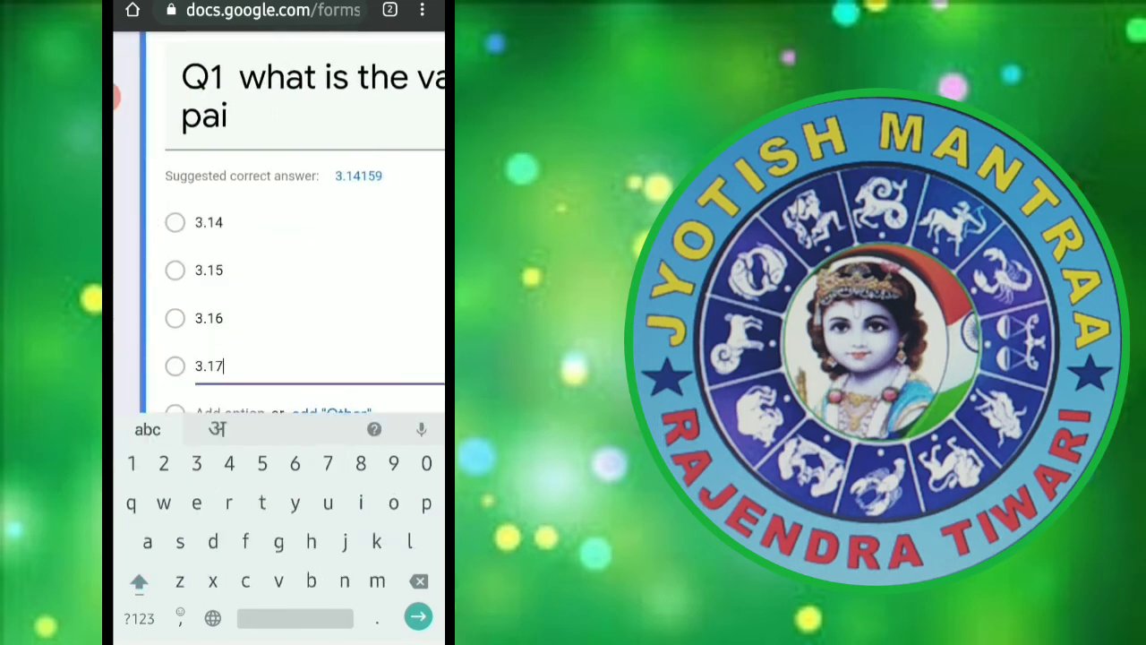
{"action": "scroll", "coordinate": [296, 223], "scroll_direction": "down", "scroll_amount": 2}
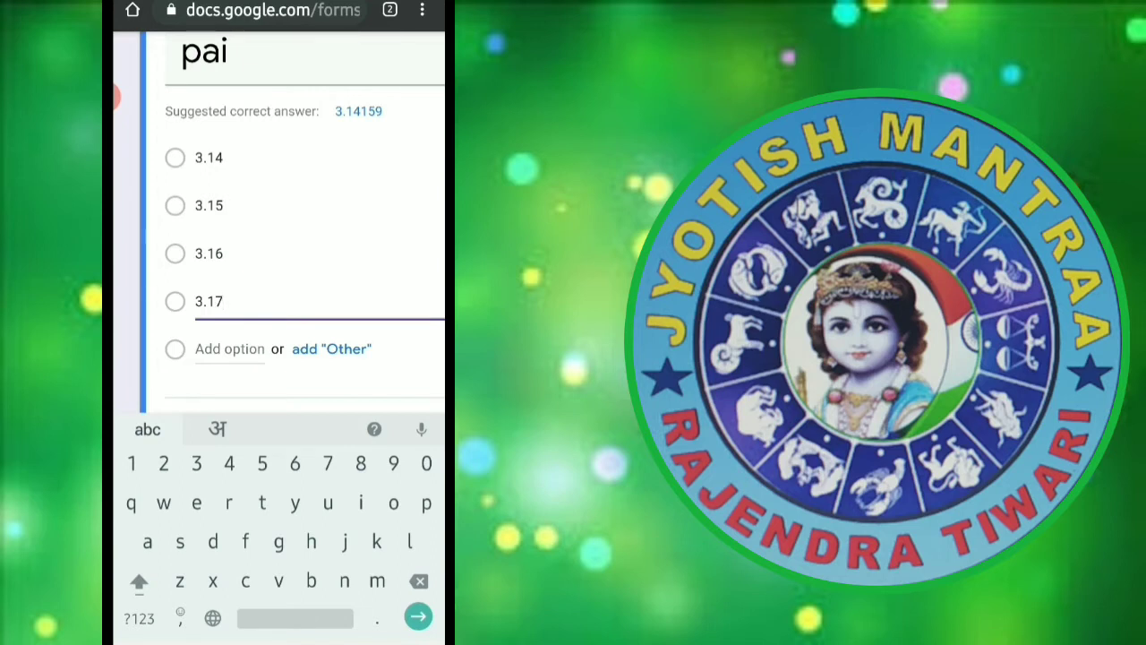
{"action": "scroll", "coordinate": [295, 224], "scroll_direction": "down", "scroll_amount": 2}
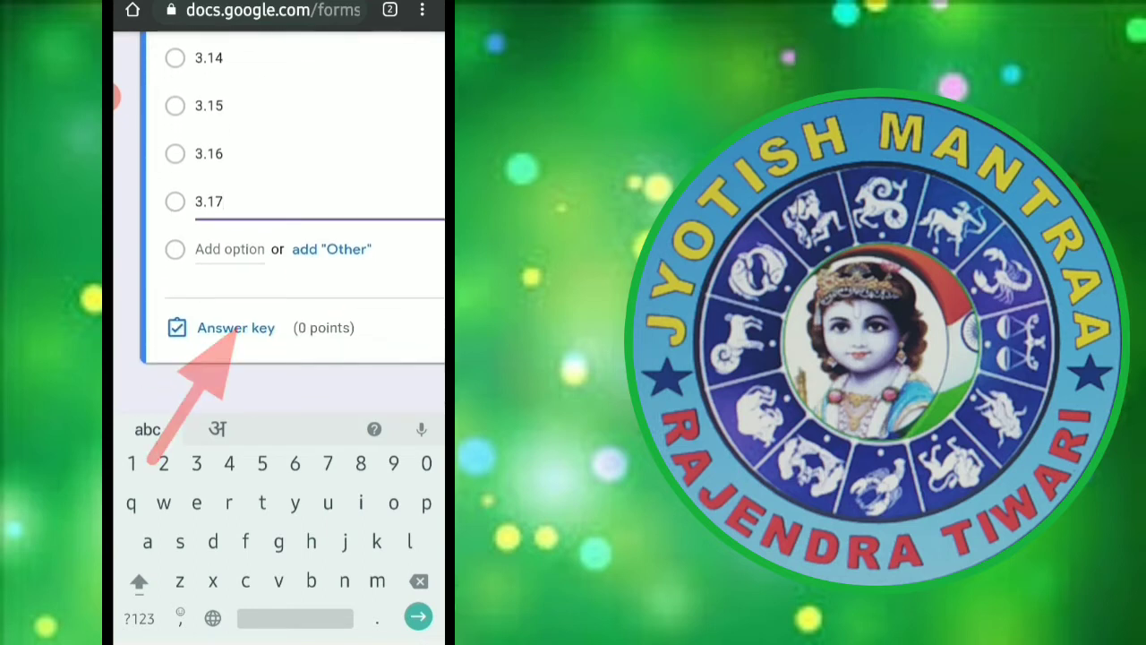
In Q1's answer key, mark 3.14 correct and make the question worth 1 point.
{"action": "left_click", "coordinate": [236, 328]}
{"action": "left_click", "coordinate": [280, 165]}
{"action": "type", "text": "1"}
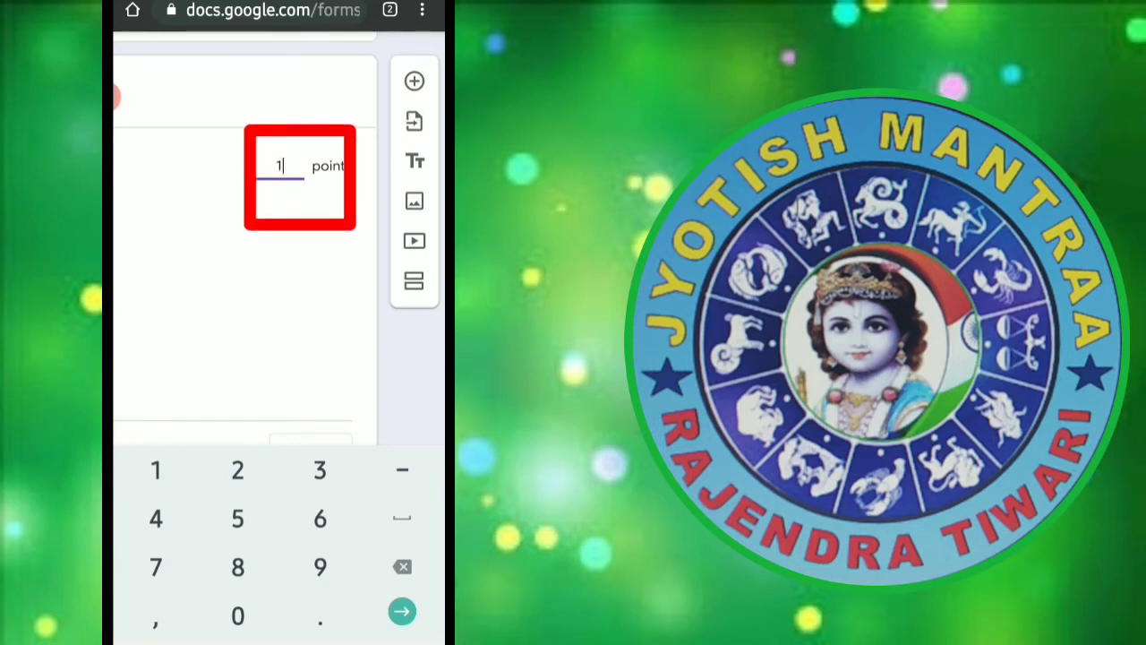
{"action": "key", "text": "Return"}
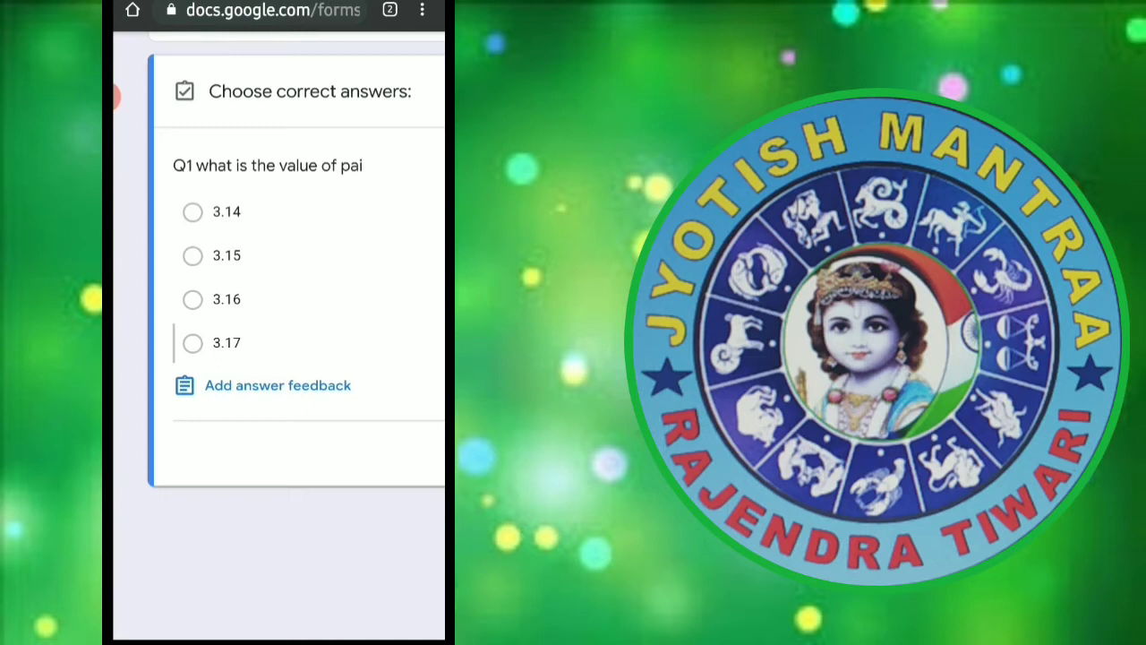
{"action": "left_click", "coordinate": [193, 211]}
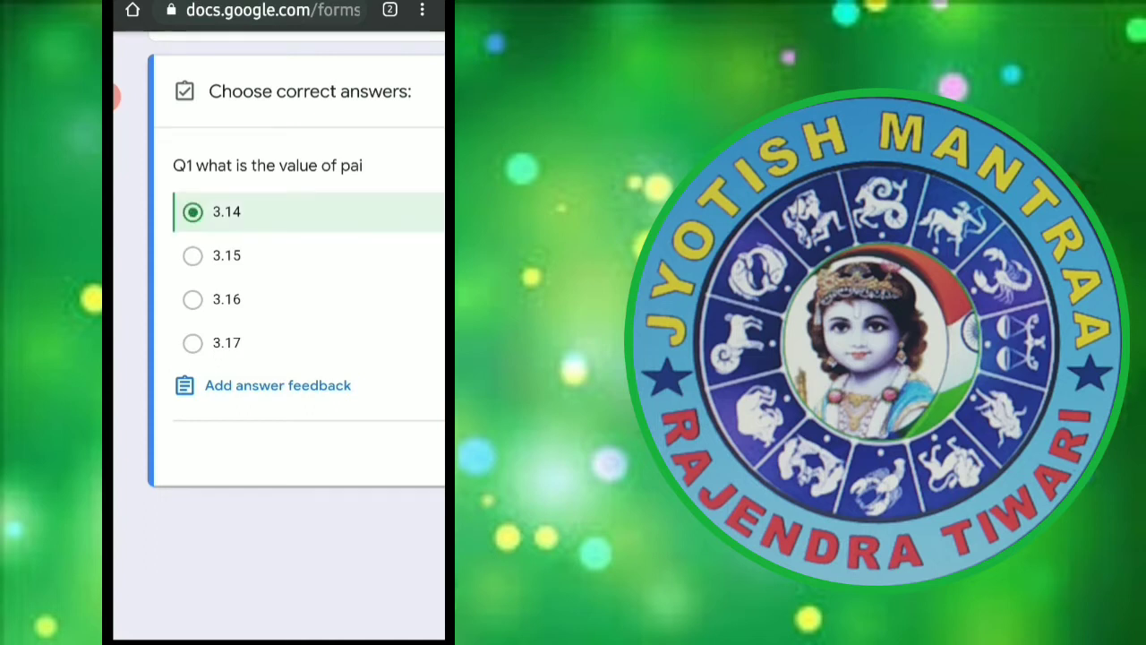
{"action": "scroll", "coordinate": [279, 268], "scroll_direction": "right", "scroll_amount": 5}
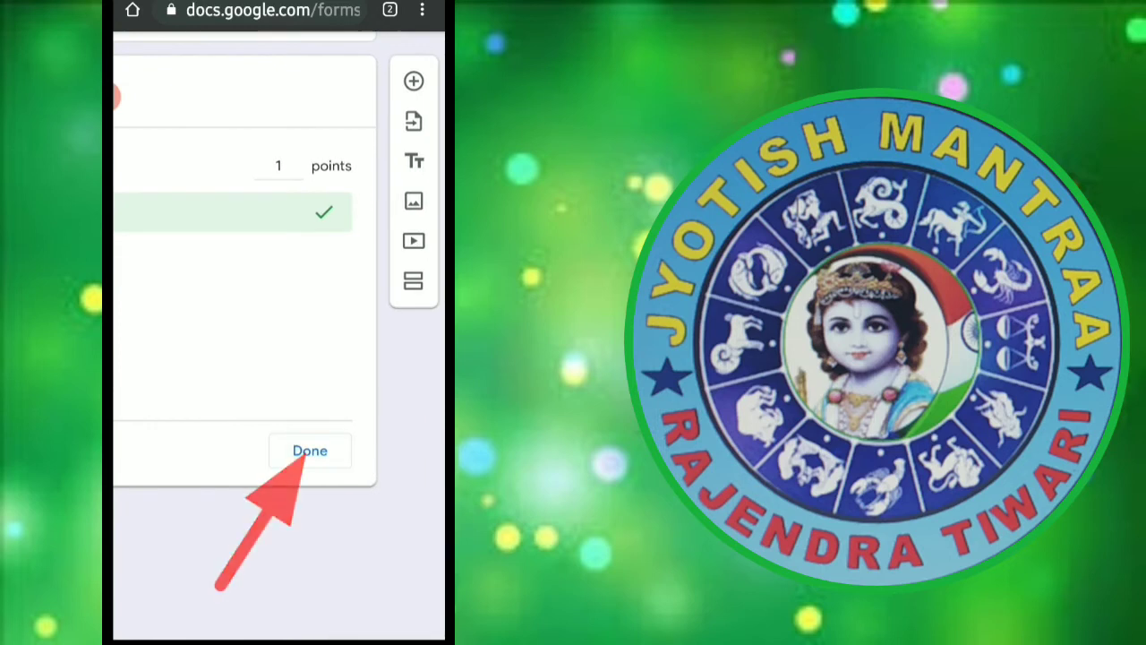
{"action": "left_click", "coordinate": [310, 450]}
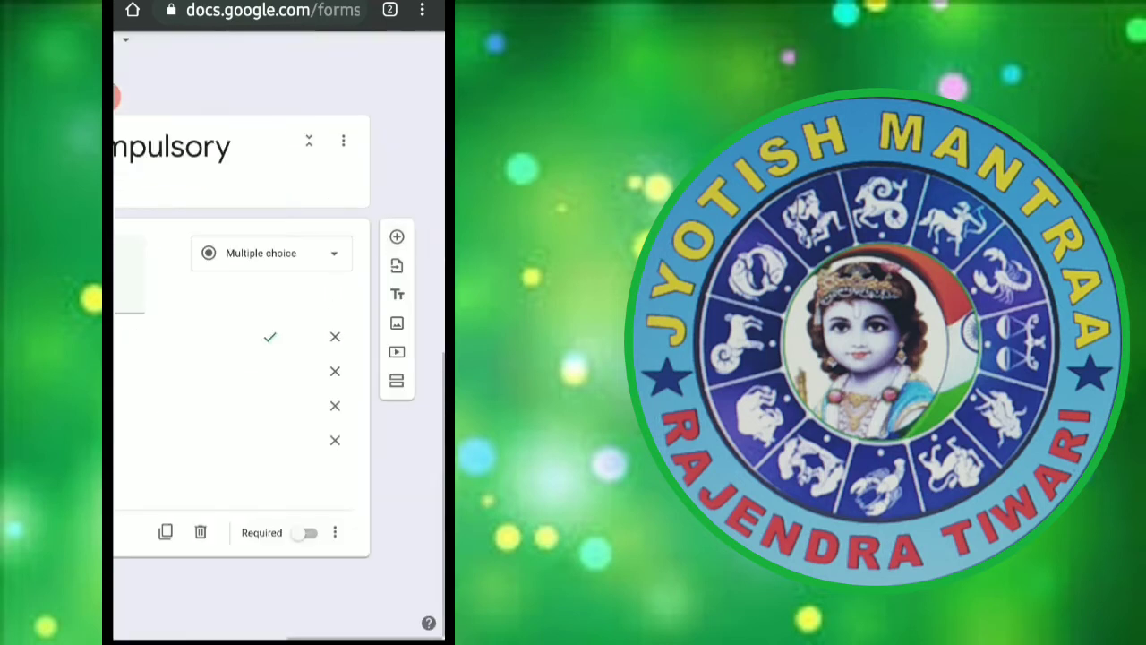
Add question Q2 by dictation: prove the tower is 6 m tall from elevation angles at 4 m and 9 m.
{"action": "left_click", "coordinate": [397, 236]}
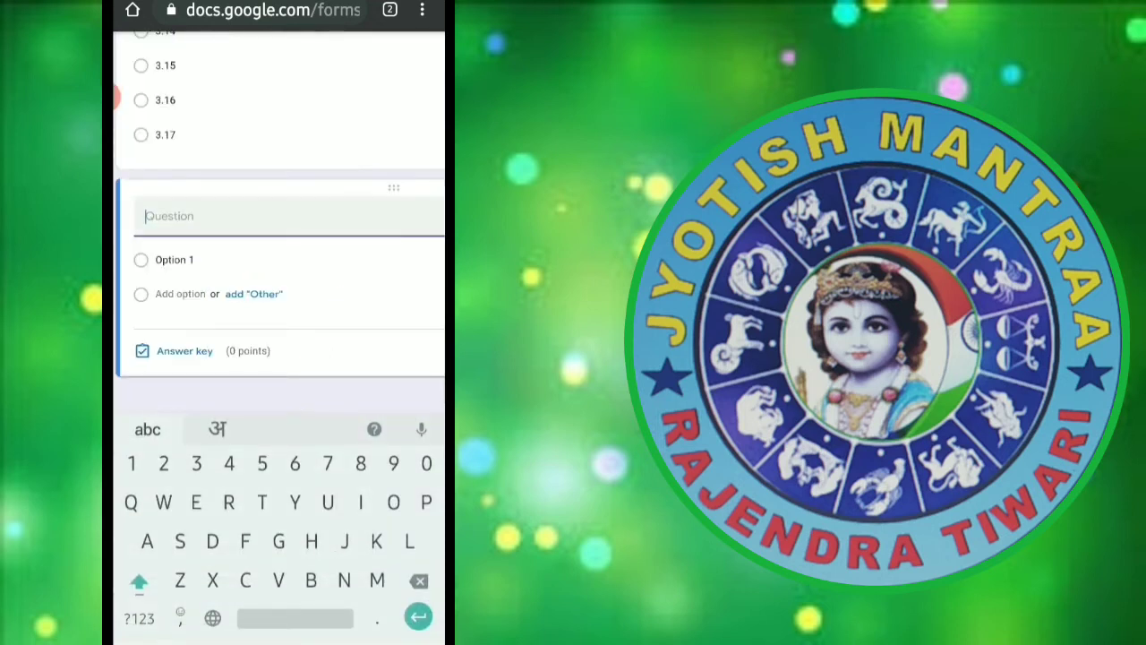
{"action": "type", "text": "Q2"}
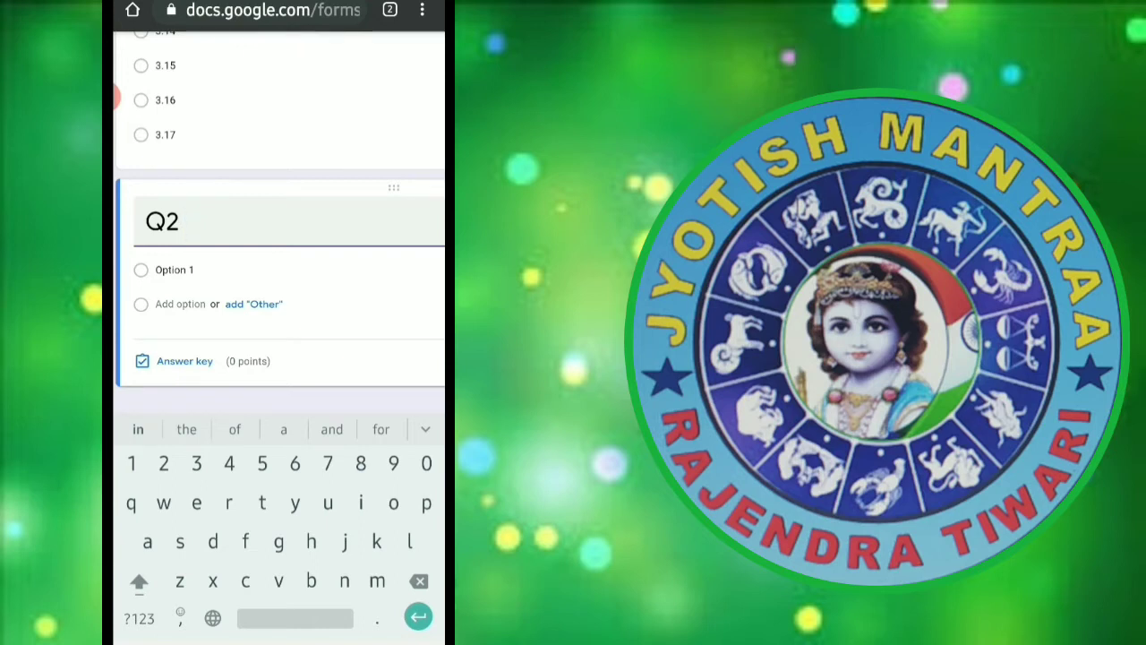
{"action": "left_click", "coordinate": [183, 222]}
{"action": "key", "text": "BackSpace"}
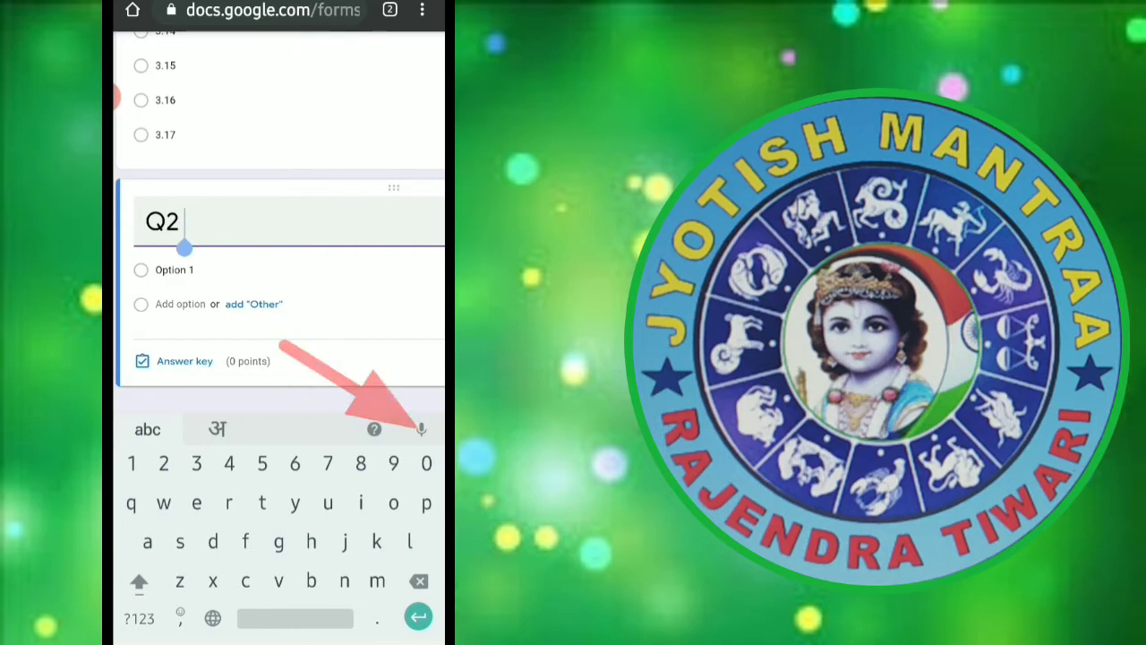
{"action": "left_click", "coordinate": [421, 429]}
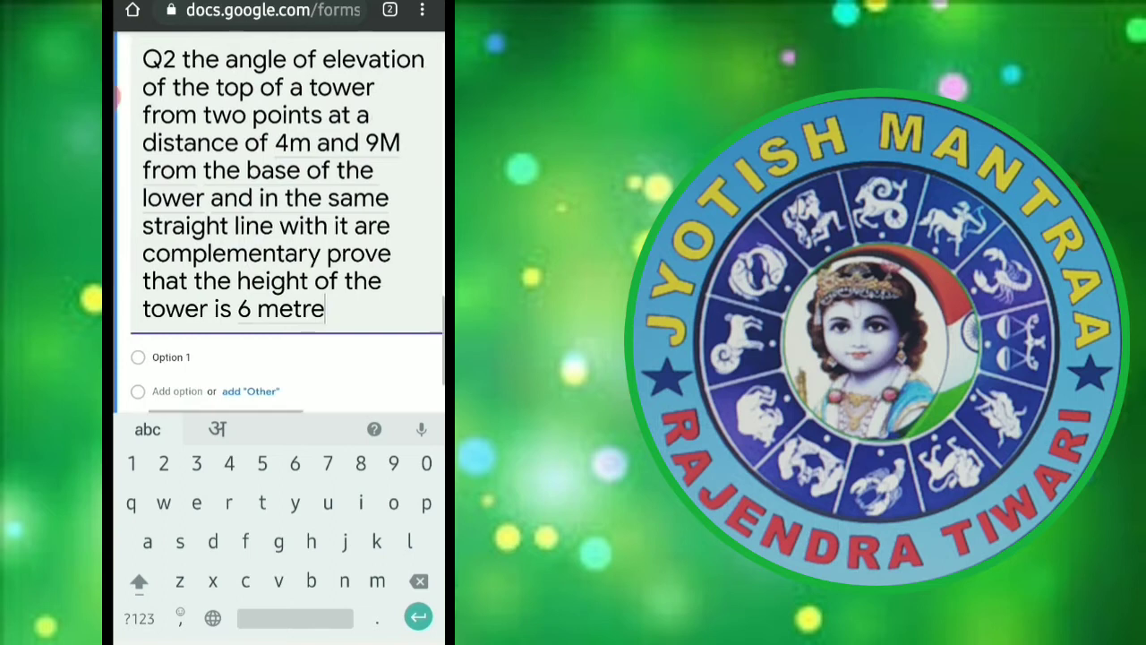
{"action": "scroll", "coordinate": [278, 224], "scroll_direction": "right", "scroll_amount": 5}
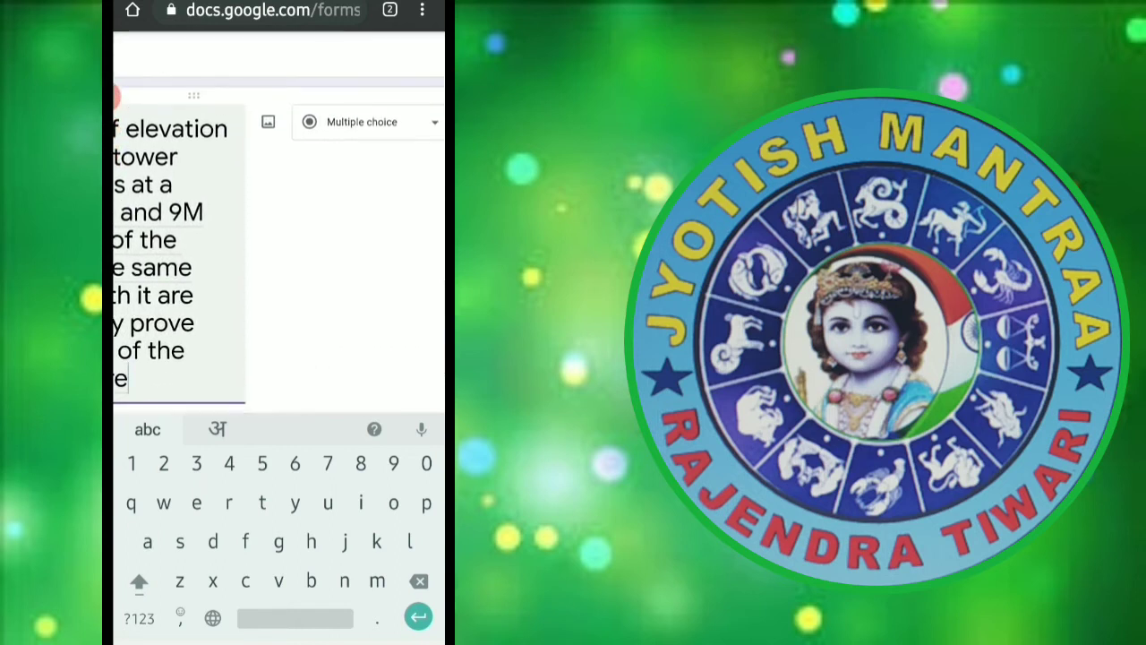
{"action": "scroll", "coordinate": [279, 224], "scroll_direction": "left", "scroll_amount": 5}
{"action": "key", "text": "Escape"}
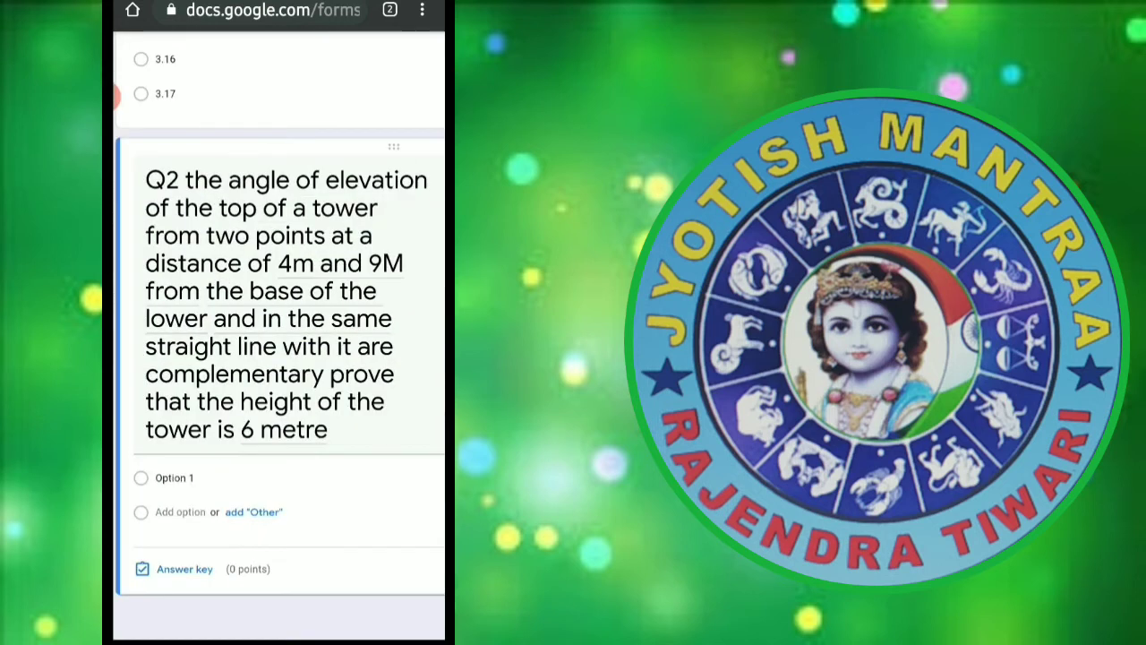
Change Q2's question type from Multiple choice to Paragraph.
{"action": "scroll", "coordinate": [279, 313], "scroll_direction": "right", "scroll_amount": 5}
{"action": "left_click", "coordinate": [341, 170]}
{"action": "scroll", "coordinate": [278, 314], "scroll_direction": "up", "scroll_amount": 3}
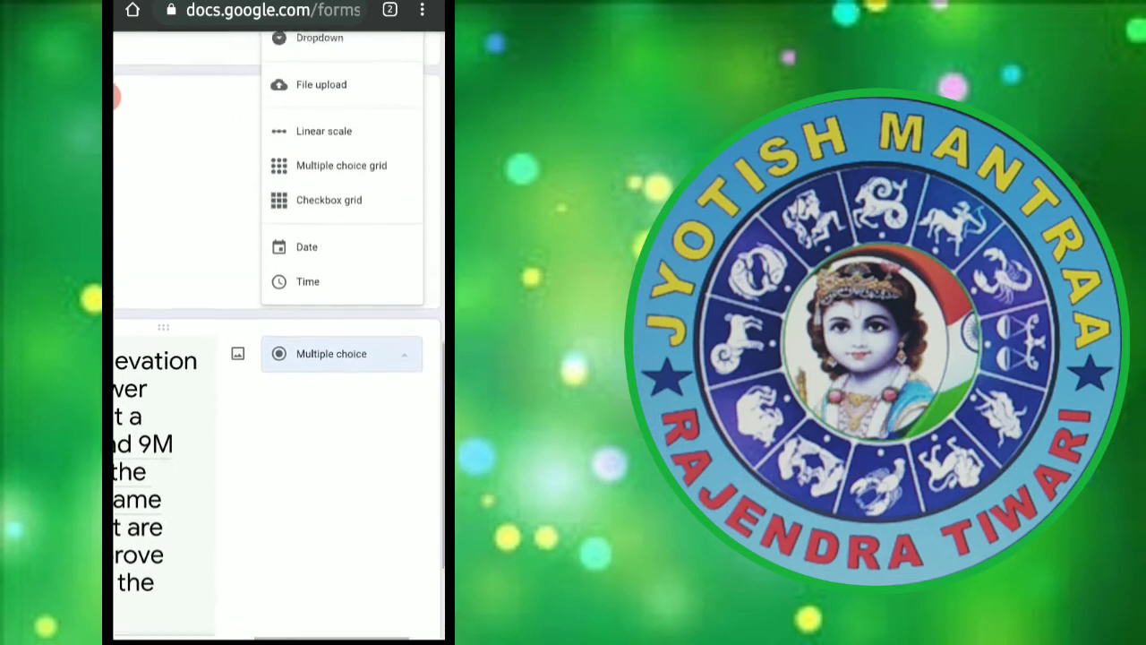
{"action": "scroll", "coordinate": [279, 336], "scroll_direction": "up", "scroll_amount": 2}
{"action": "scroll", "coordinate": [278, 336], "scroll_direction": "up", "scroll_amount": 2}
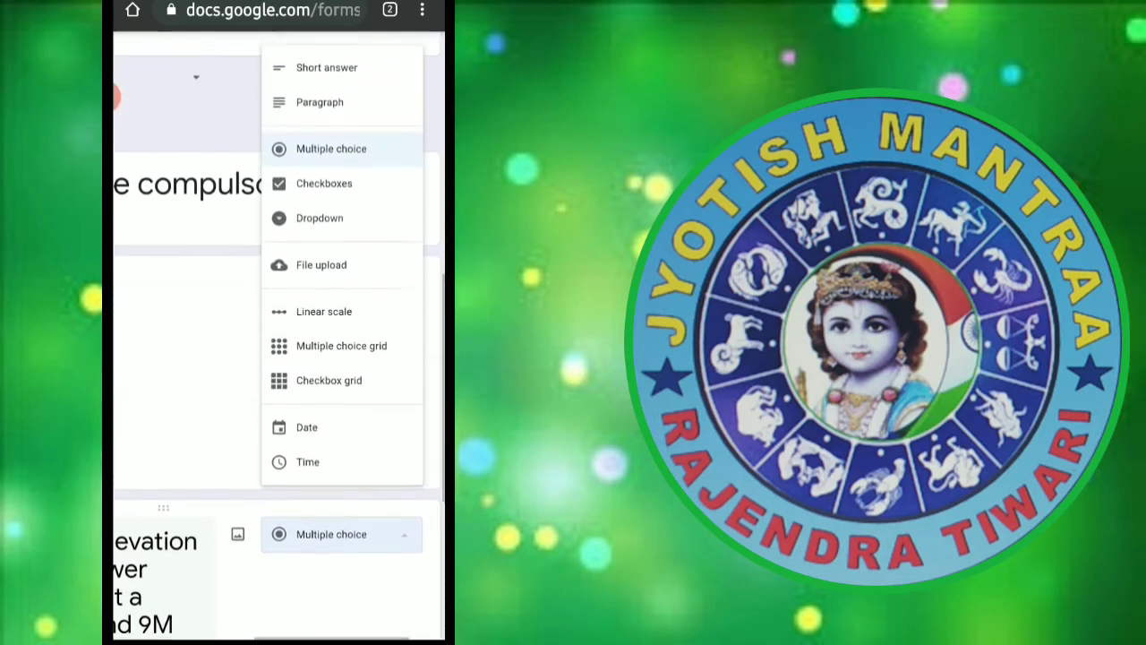
{"action": "scroll", "coordinate": [278, 335], "scroll_direction": "up", "scroll_amount": 1}
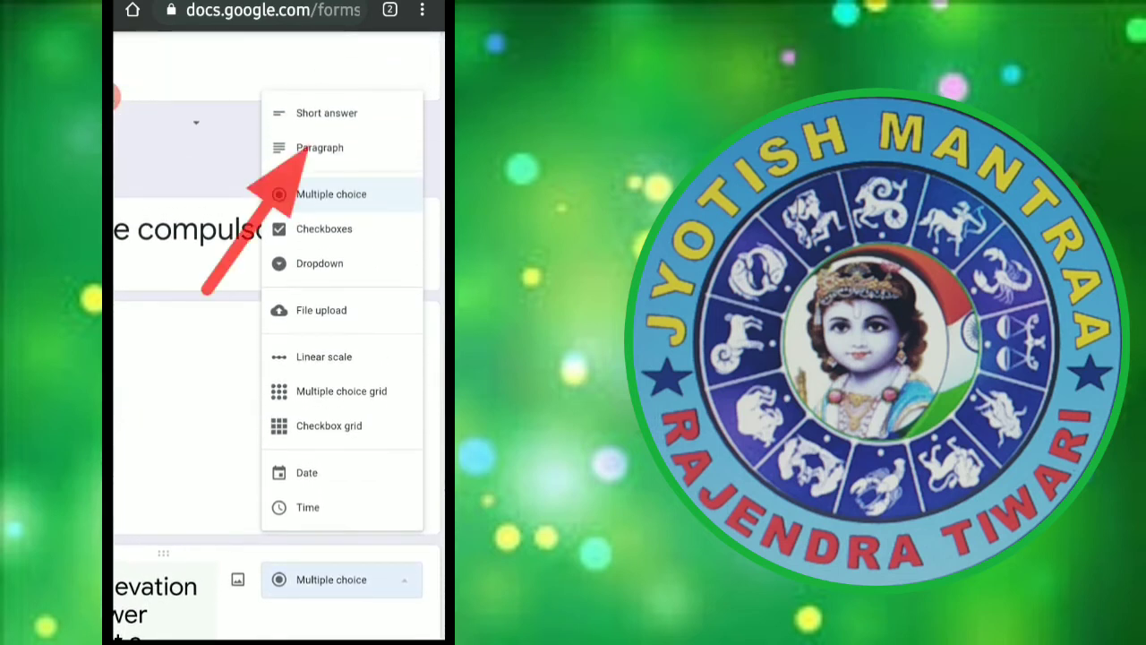
{"action": "left_click", "coordinate": [319, 148]}
Scroll back to Q2 and bring up its question-type list again.
{"action": "scroll", "coordinate": [278, 358], "scroll_direction": "left", "scroll_amount": 2}
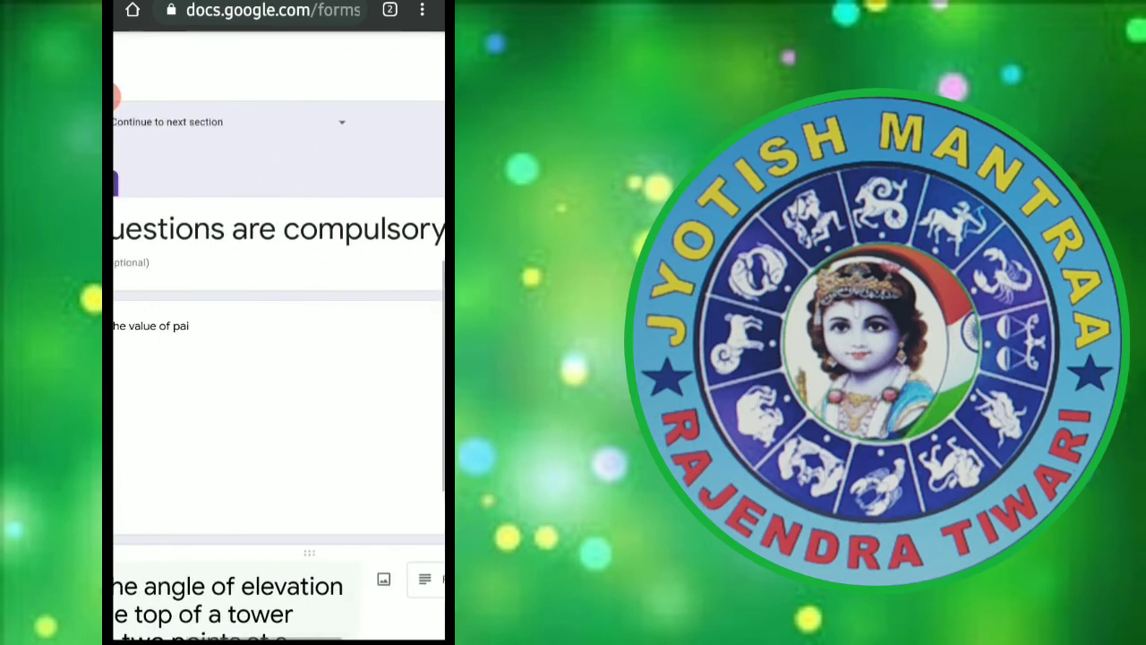
{"action": "scroll", "coordinate": [279, 336], "scroll_direction": "down", "scroll_amount": 2}
{"action": "scroll", "coordinate": [279, 335], "scroll_direction": "down", "scroll_amount": 3}
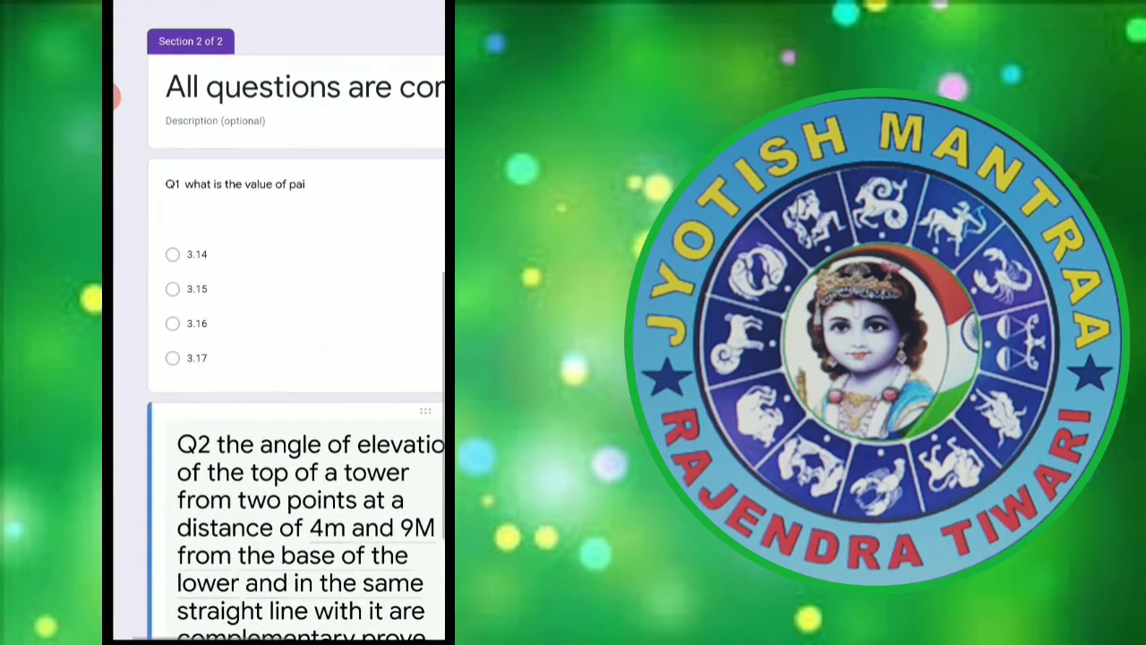
{"action": "scroll", "coordinate": [279, 359], "scroll_direction": "down", "scroll_amount": 4}
{"action": "scroll", "coordinate": [279, 358], "scroll_direction": "up", "scroll_amount": 3}
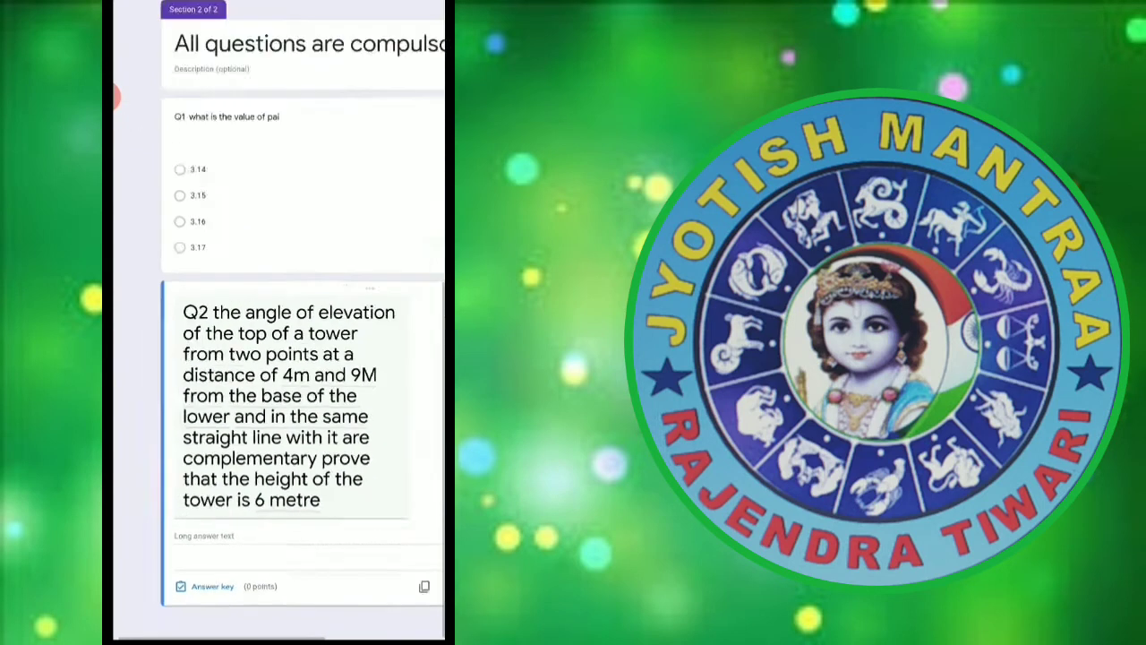
{"action": "scroll", "coordinate": [279, 358], "scroll_direction": "up", "scroll_amount": 2}
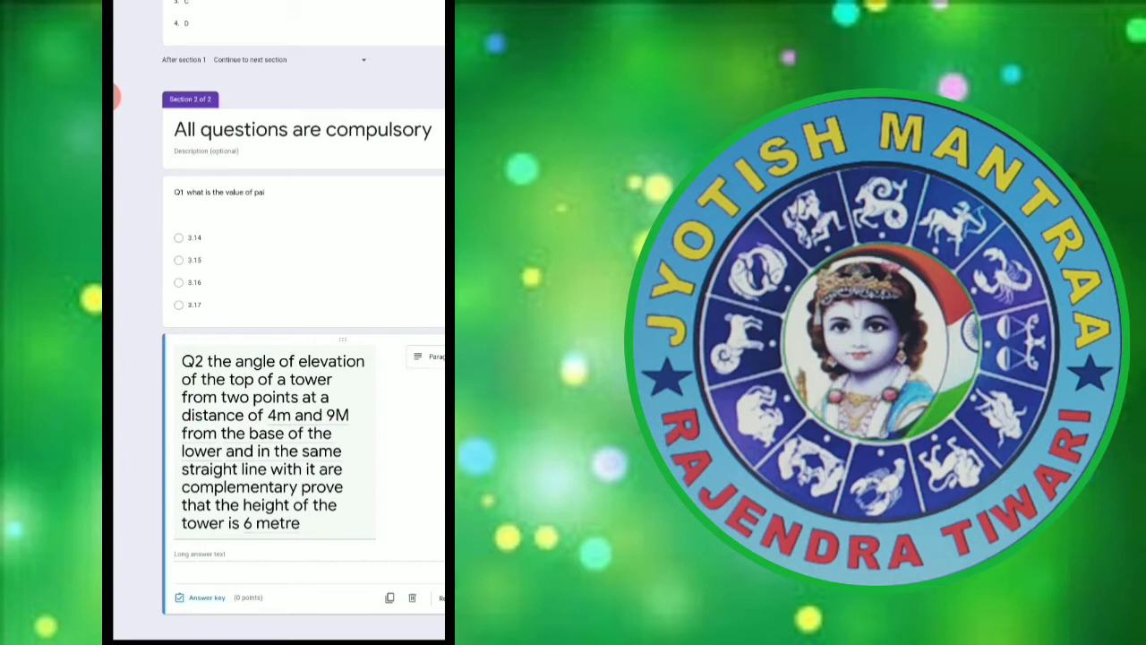
{"action": "scroll", "coordinate": [286, 322], "scroll_direction": "right", "scroll_amount": 5}
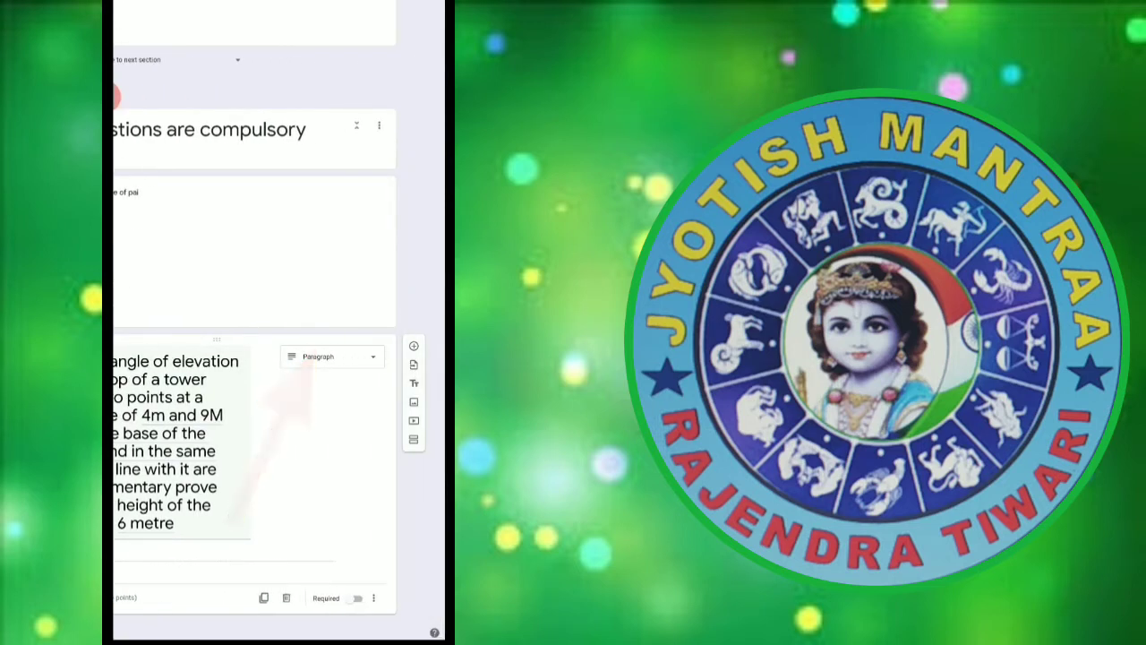
{"action": "left_click", "coordinate": [331, 356]}
Make Q2 a File upload question and accept the Google Drive notice.
{"action": "left_click", "coordinate": [321, 435]}
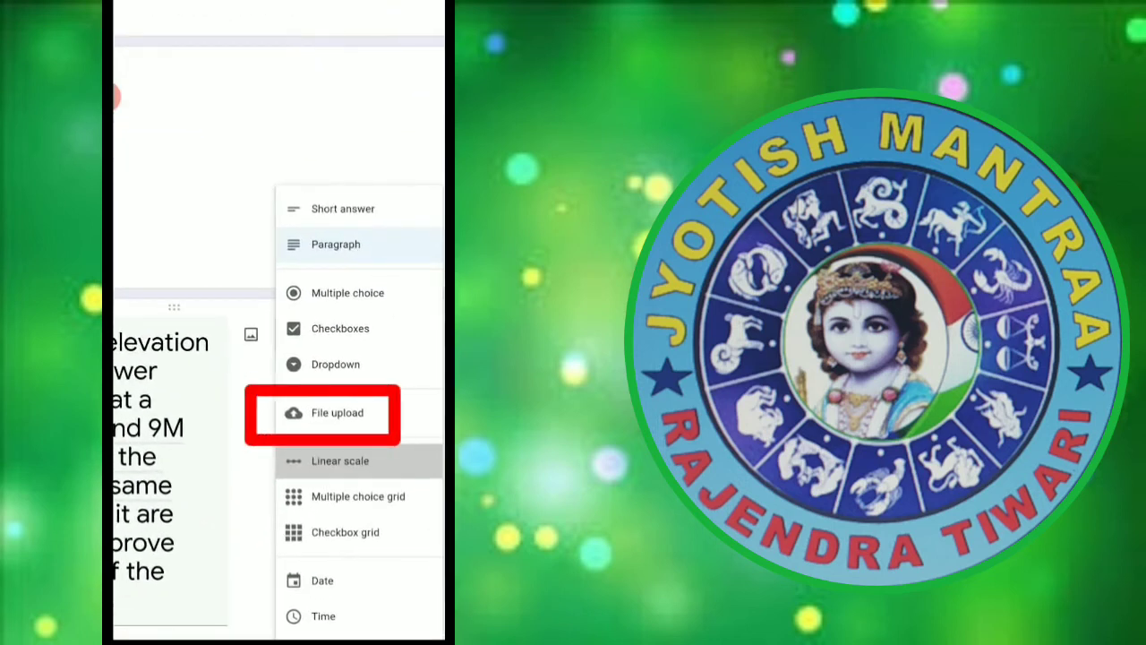
{"action": "left_click", "coordinate": [337, 412]}
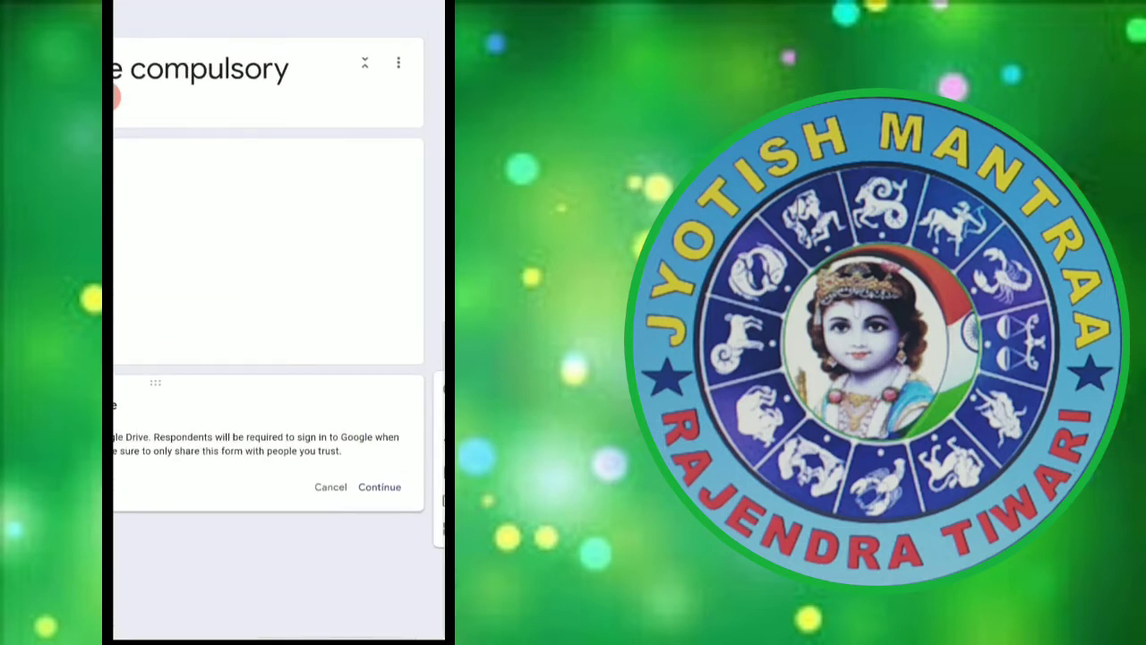
{"action": "left_click", "coordinate": [380, 486]}
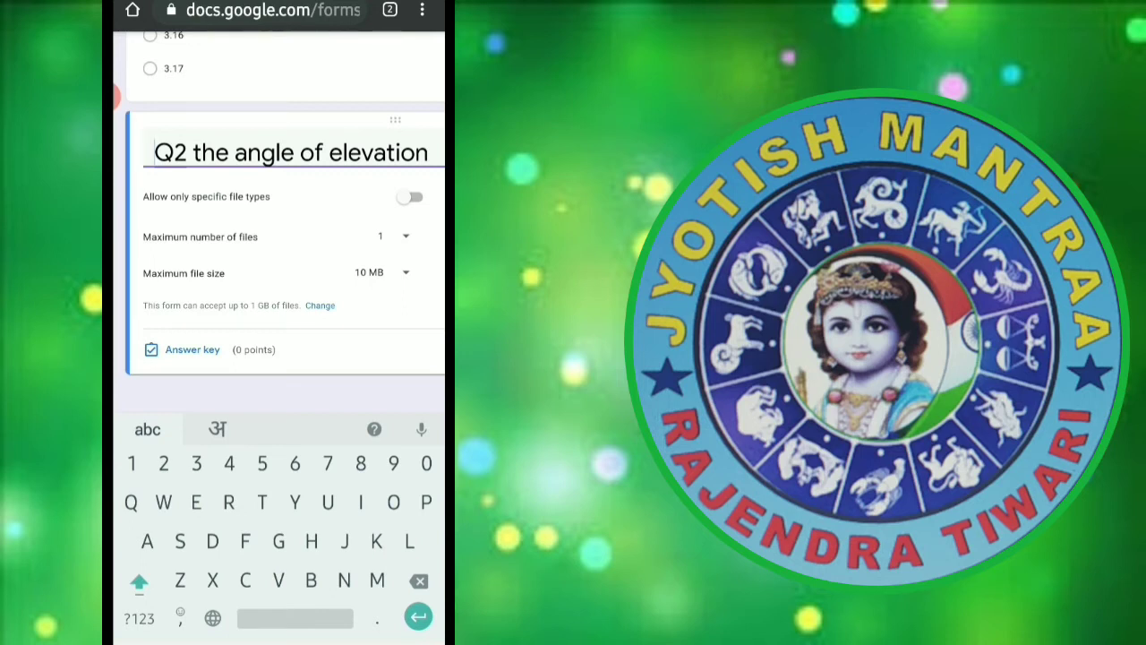
Restrict Q2 uploads to PDF and Image files, maximum 5 files of 10 MB each.
{"action": "left_click", "coordinate": [410, 196]}
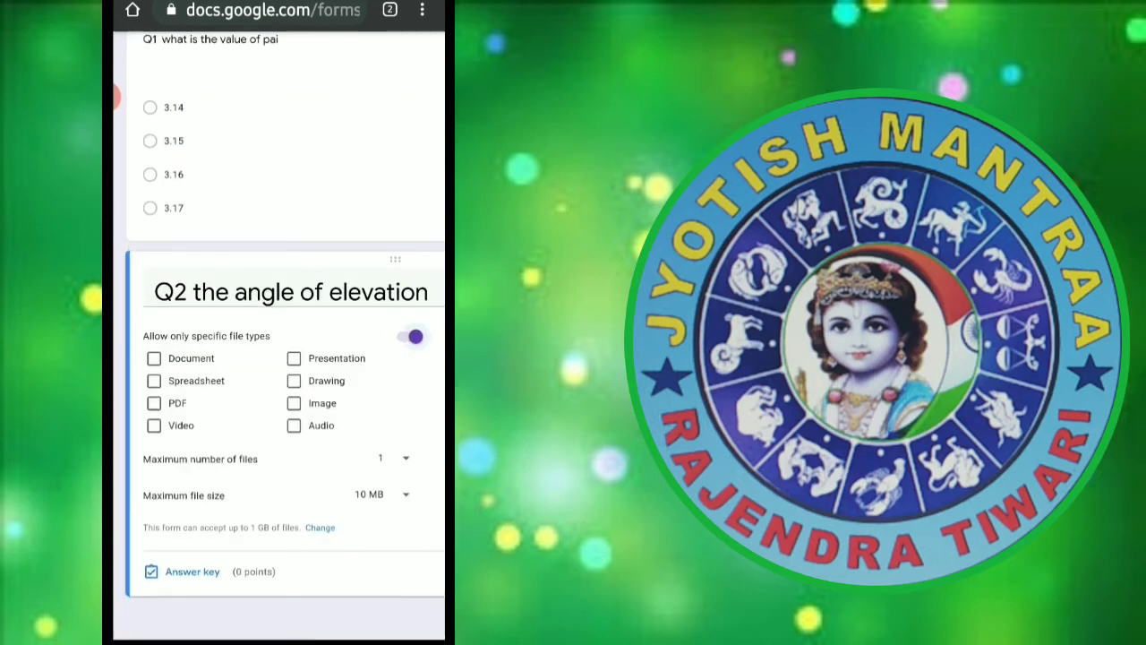
{"action": "left_click", "coordinate": [154, 403]}
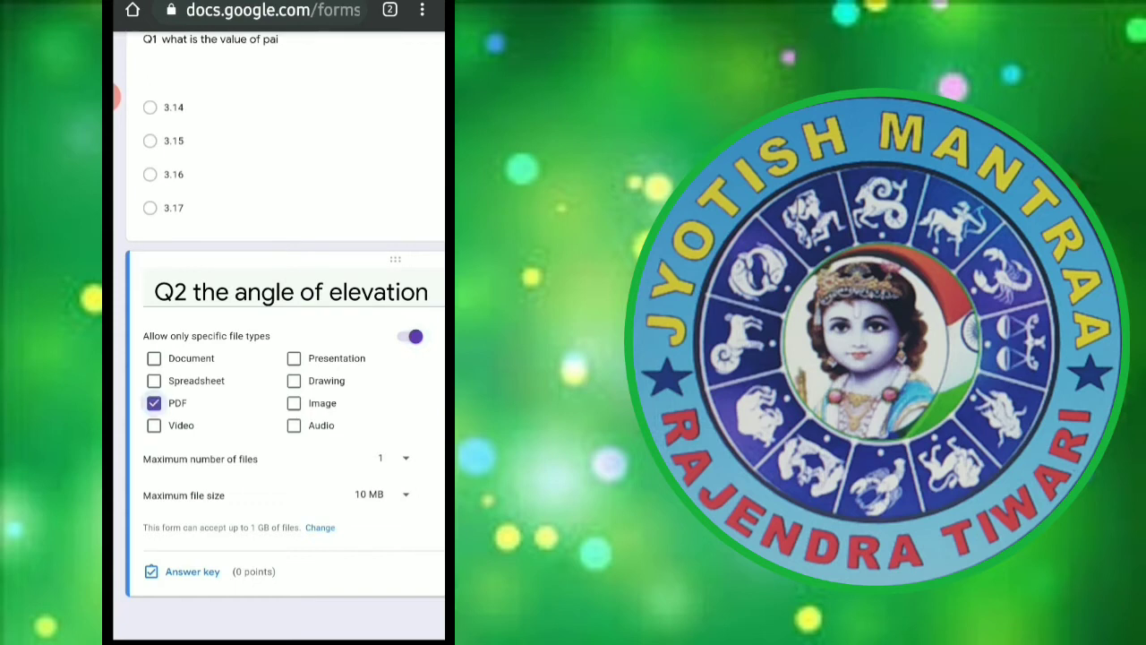
{"action": "left_click", "coordinate": [294, 403]}
{"action": "left_click", "coordinate": [392, 457]}
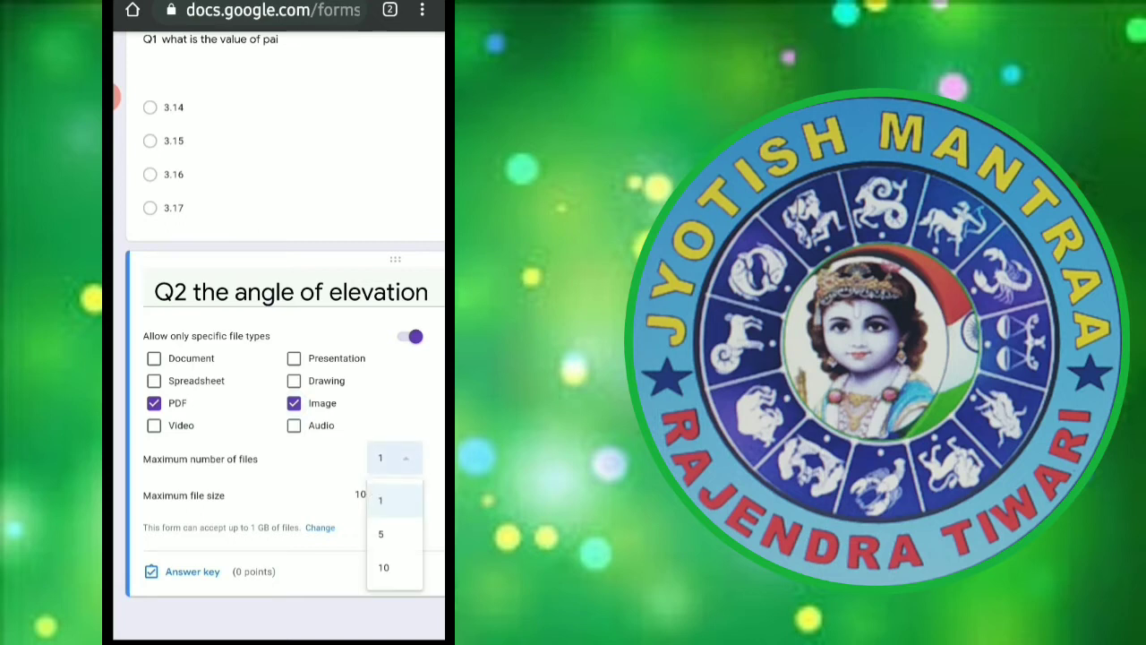
{"action": "left_click", "coordinate": [383, 534]}
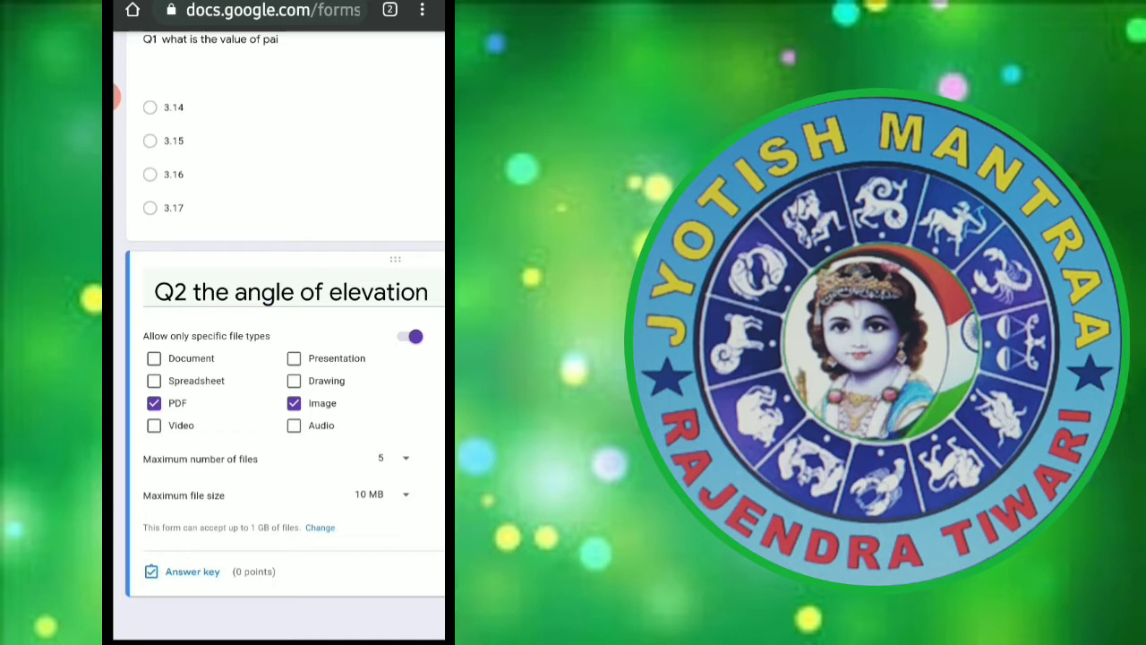
{"action": "left_click", "coordinate": [380, 494]}
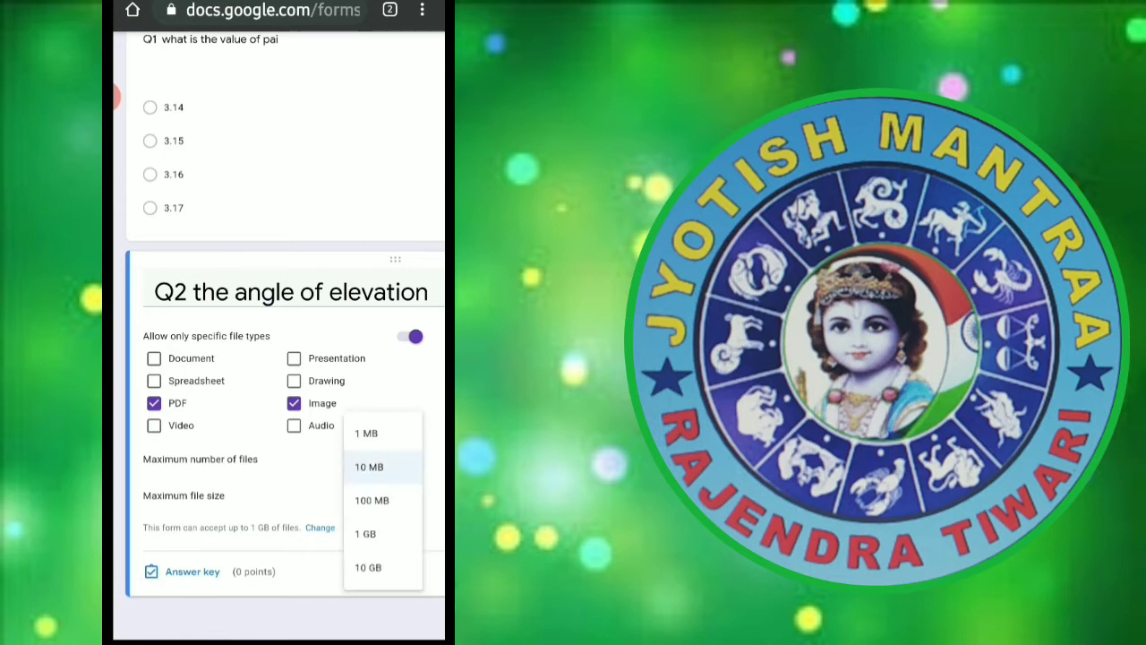
{"action": "left_click", "coordinate": [369, 466]}
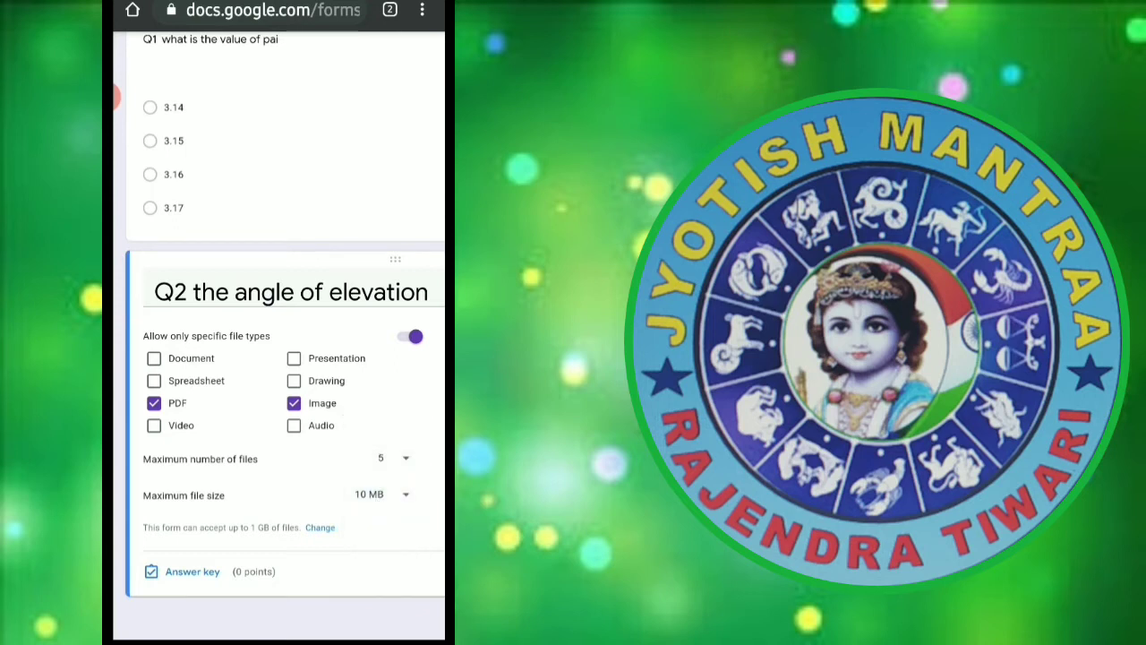
Add a new blank question after Q2.
{"action": "scroll", "coordinate": [278, 336], "scroll_direction": "right", "scroll_amount": 5}
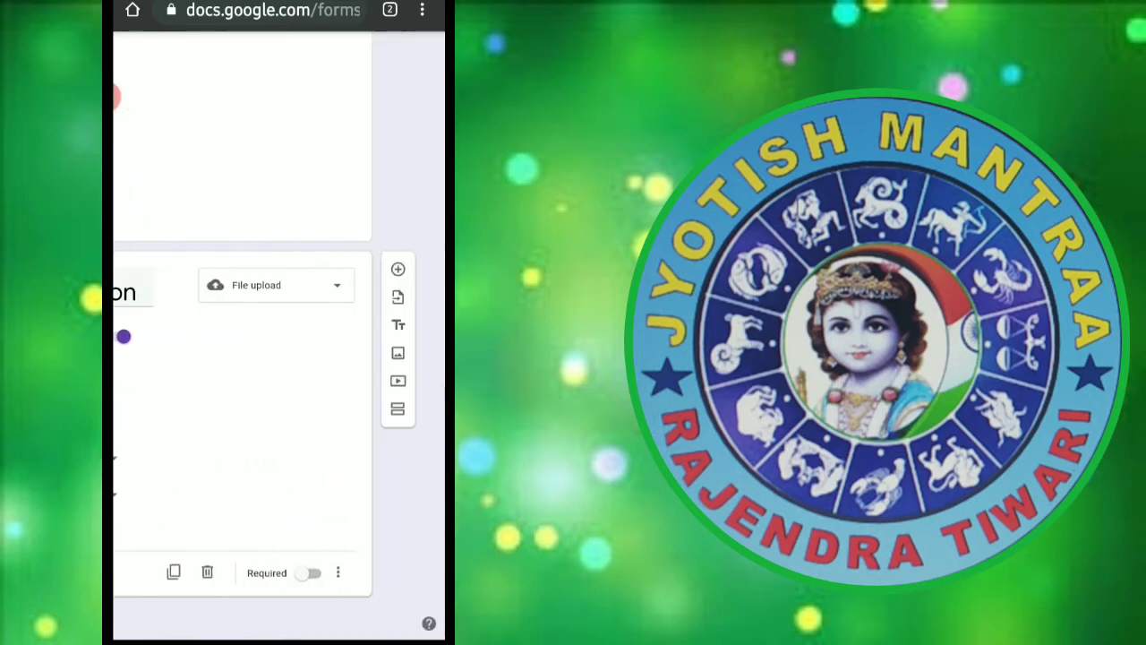
{"action": "scroll", "coordinate": [278, 336], "scroll_direction": "left", "scroll_amount": 5}
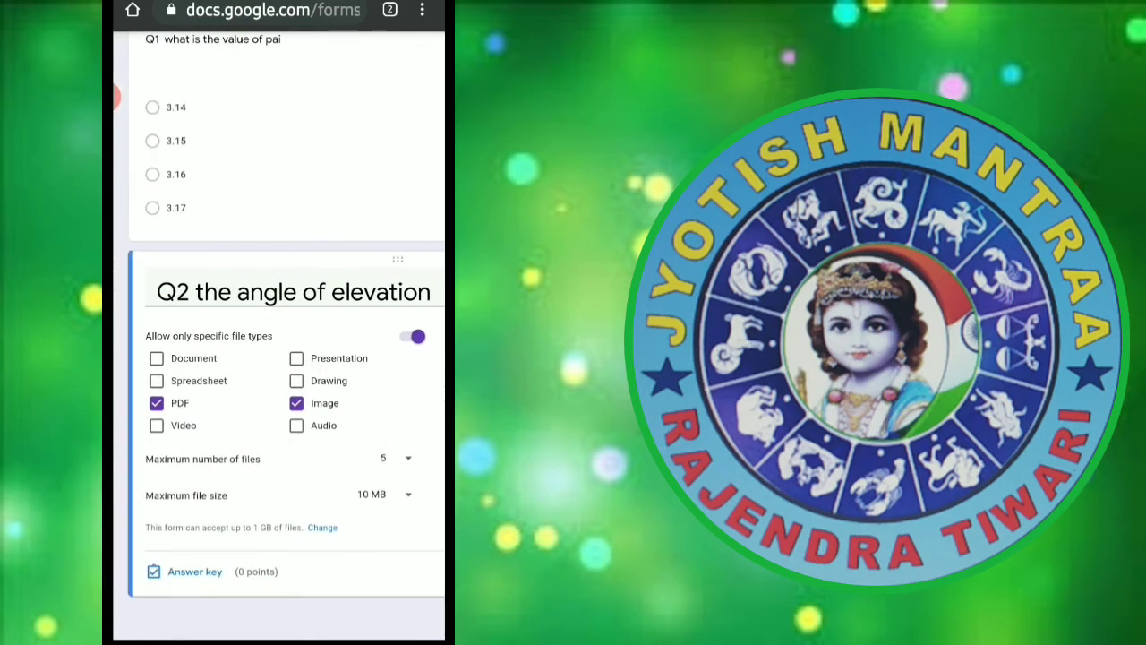
{"action": "scroll", "coordinate": [278, 336], "scroll_direction": "right", "scroll_amount": 5}
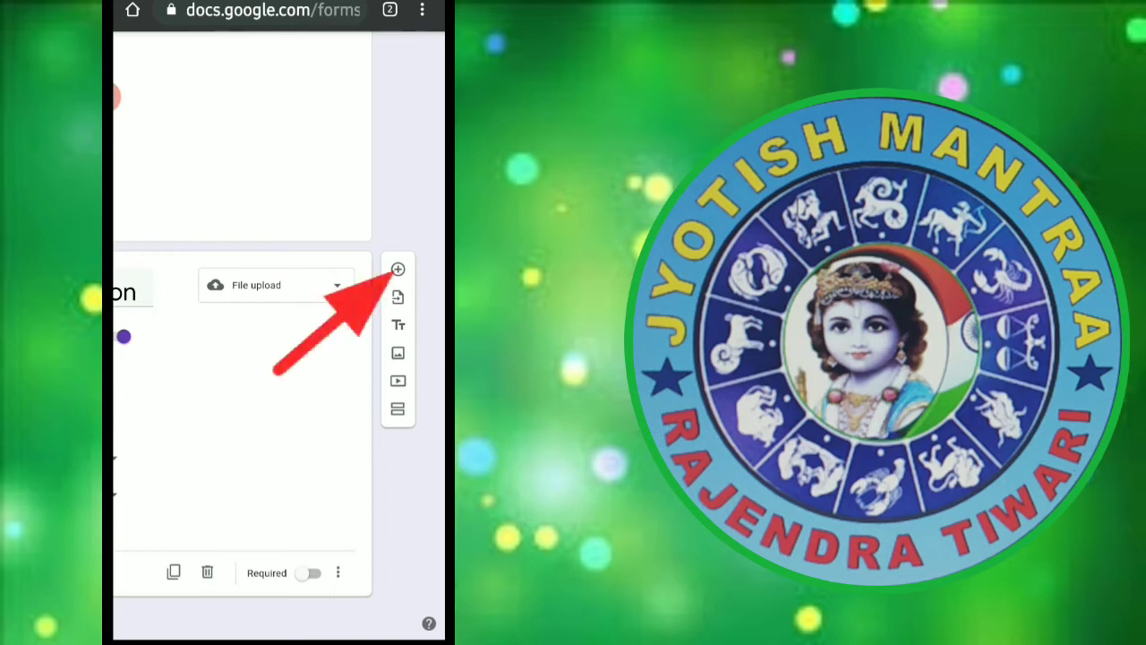
{"action": "left_click", "coordinate": [398, 370]}
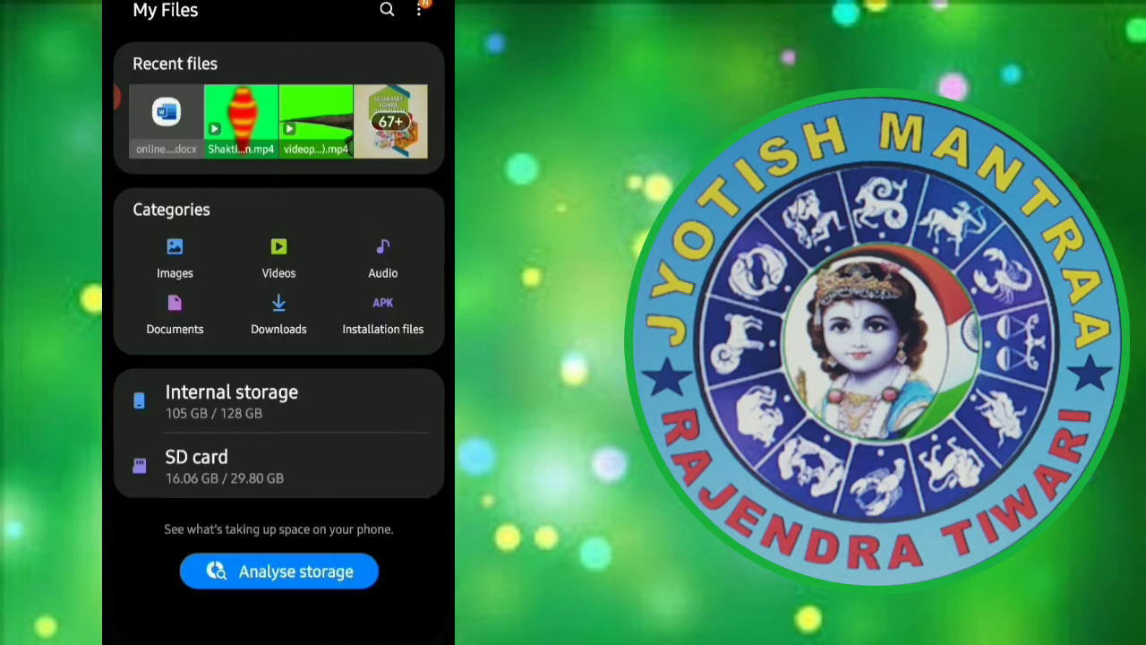
Open 'online paper set A.docx' from WhatsApp Documents and select 'Polynomial' in Q6.
{"action": "left_click", "coordinate": [174, 315]}
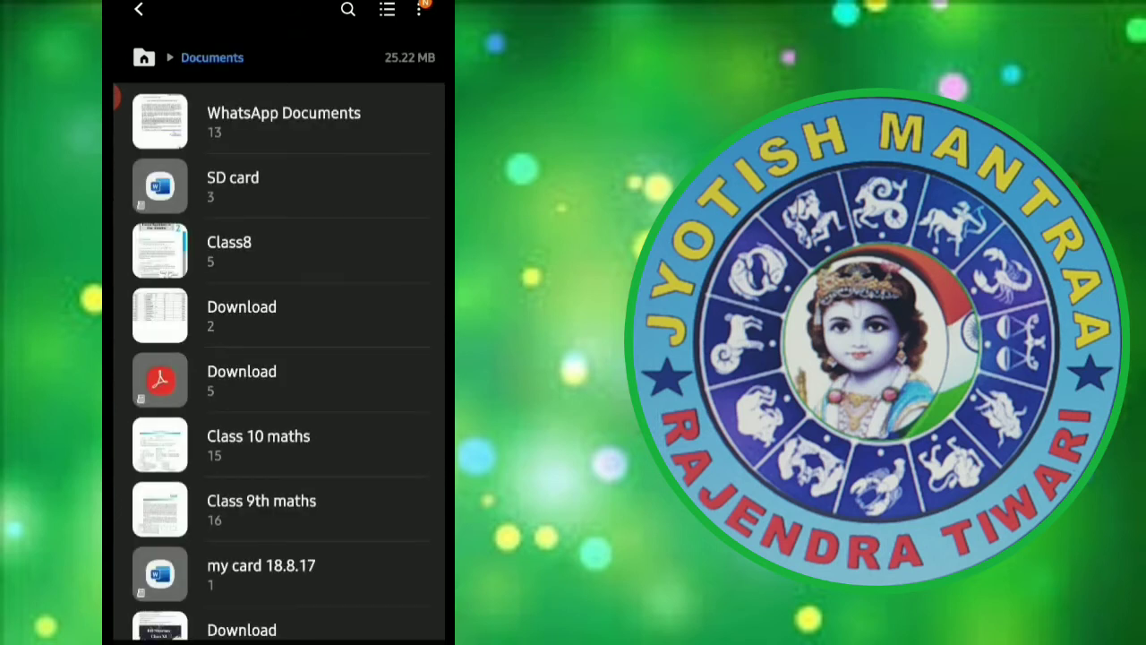
{"action": "left_click", "coordinate": [283, 119]}
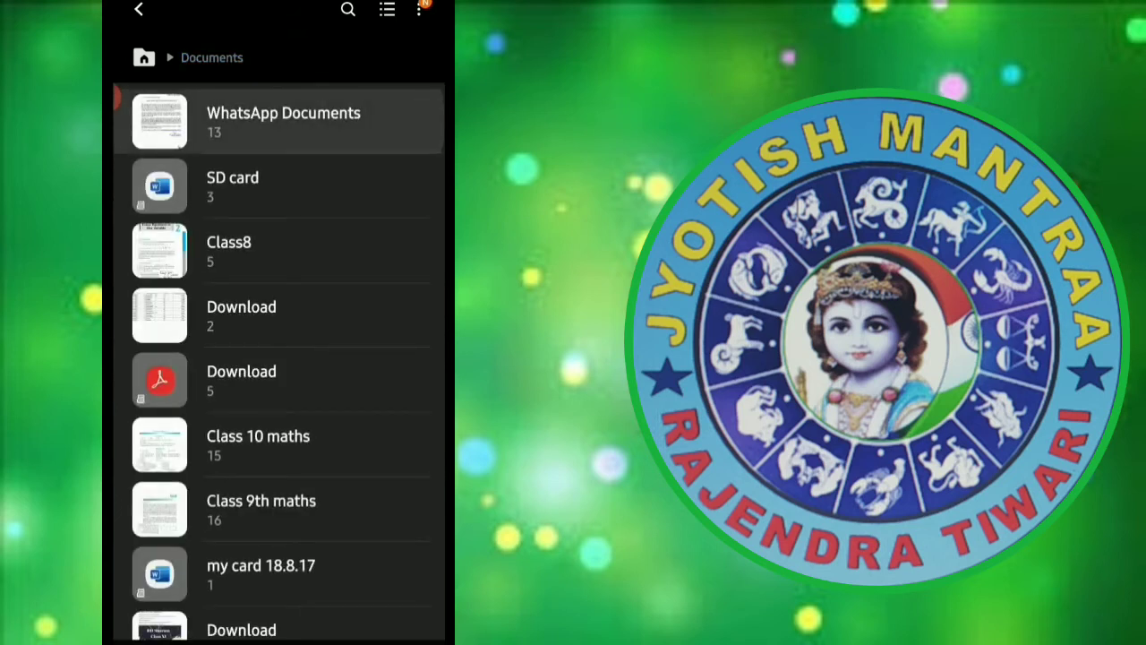
{"action": "left_click", "coordinate": [263, 362]}
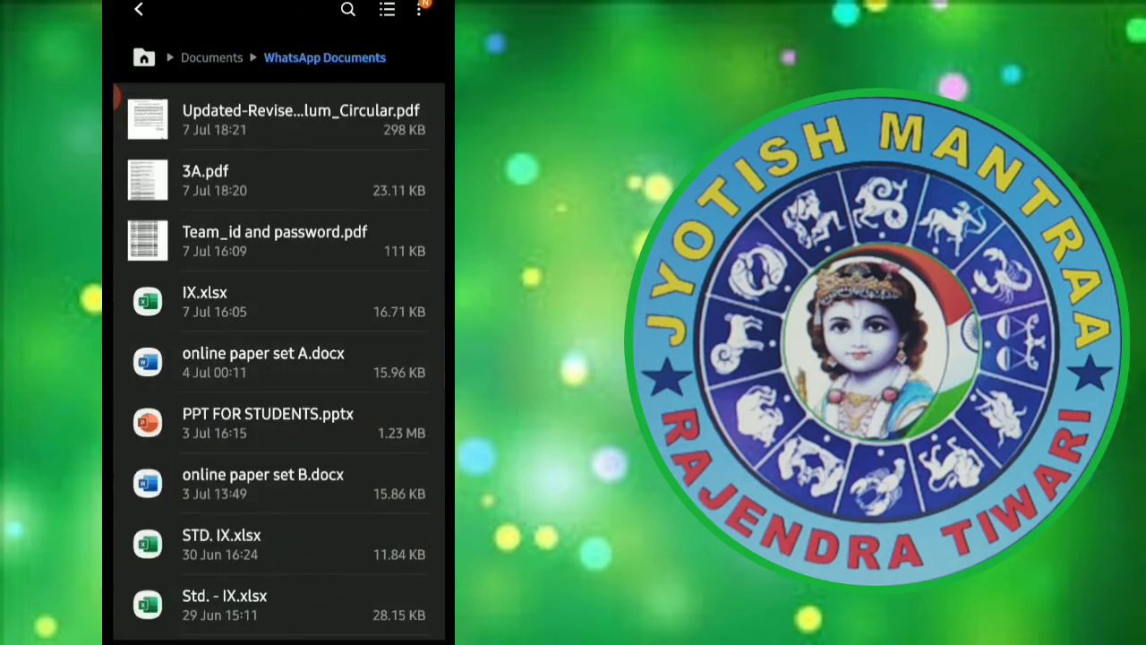
{"action": "double_click", "coordinate": [230, 443]}
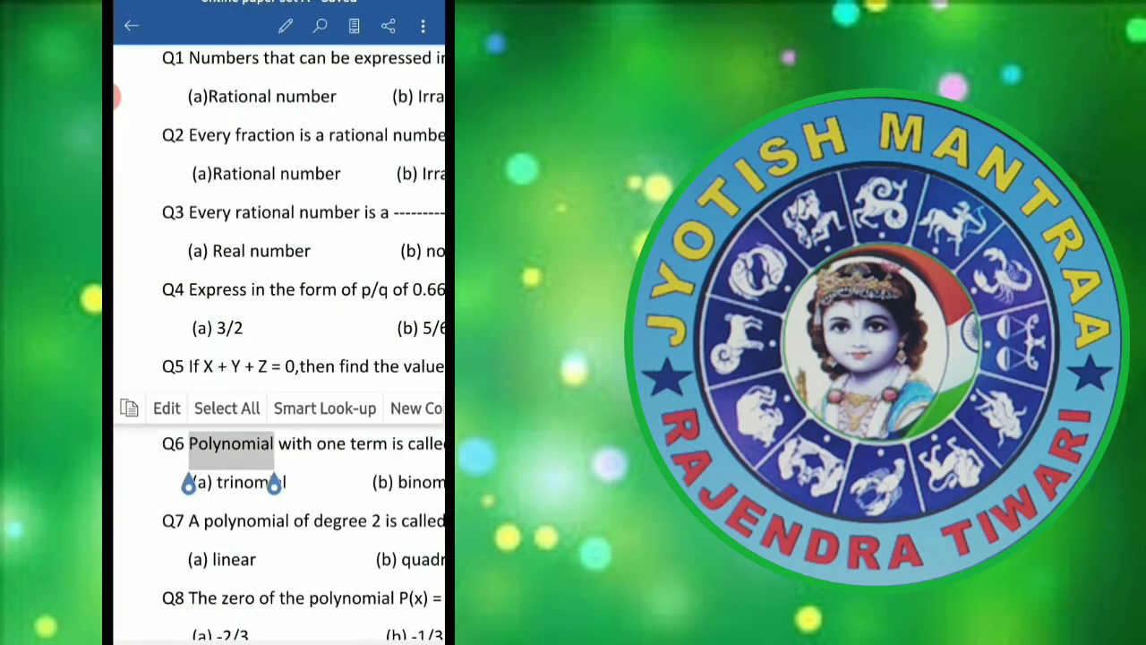
Extend the selection to the whole Q6 text and switch back to the Google Forms browser.
{"action": "left_click_drag", "start_coordinate": [274, 483], "coordinate": [442, 483]}
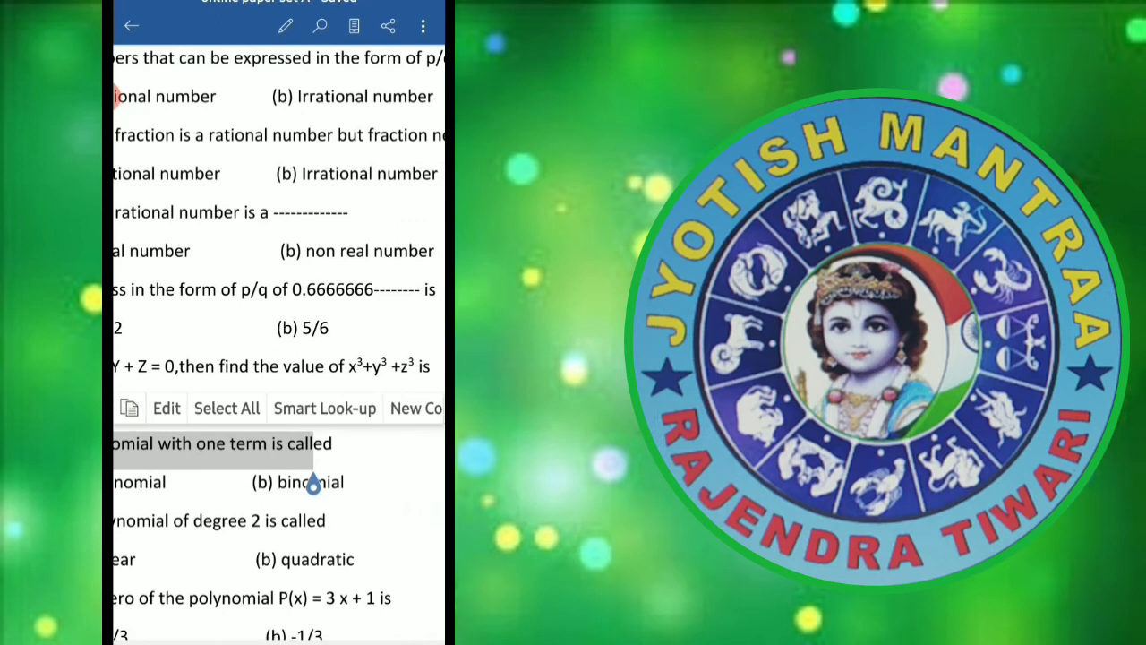
{"action": "left_click_drag", "start_coordinate": [312, 483], "coordinate": [343, 483]}
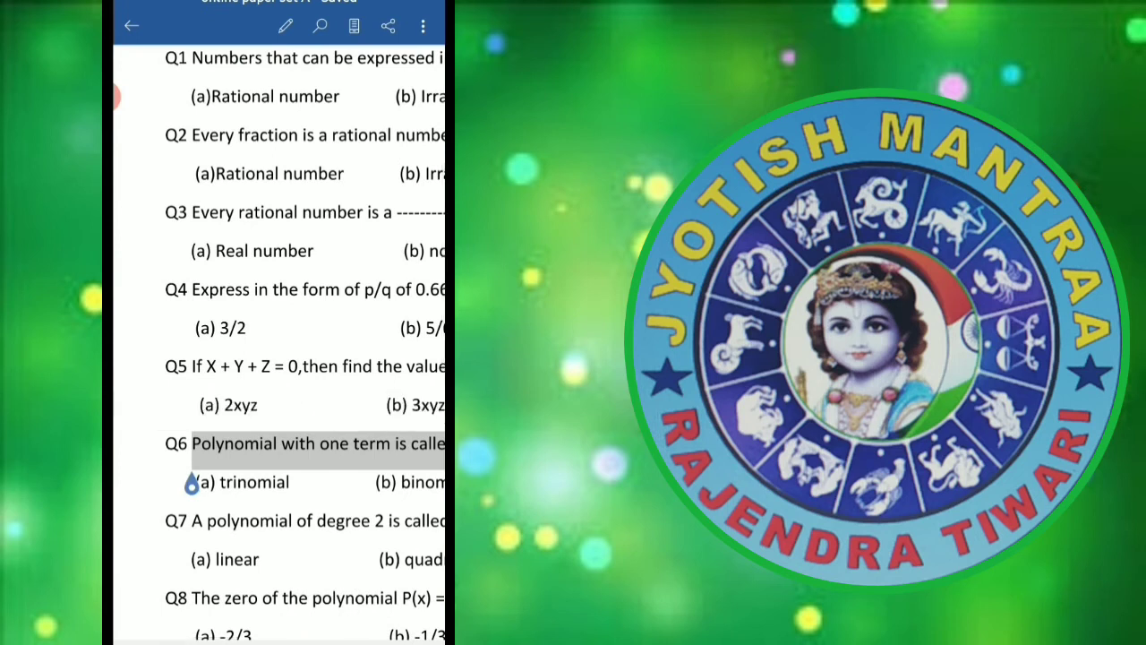
{"action": "left_click", "coordinate": [191, 641]}
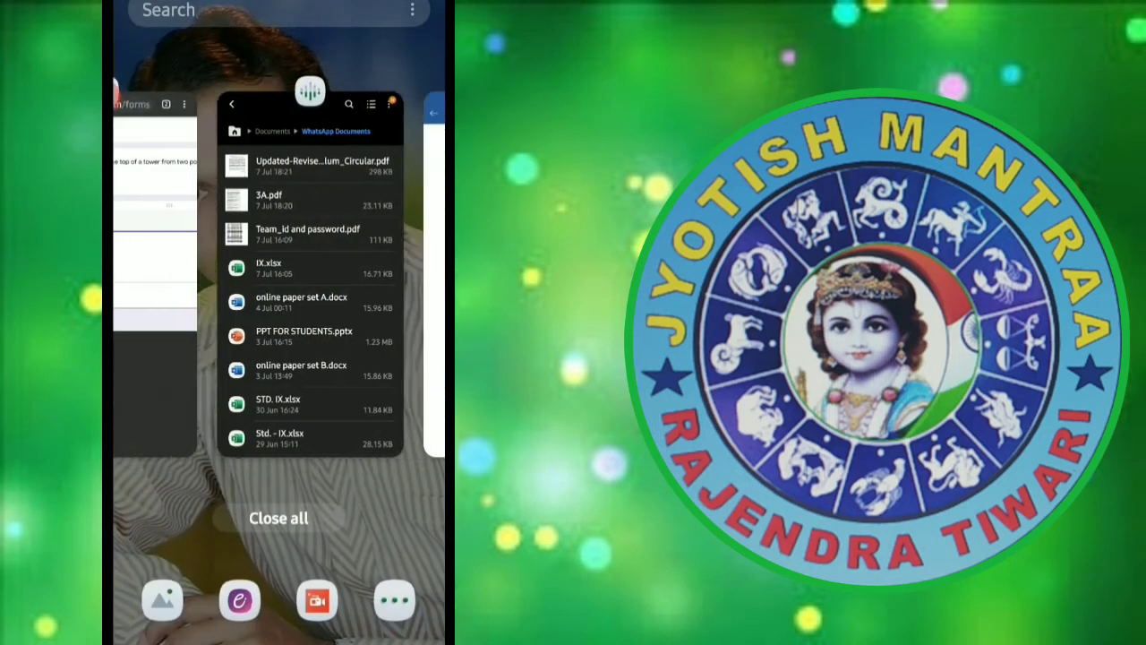
{"action": "left_click_drag", "start_coordinate": [197, 269], "coordinate": [403, 268]}
Paste 'Polynomial with one term is called' into the new question and make it Short answer.
{"action": "left_click", "coordinate": [279, 224]}
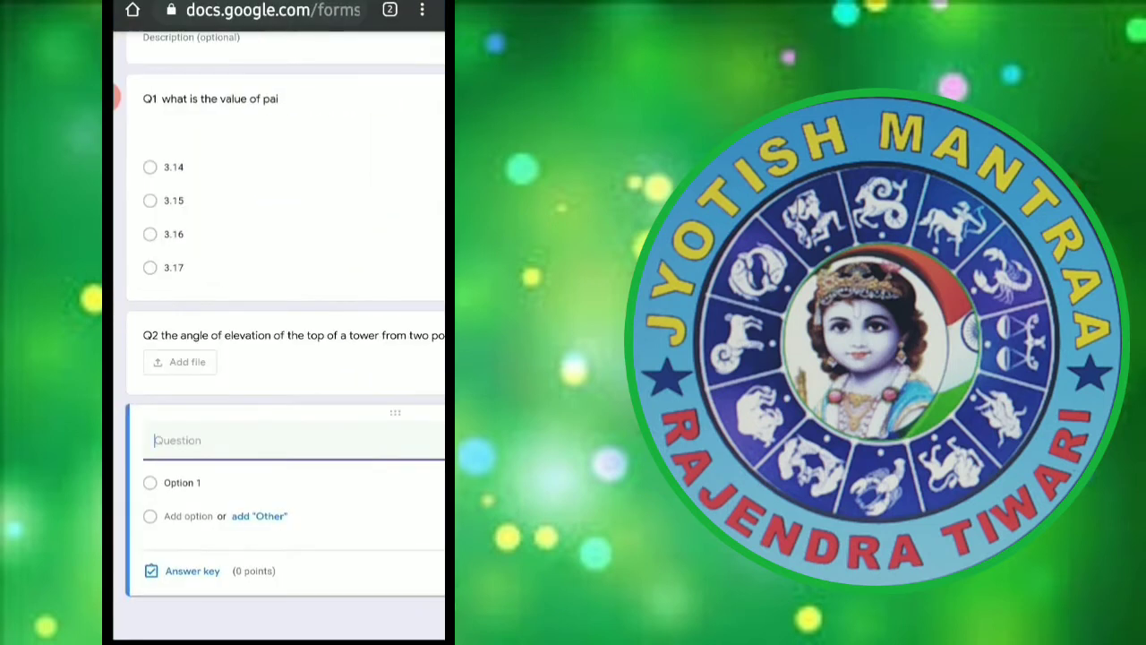
{"action": "left_click", "coordinate": [156, 440]}
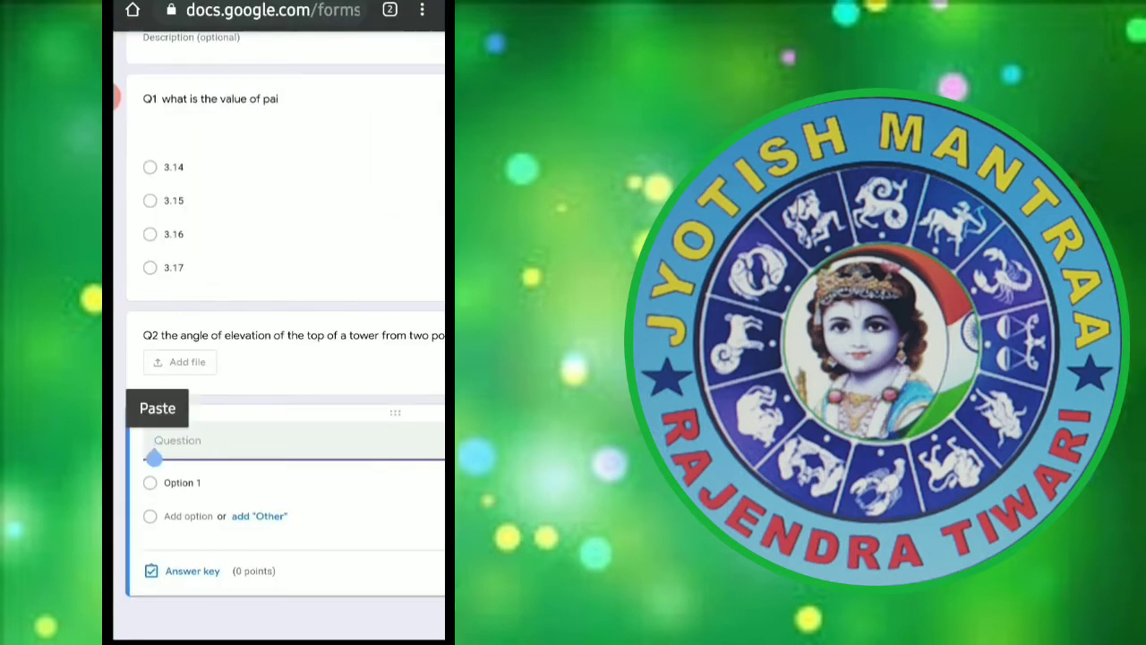
{"action": "left_click", "coordinate": [158, 408]}
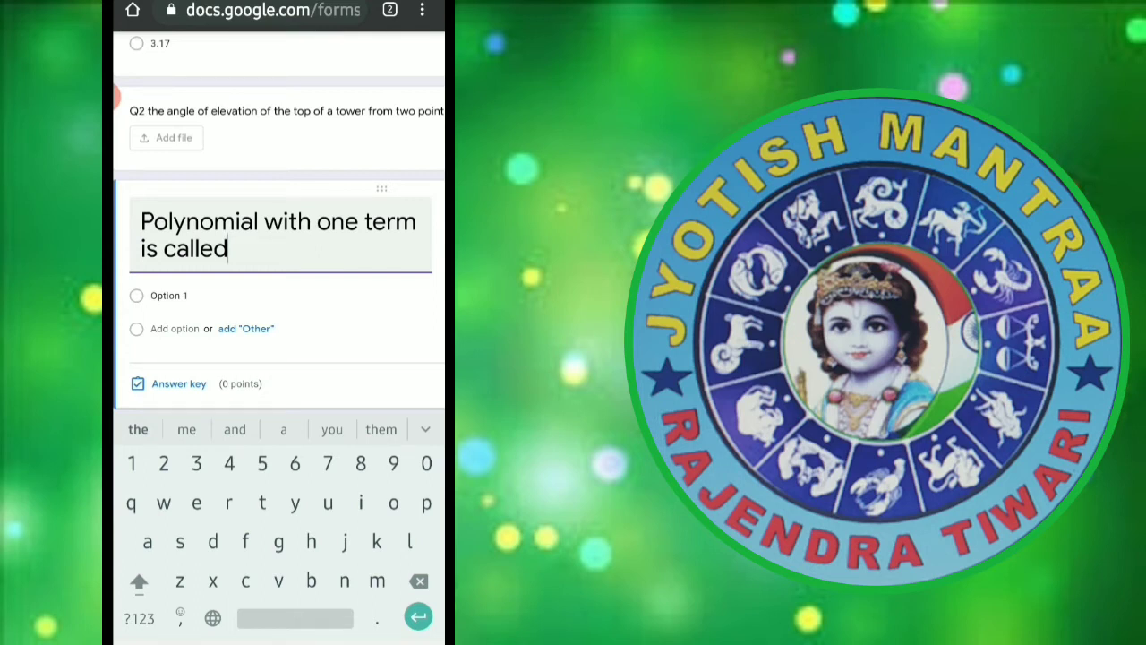
{"action": "scroll", "coordinate": [279, 224], "scroll_direction": "right", "scroll_amount": 3}
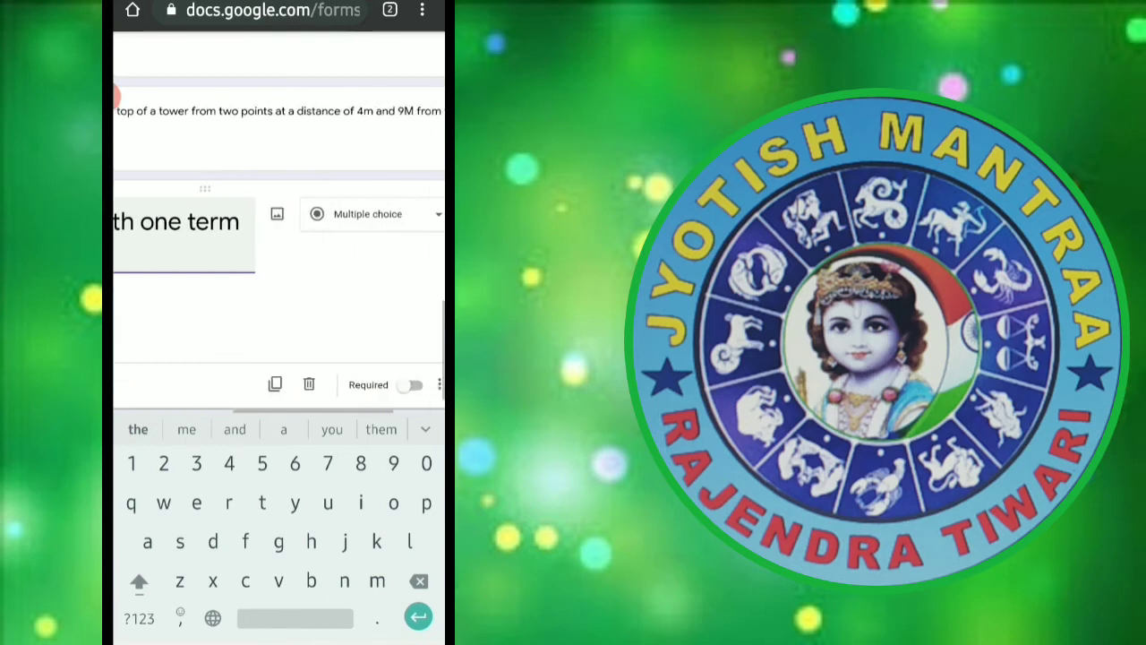
{"action": "scroll", "coordinate": [280, 223], "scroll_direction": "left", "scroll_amount": 3}
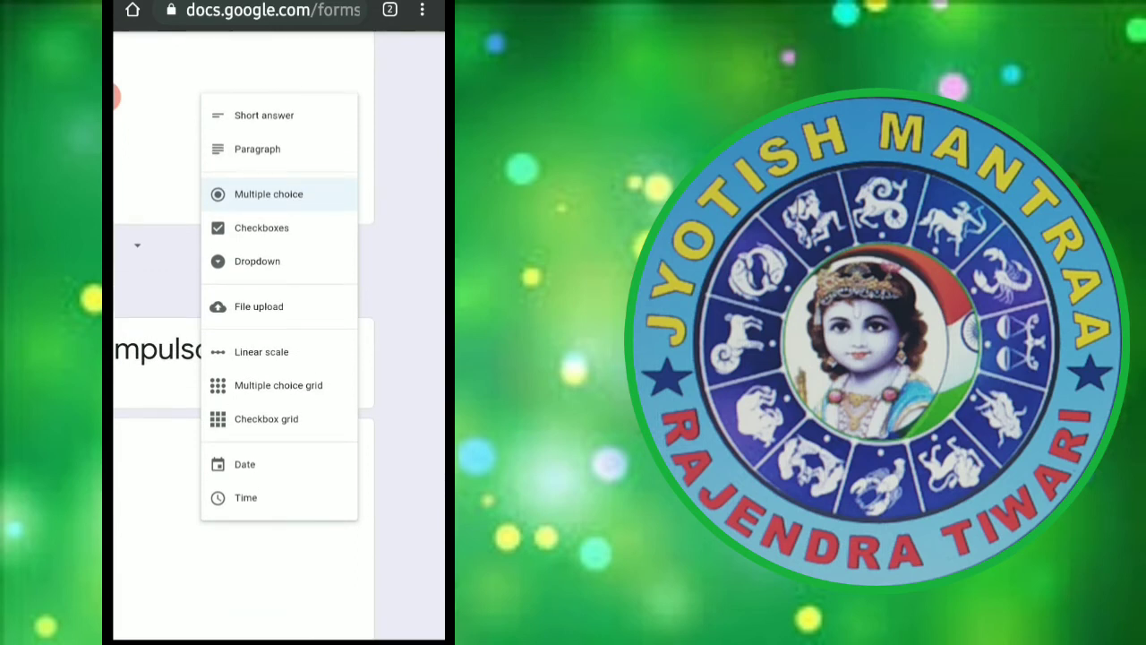
{"action": "left_click", "coordinate": [264, 114]}
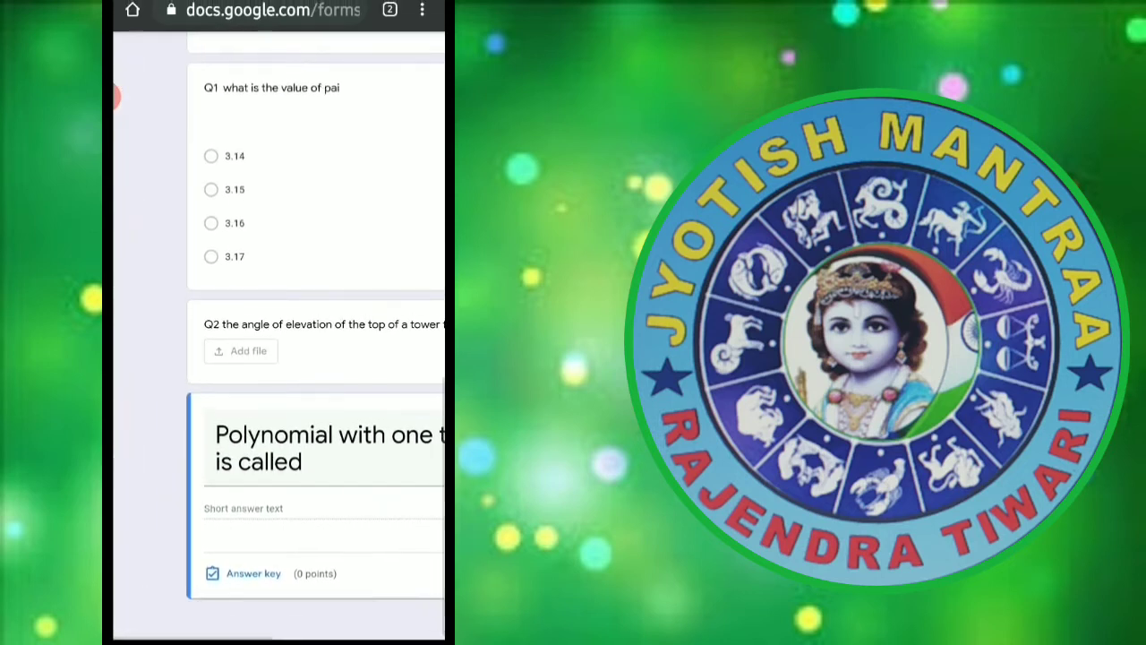
{"action": "scroll", "coordinate": [279, 358], "scroll_direction": "right", "scroll_amount": 2}
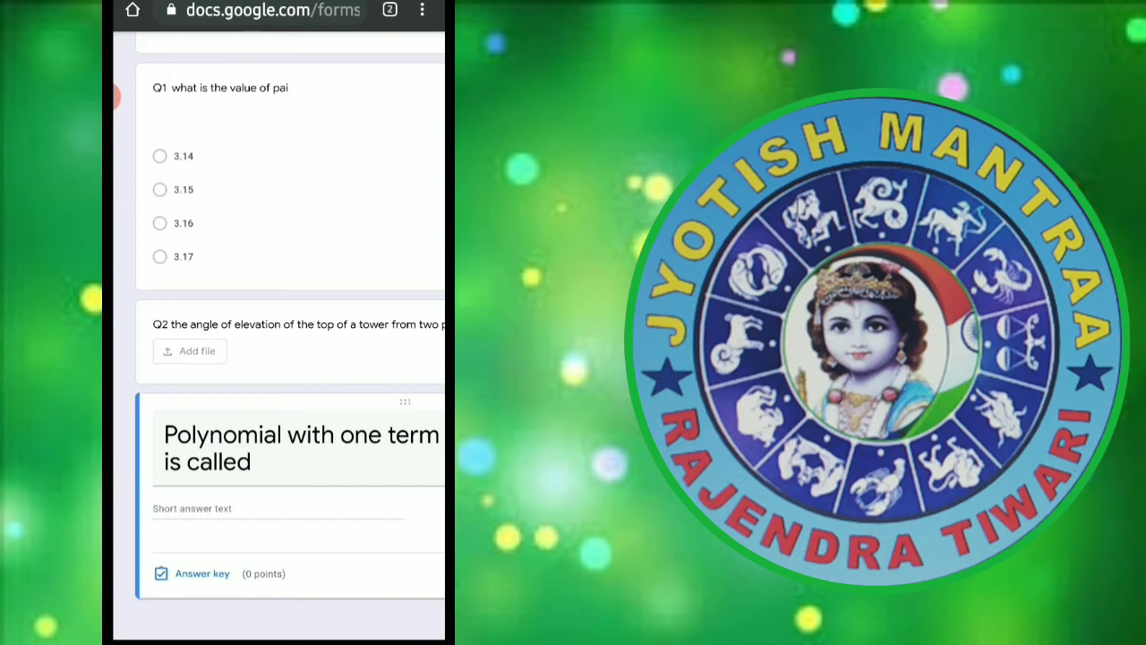
Set the answer key to 1 point, correct answer 'Monomials', all other answers incorrect.
{"action": "left_click", "coordinate": [263, 573]}
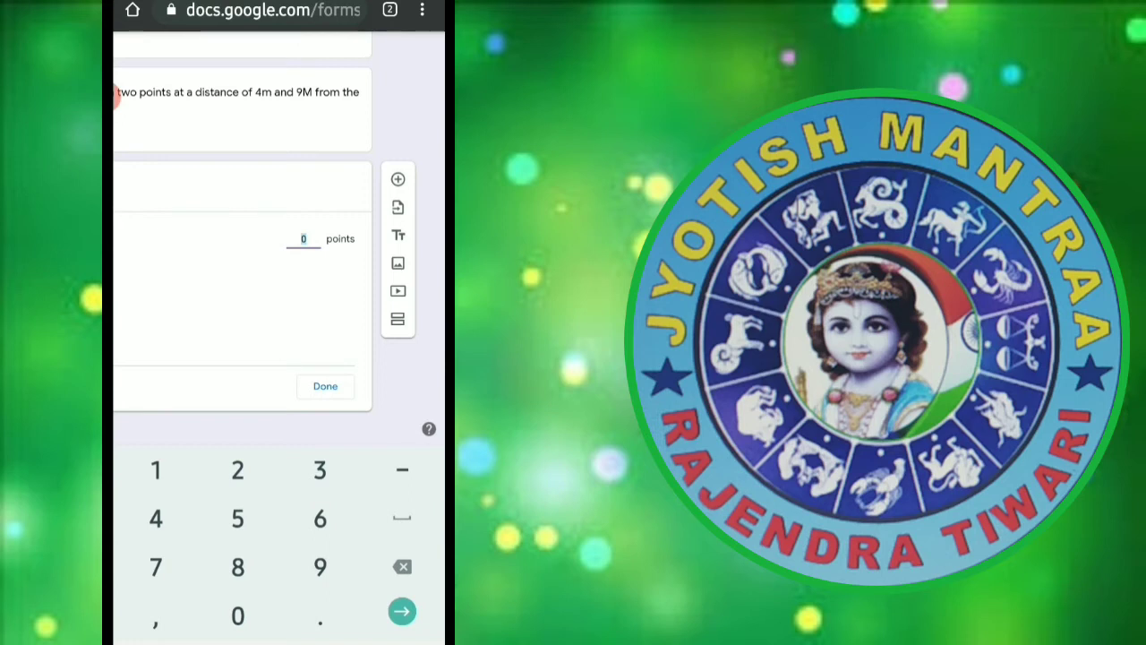
{"action": "type", "text": "1"}
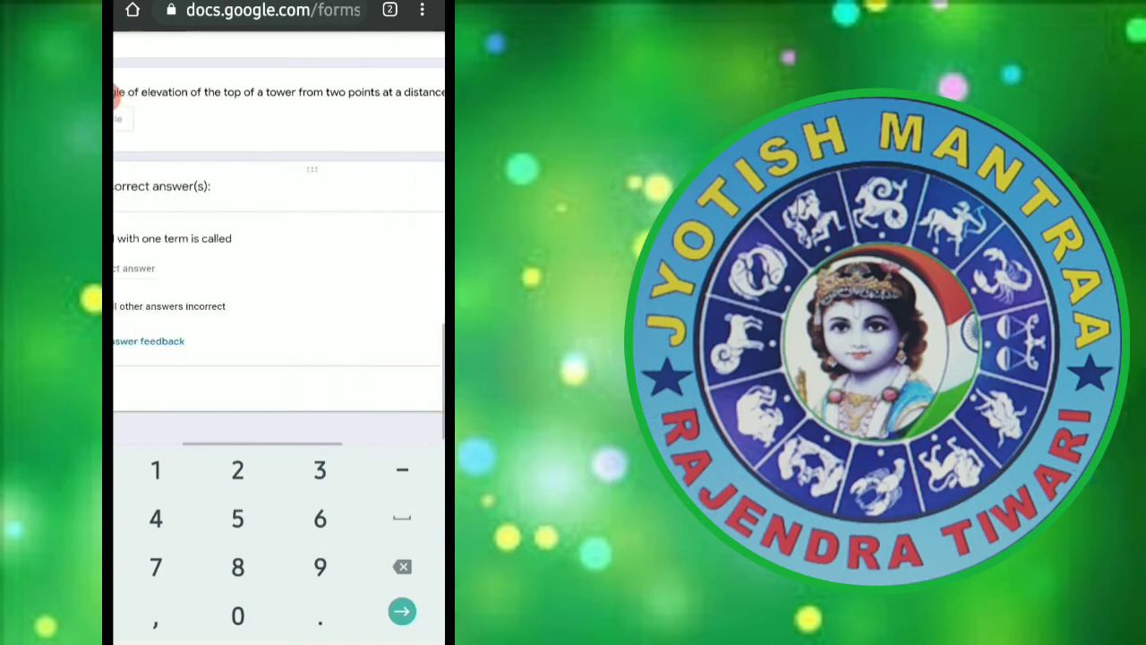
{"action": "scroll", "coordinate": [279, 238], "scroll_direction": "left", "scroll_amount": 2}
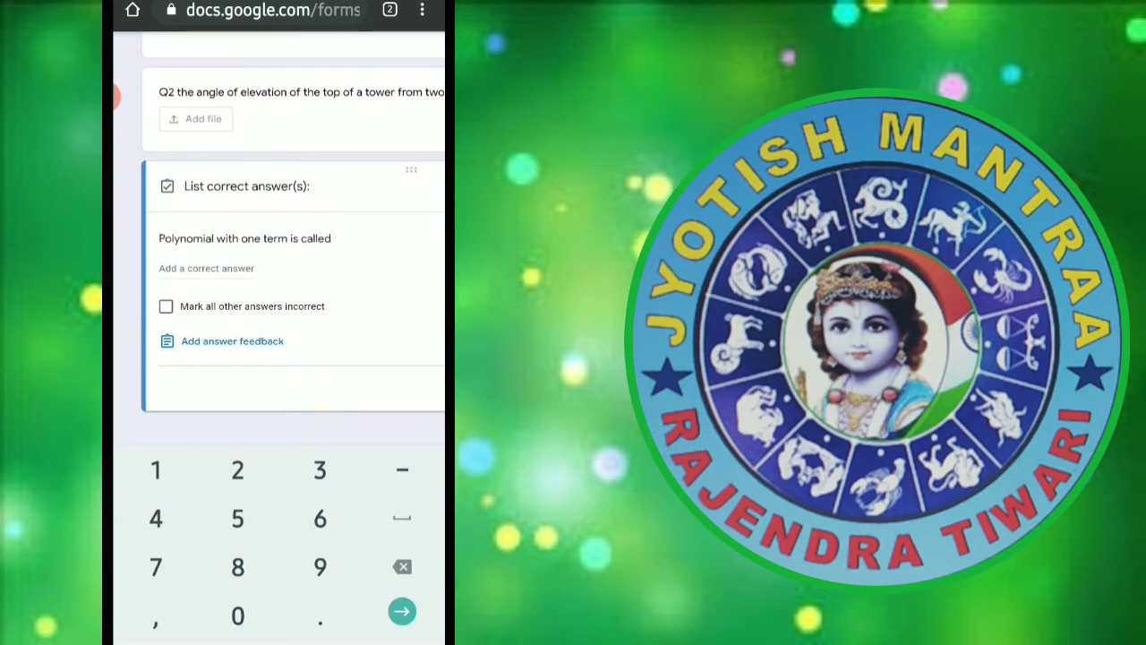
{"action": "key", "text": "Return"}
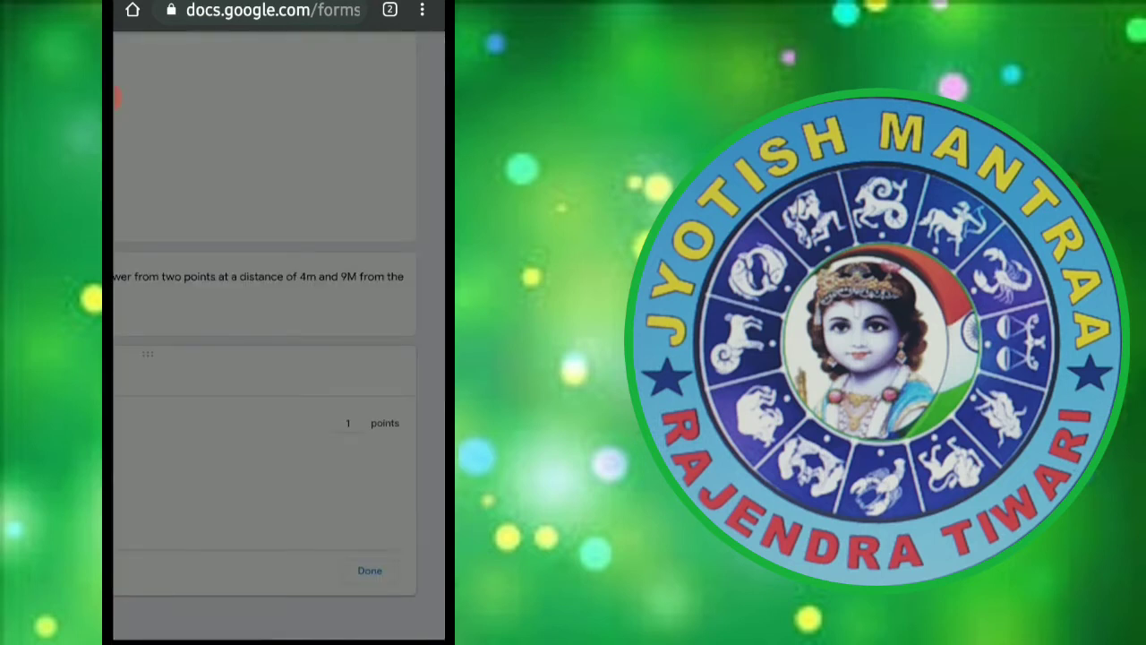
{"action": "left_click", "coordinate": [215, 535]}
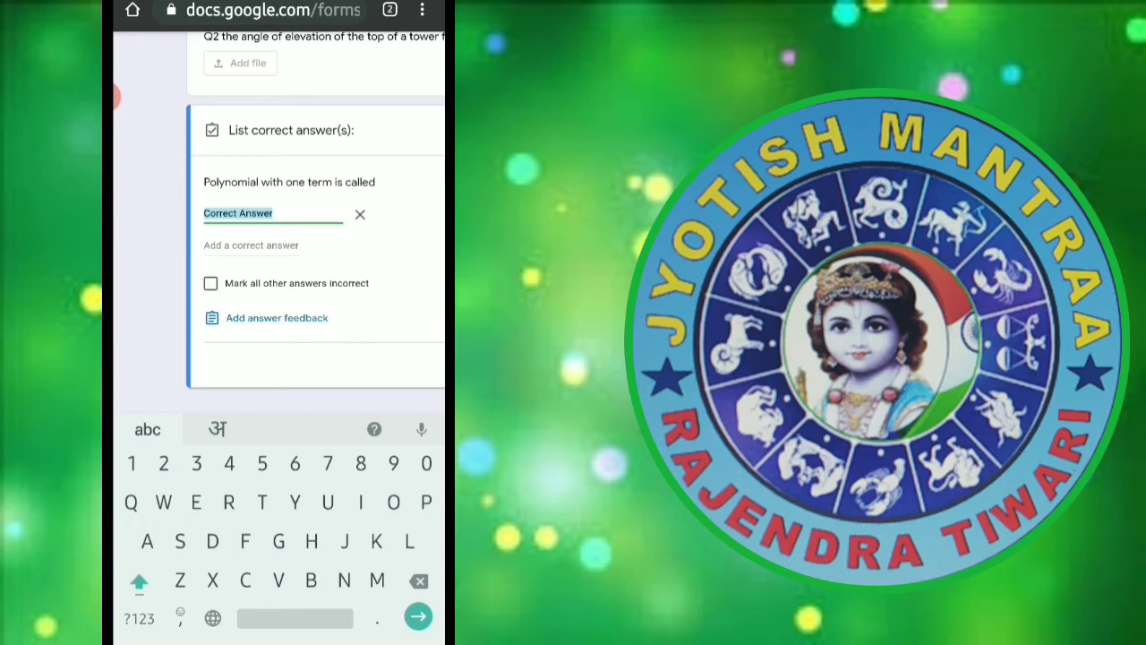
{"action": "type", "text": "M"}
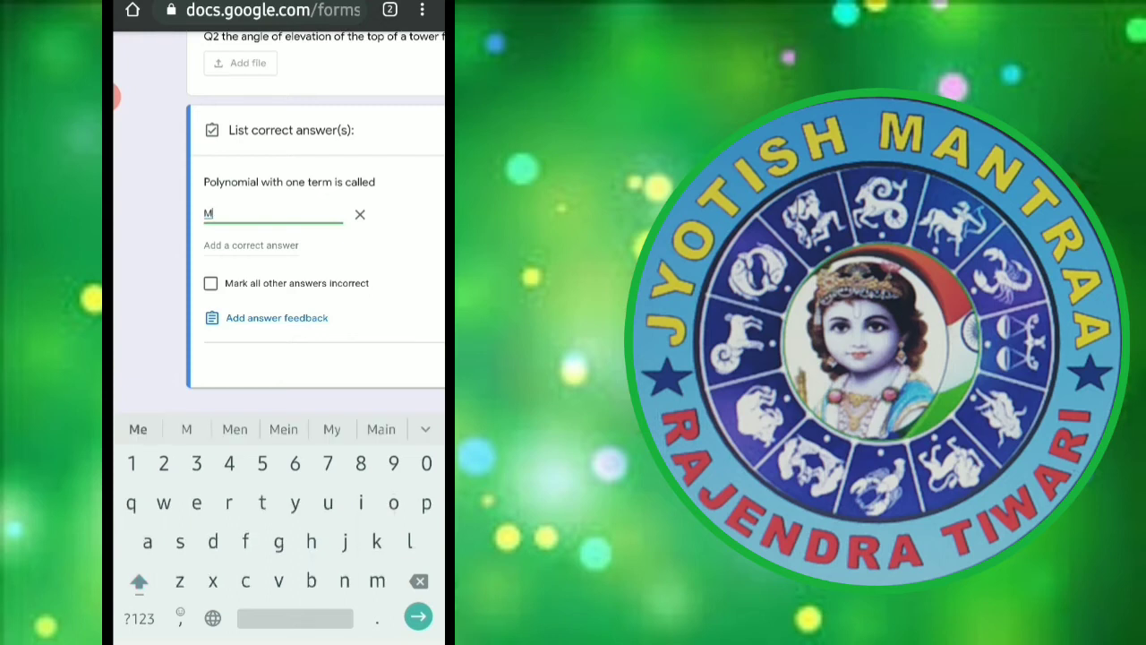
{"action": "type", "text": "onomials"}
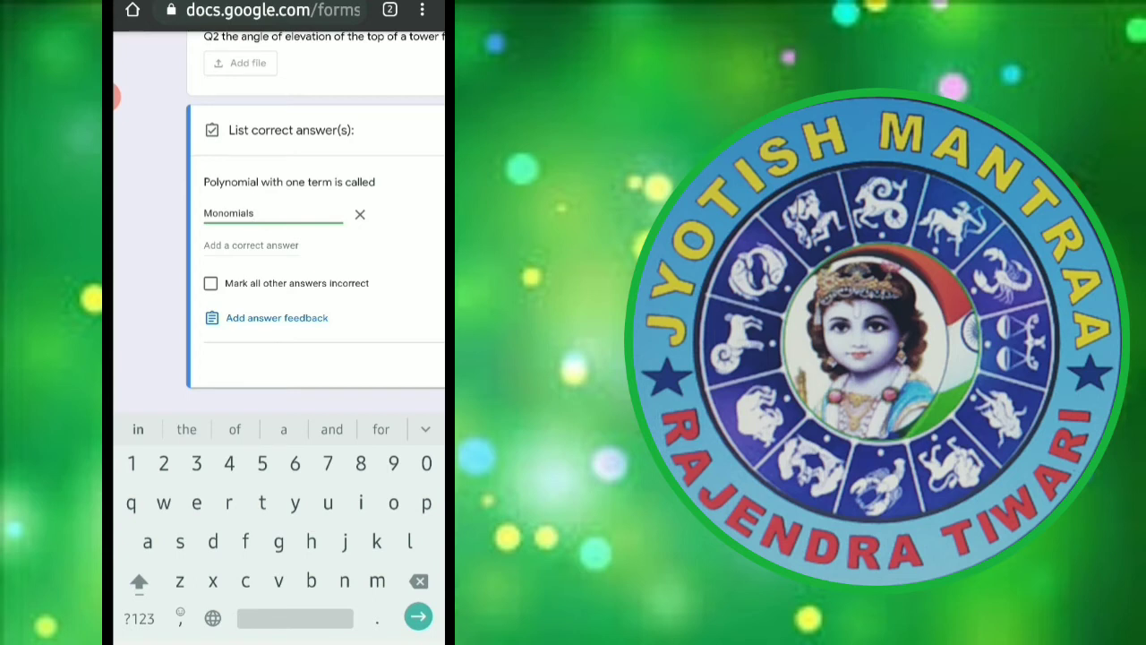
{"action": "left_click", "coordinate": [210, 283]}
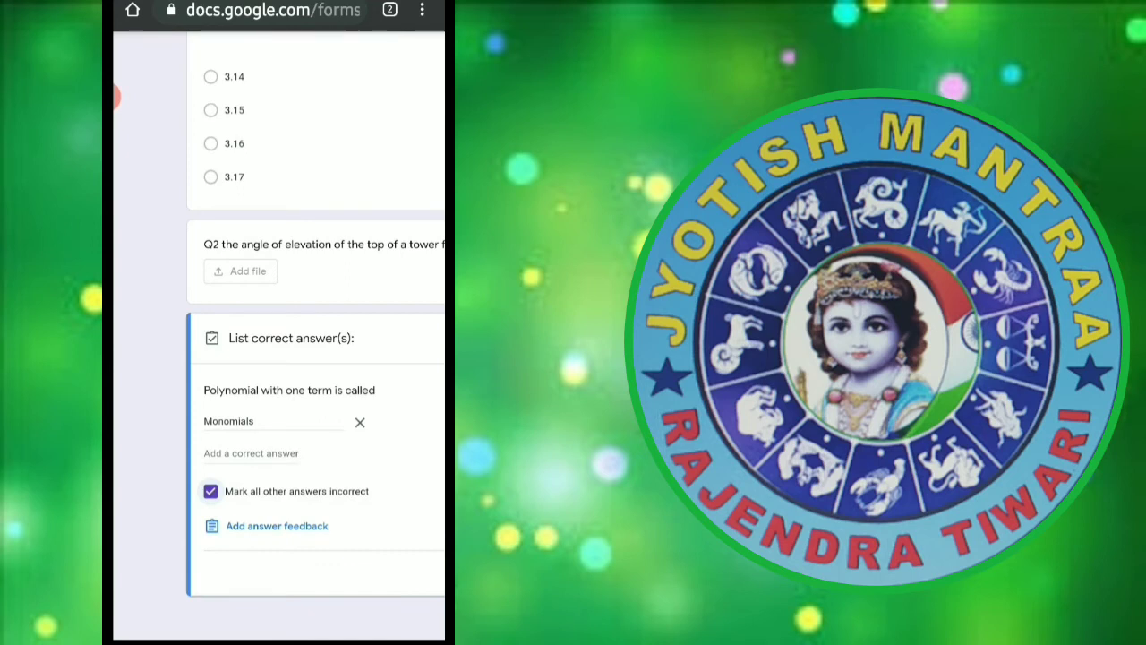
{"action": "scroll", "coordinate": [277, 358], "scroll_direction": "right", "scroll_amount": 5}
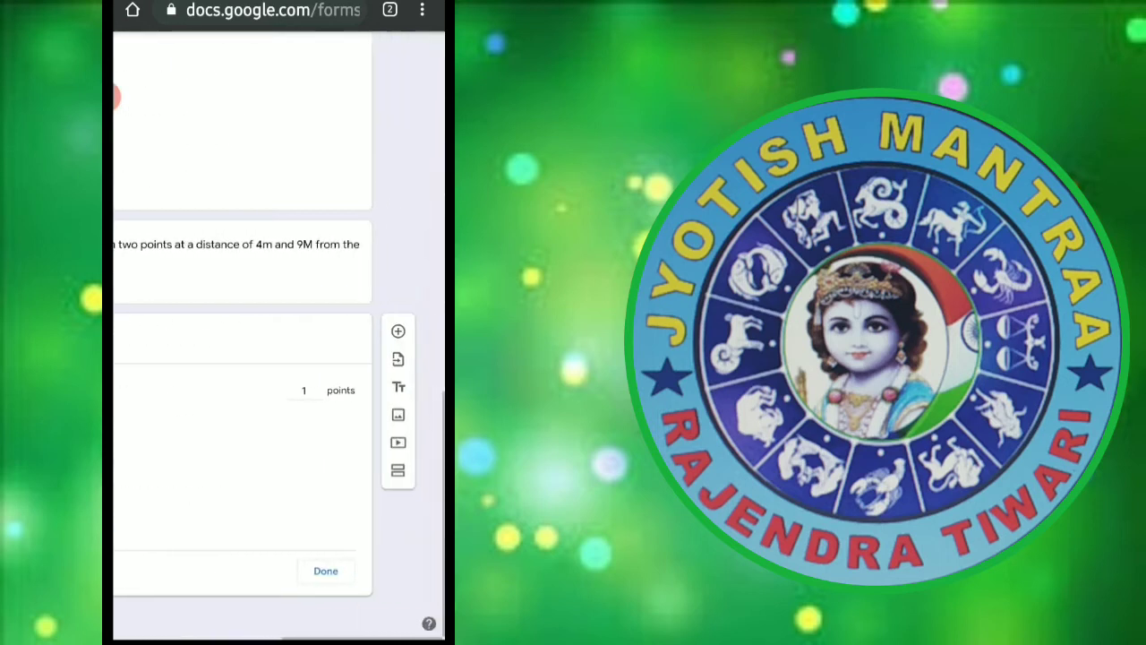
Add a blank multiple-choice question with Option 1 below the polynomial question.
{"action": "left_click", "coordinate": [224, 338]}
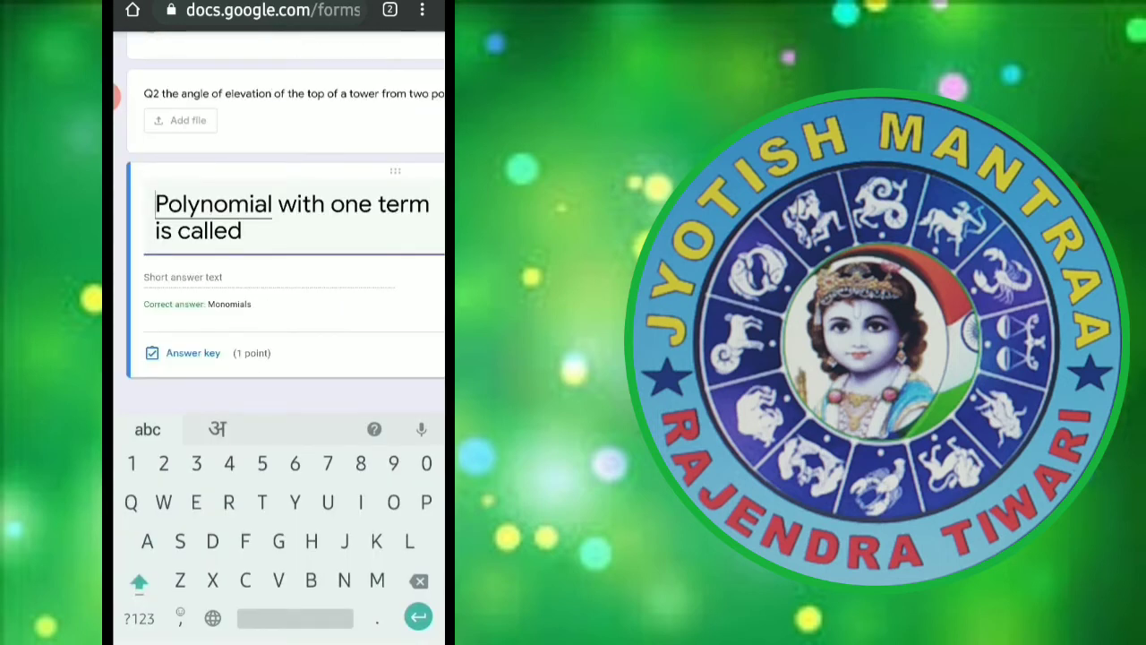
{"action": "scroll", "coordinate": [278, 268], "scroll_direction": "right", "scroll_amount": 3}
{"action": "scroll", "coordinate": [278, 269], "scroll_direction": "right", "scroll_amount": 2}
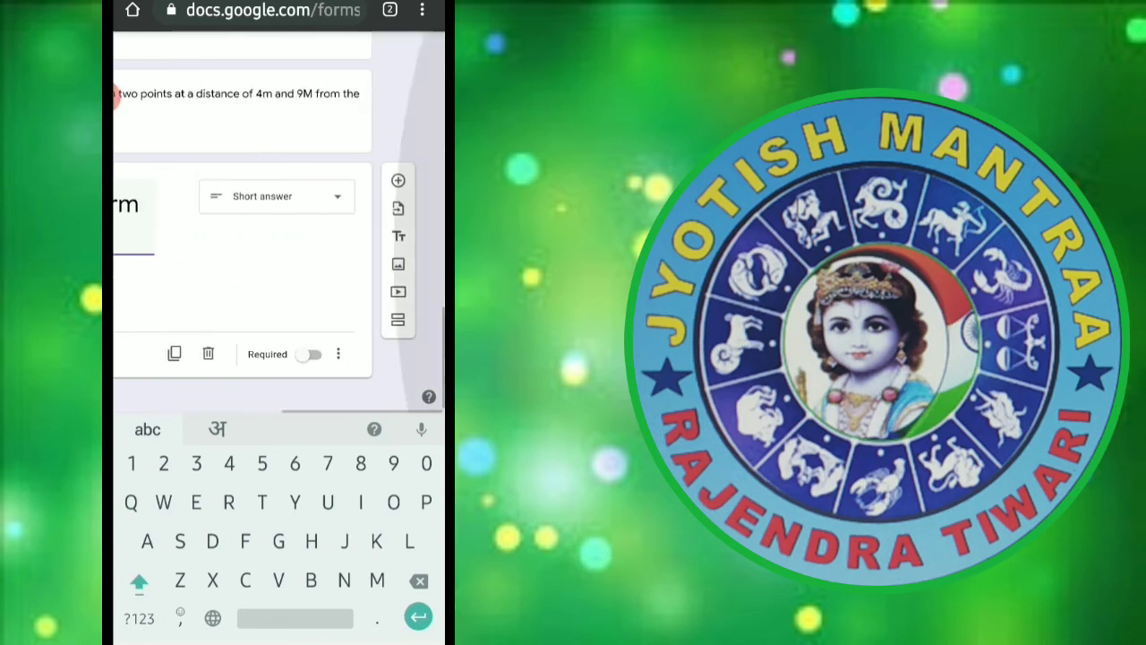
{"action": "key", "text": "Escape"}
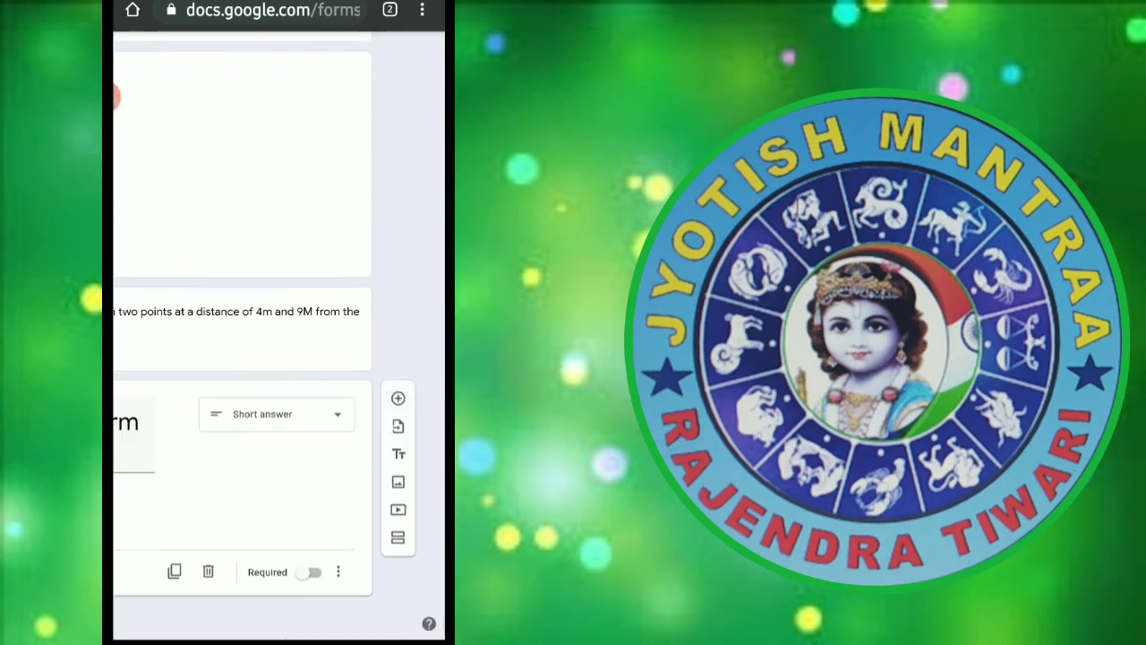
{"action": "left_click", "coordinate": [398, 398]}
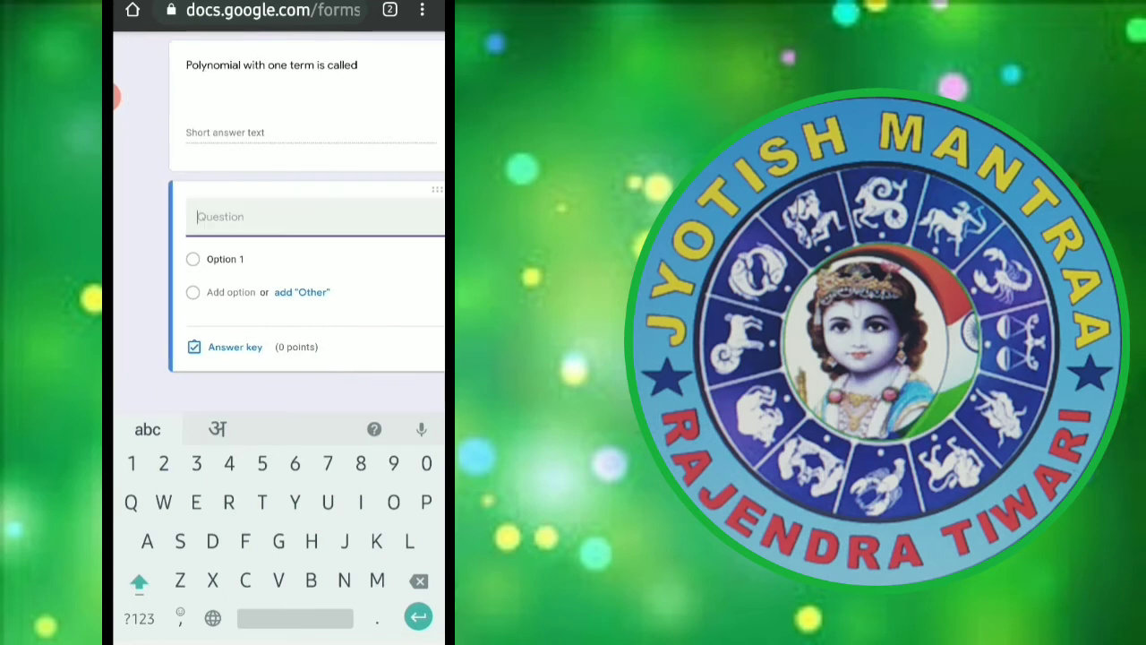
Title the new question 'Q4' and open the phone's Files picker to insert an image.
{"action": "type", "text": "Q4"}
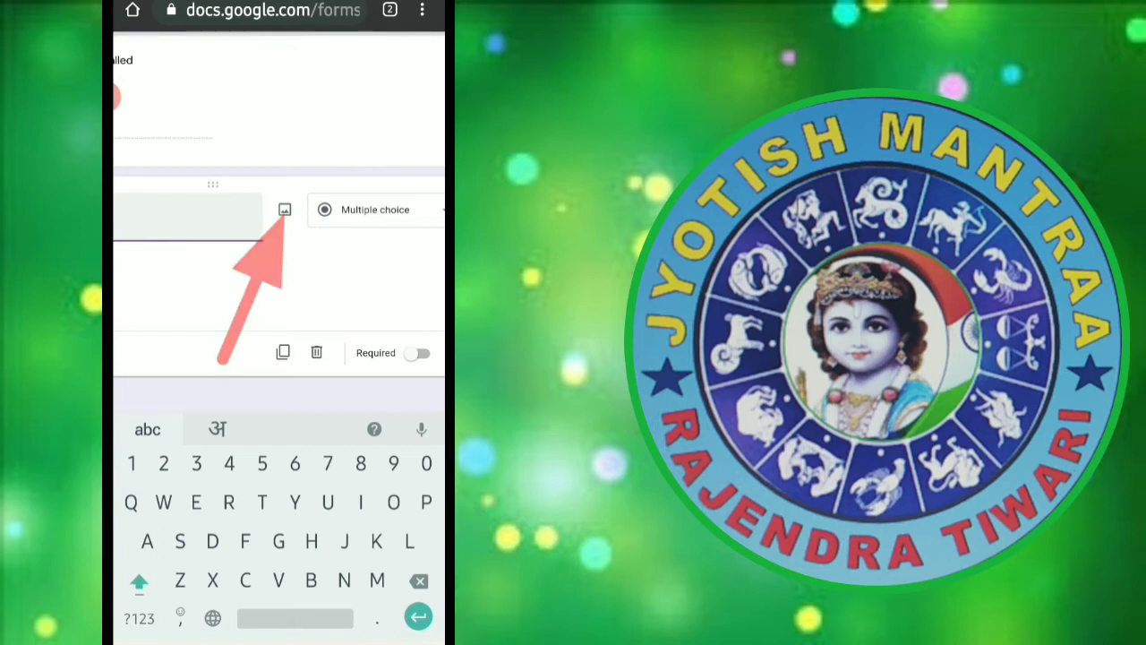
{"action": "left_click", "coordinate": [284, 209]}
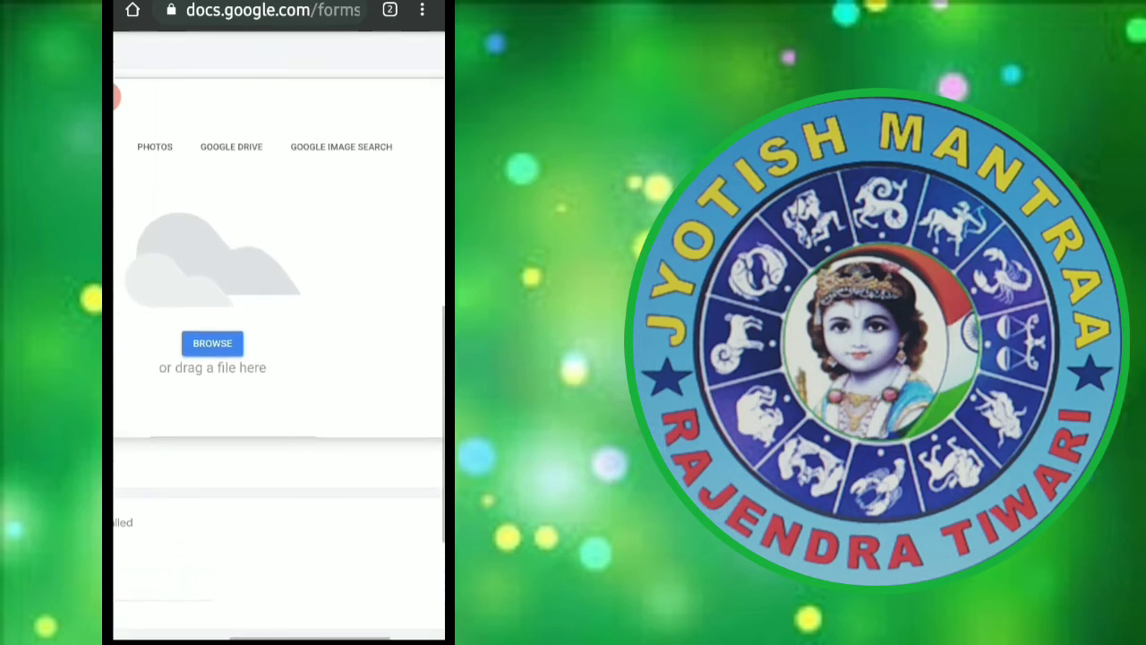
{"action": "left_click", "coordinate": [212, 343]}
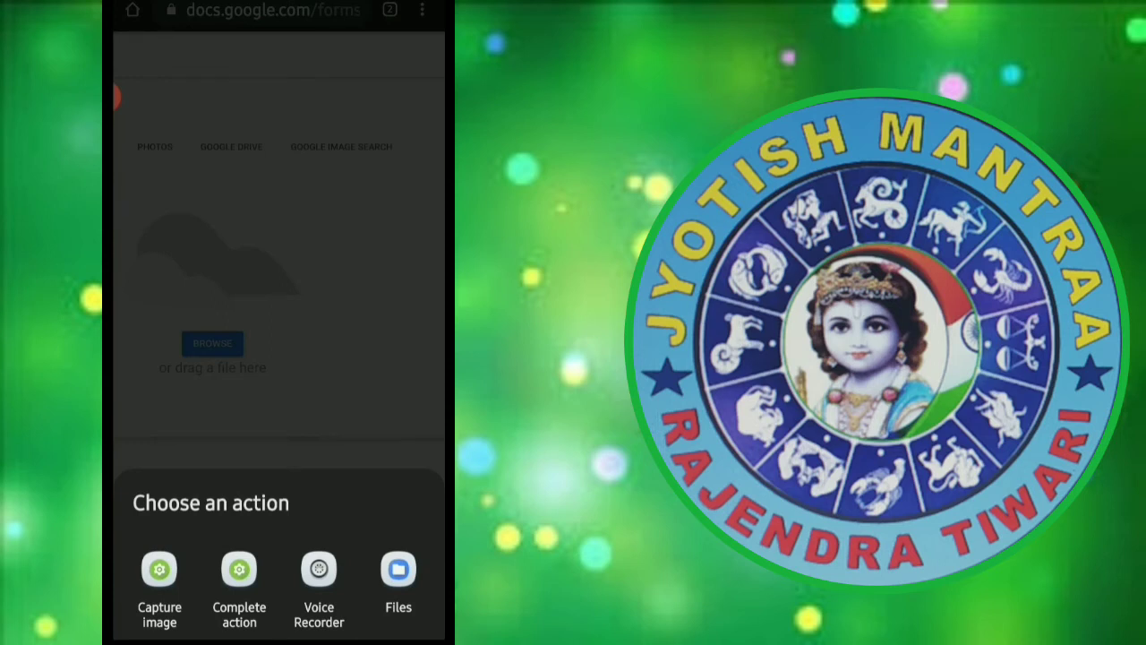
{"action": "left_click", "coordinate": [399, 577]}
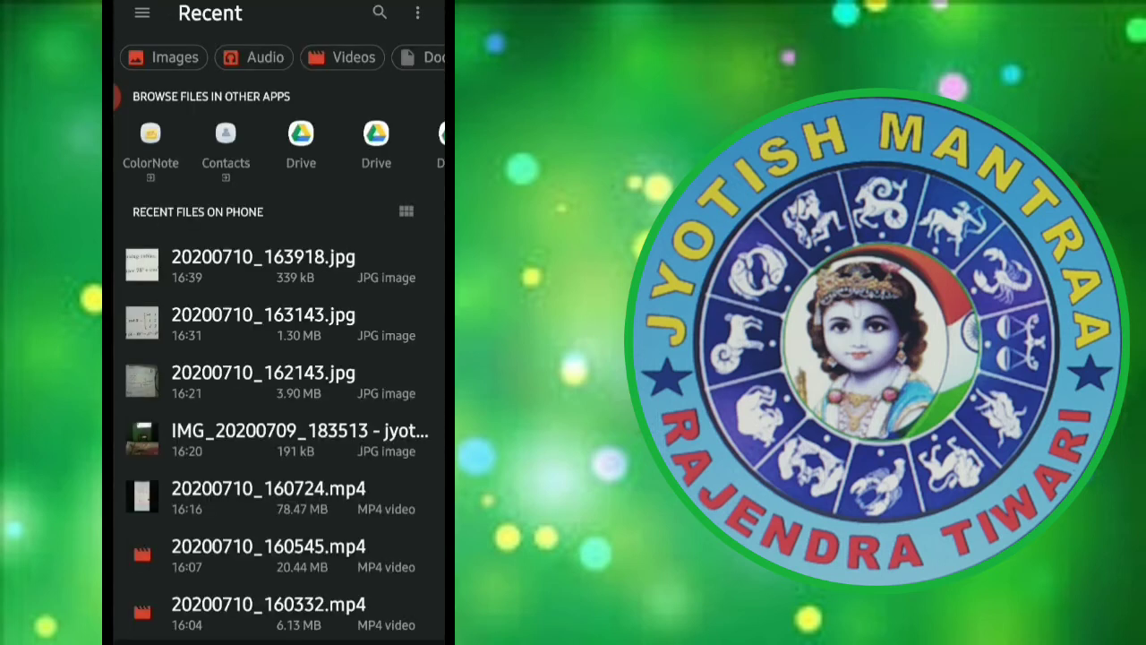
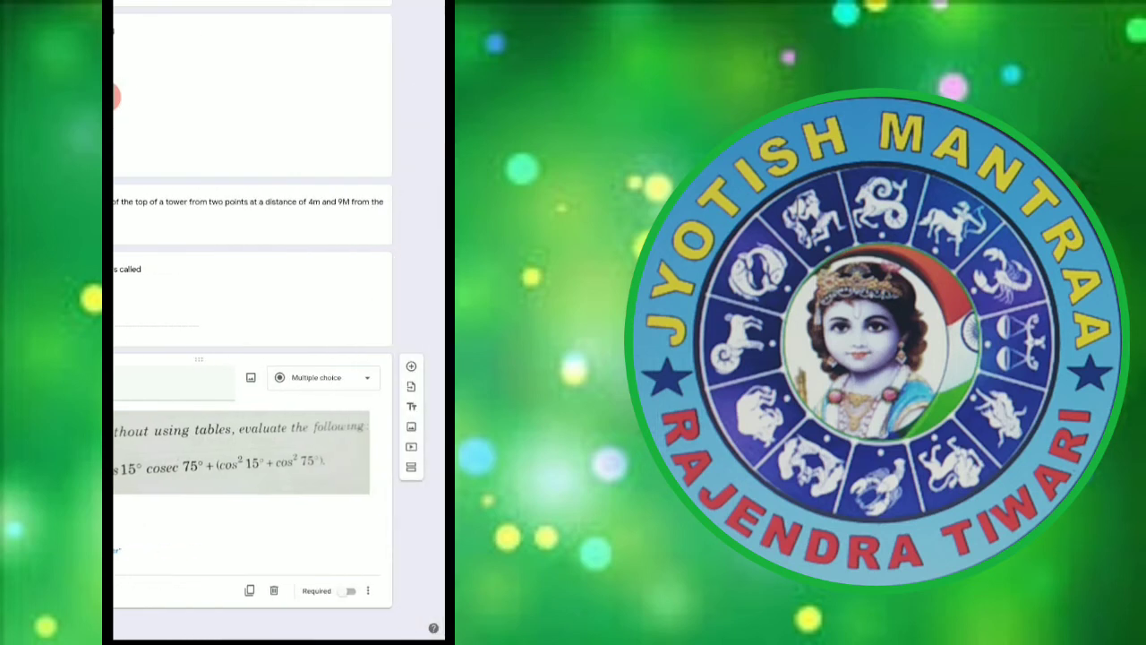
Make Q4 a file-upload question that accepts only PDF and Image files.
{"action": "left_click", "coordinate": [323, 377]}
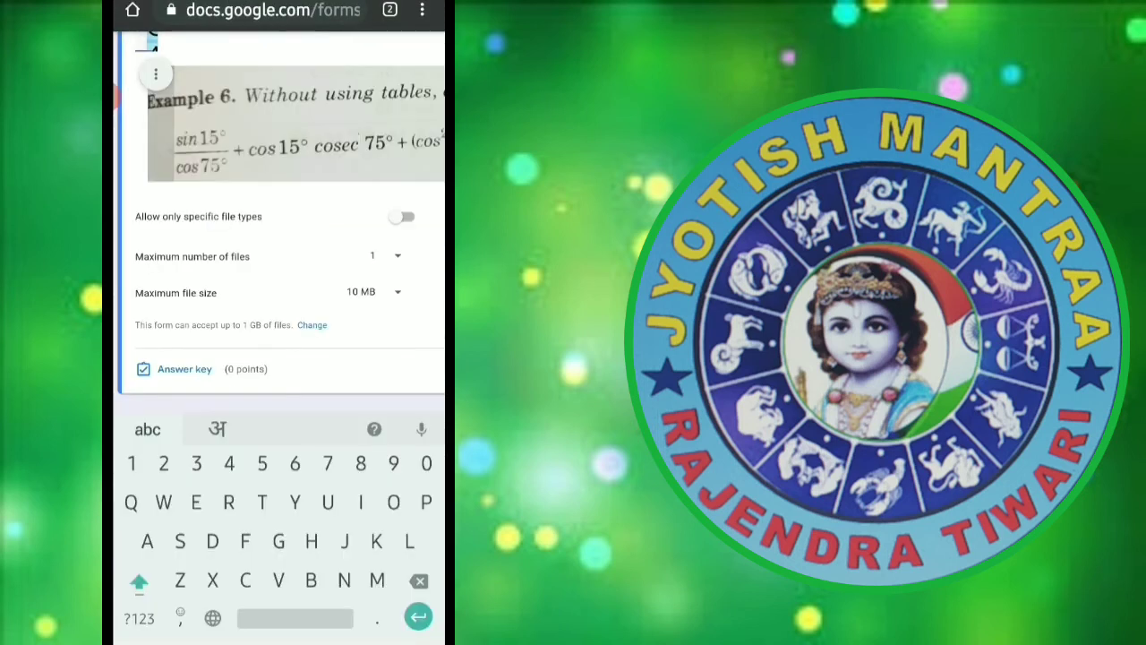
{"action": "left_click", "coordinate": [401, 216]}
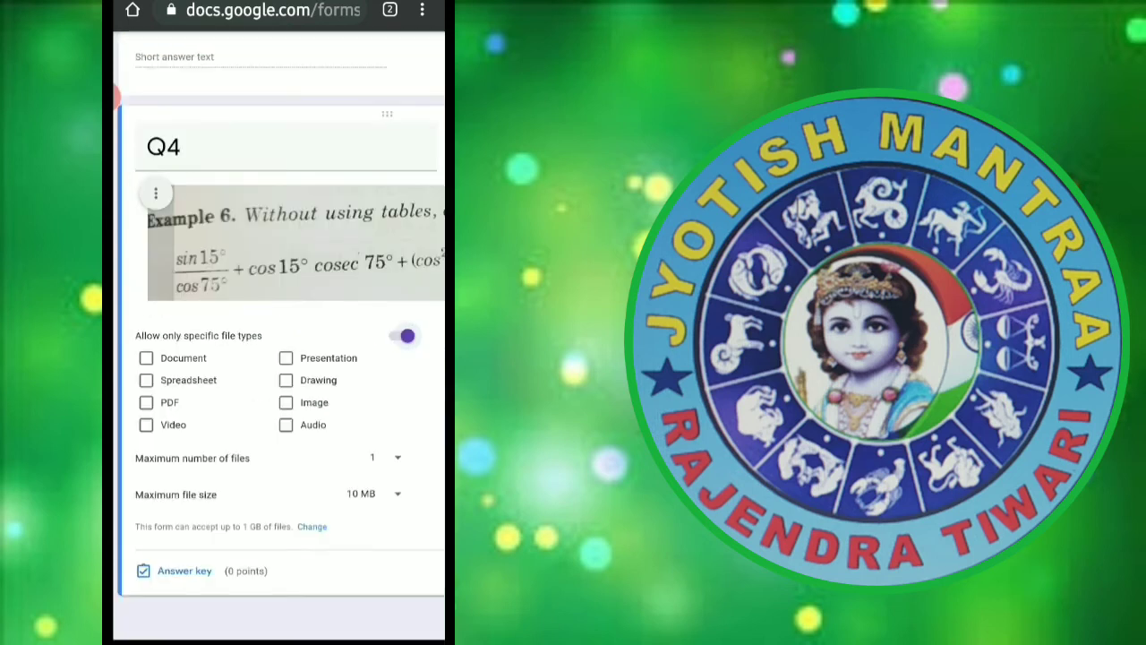
{"action": "left_click", "coordinate": [146, 424]}
{"action": "left_click", "coordinate": [146, 424]}
{"action": "left_click", "coordinate": [146, 402]}
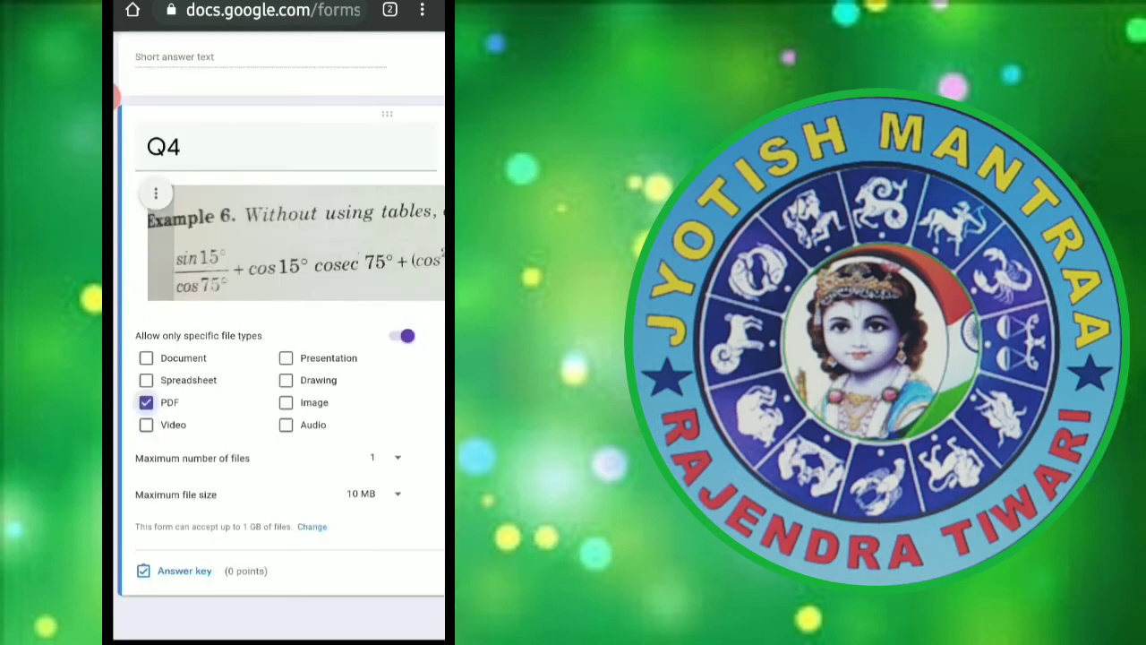
{"action": "left_click", "coordinate": [285, 402]}
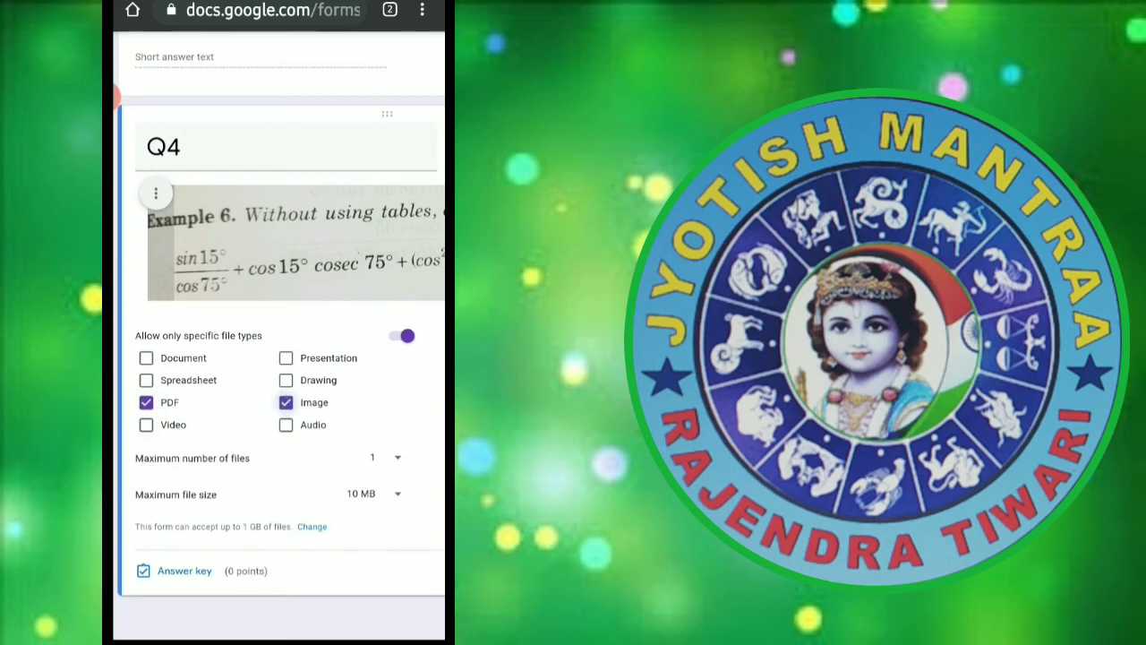
Set Q4's maximum number of uploaded files to 5.
{"action": "left_click", "coordinate": [385, 458]}
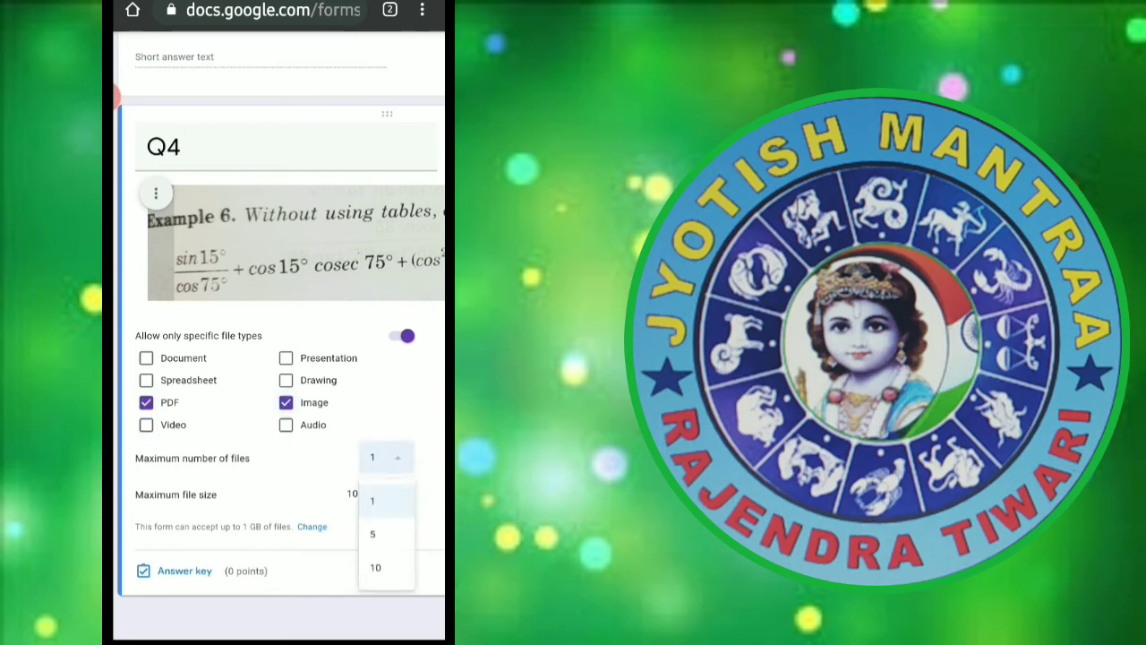
{"action": "left_click", "coordinate": [374, 533]}
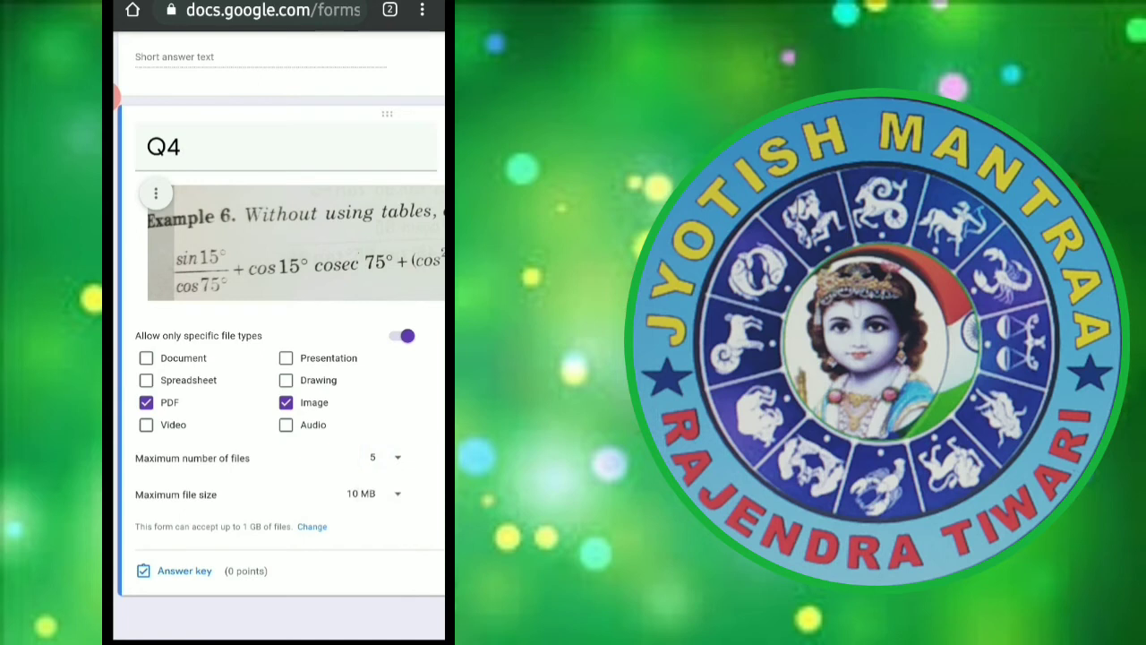
{"action": "scroll", "coordinate": [279, 358], "scroll_direction": "left", "scroll_amount": 1}
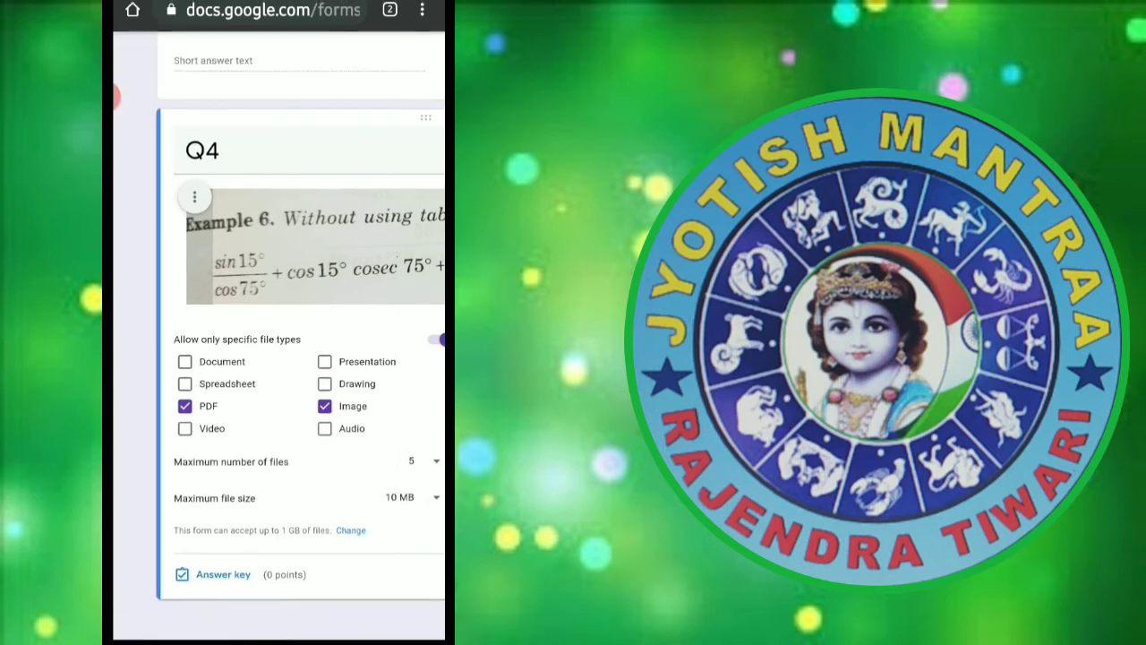
{"action": "scroll", "coordinate": [279, 358], "scroll_direction": "right", "scroll_amount": 3}
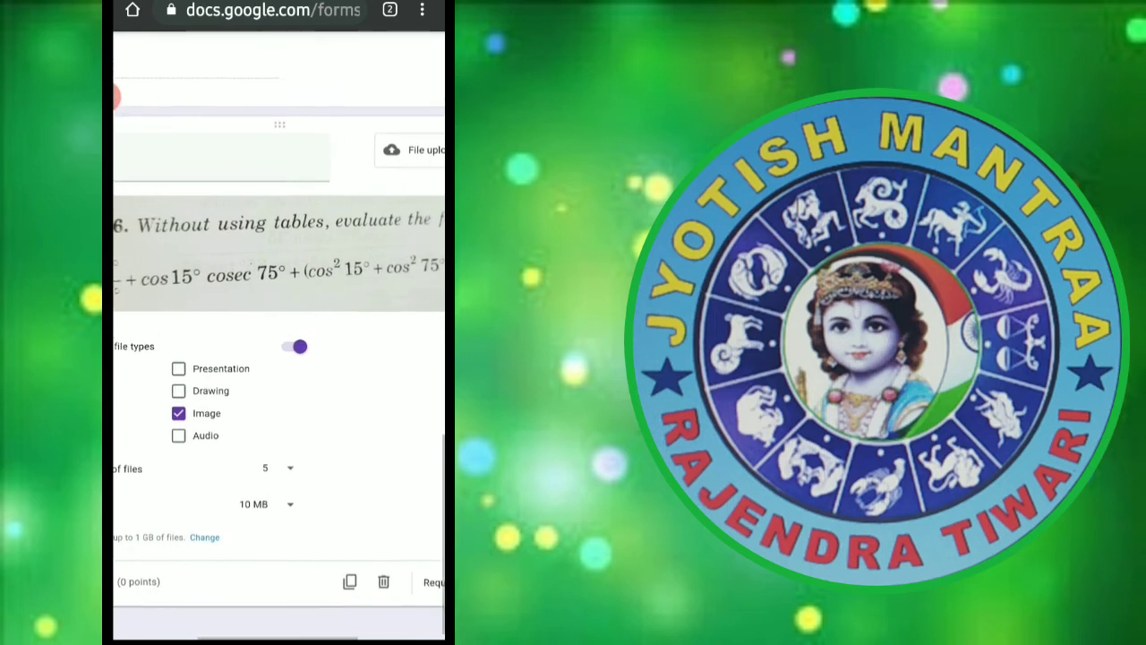
{"action": "scroll", "coordinate": [279, 358], "scroll_direction": "up", "scroll_amount": 5}
{"action": "left_click", "coordinate": [323, 179]}
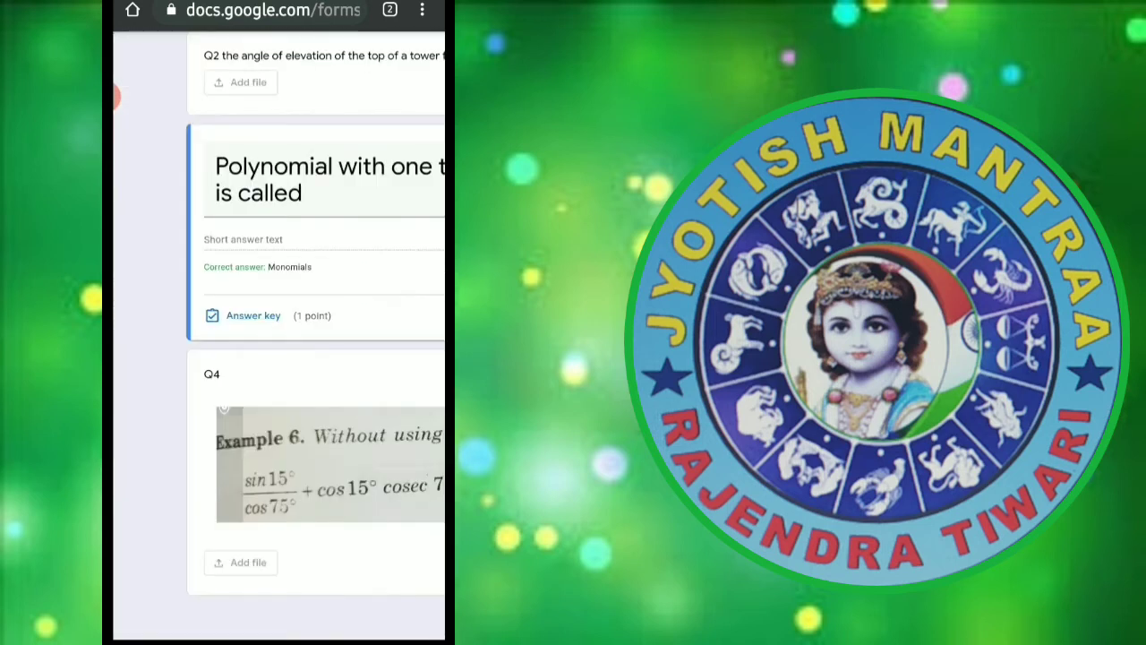
{"action": "scroll", "coordinate": [279, 358], "scroll_direction": "up", "scroll_amount": 10}
{"action": "scroll", "coordinate": [279, 358], "scroll_direction": "right", "scroll_amount": 3}
{"action": "scroll", "coordinate": [242, 358], "scroll_direction": "up", "scroll_amount": 3}
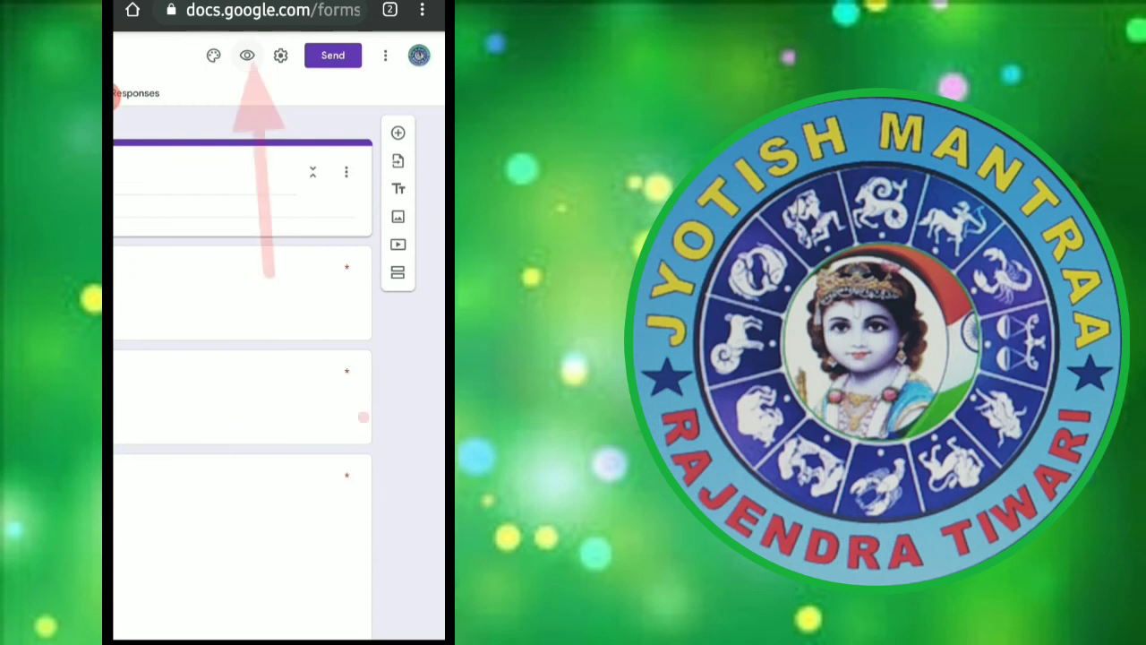
{"action": "scroll", "coordinate": [278, 358], "scroll_direction": "left", "scroll_amount": 5}
{"action": "scroll", "coordinate": [277, 358], "scroll_direction": "down", "scroll_amount": 10}
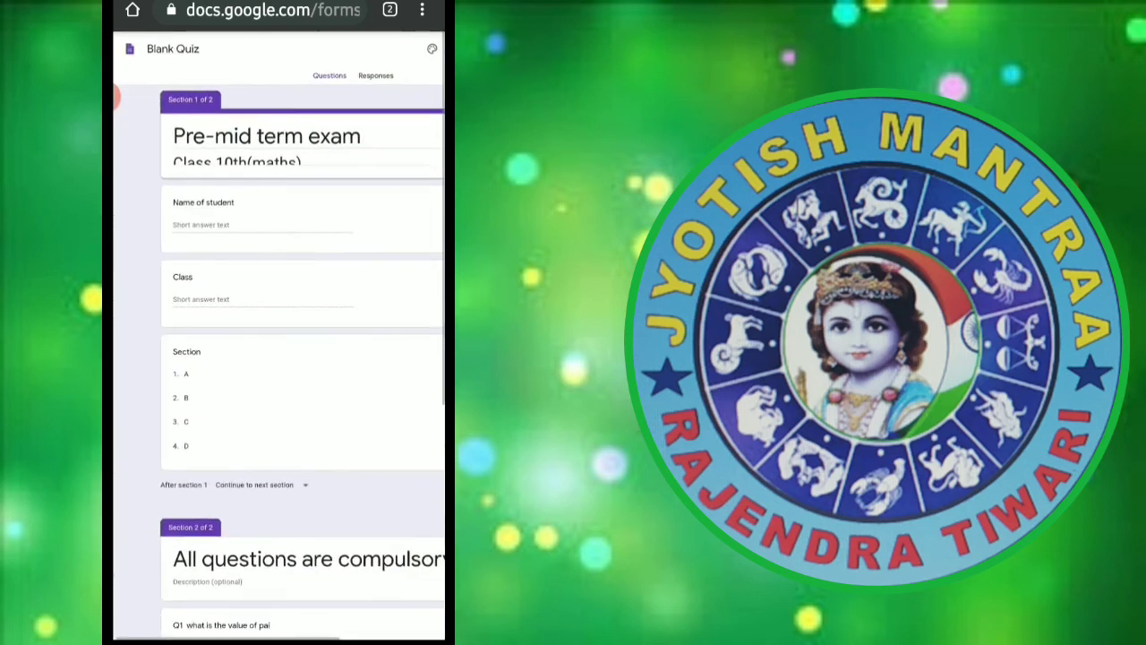
{"action": "scroll", "coordinate": [278, 358], "scroll_direction": "up", "scroll_amount": 3}
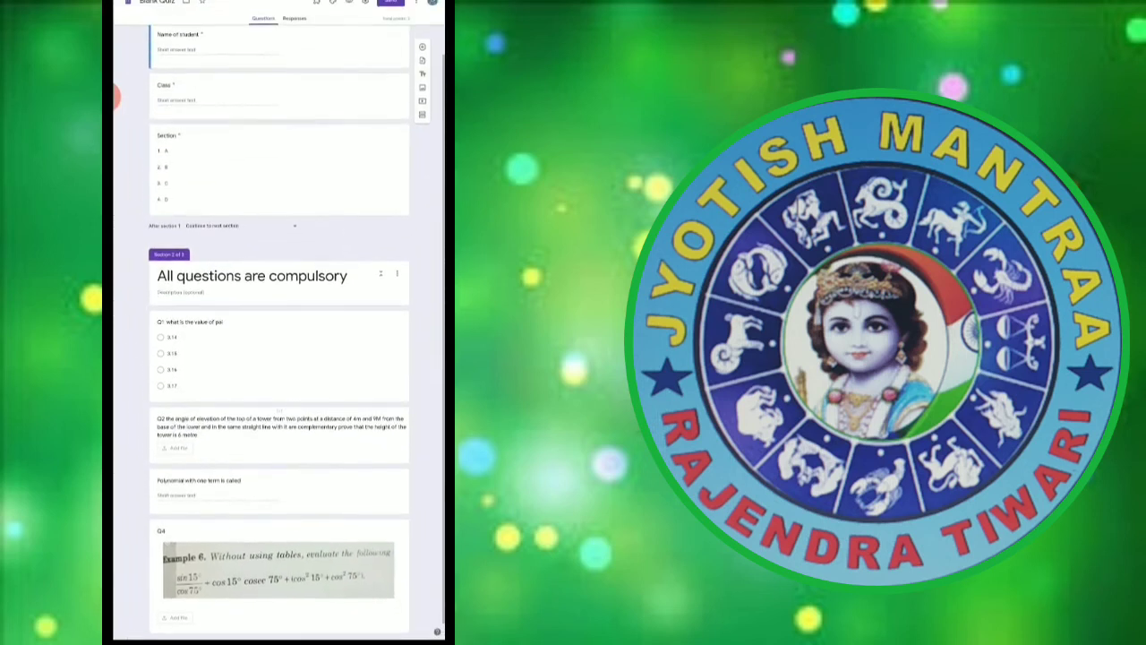
{"action": "scroll", "coordinate": [277, 358], "scroll_direction": "up", "scroll_amount": 3}
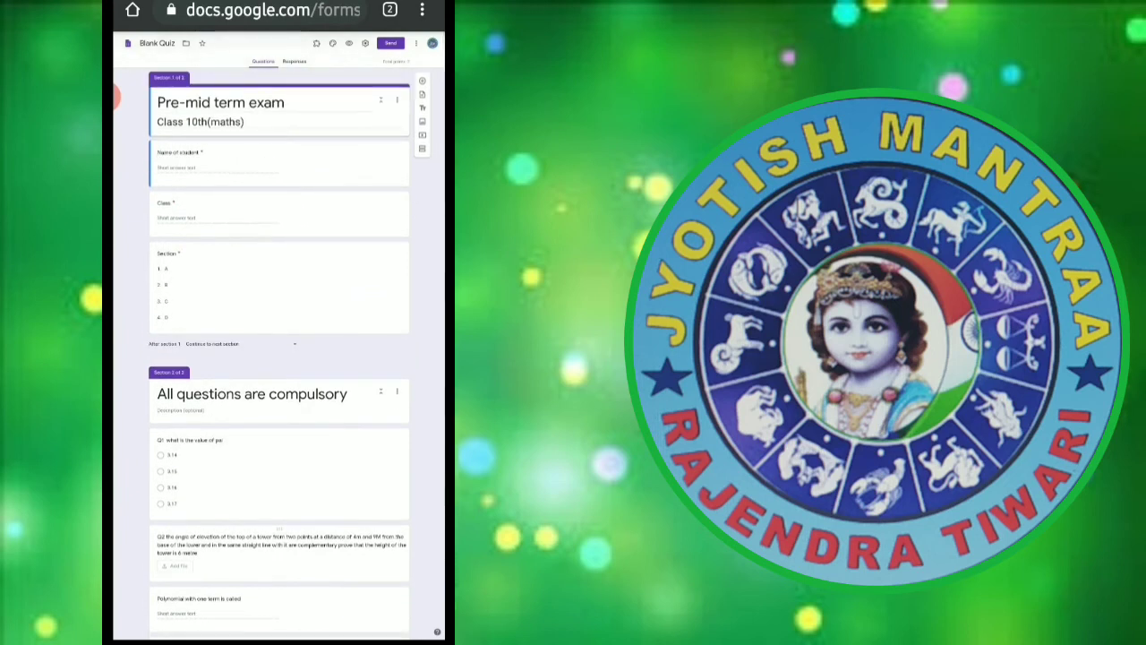
{"action": "scroll", "coordinate": [277, 322], "scroll_direction": "up", "scroll_amount": 3}
{"action": "scroll", "coordinate": [277, 322], "scroll_direction": "right", "scroll_amount": 2}
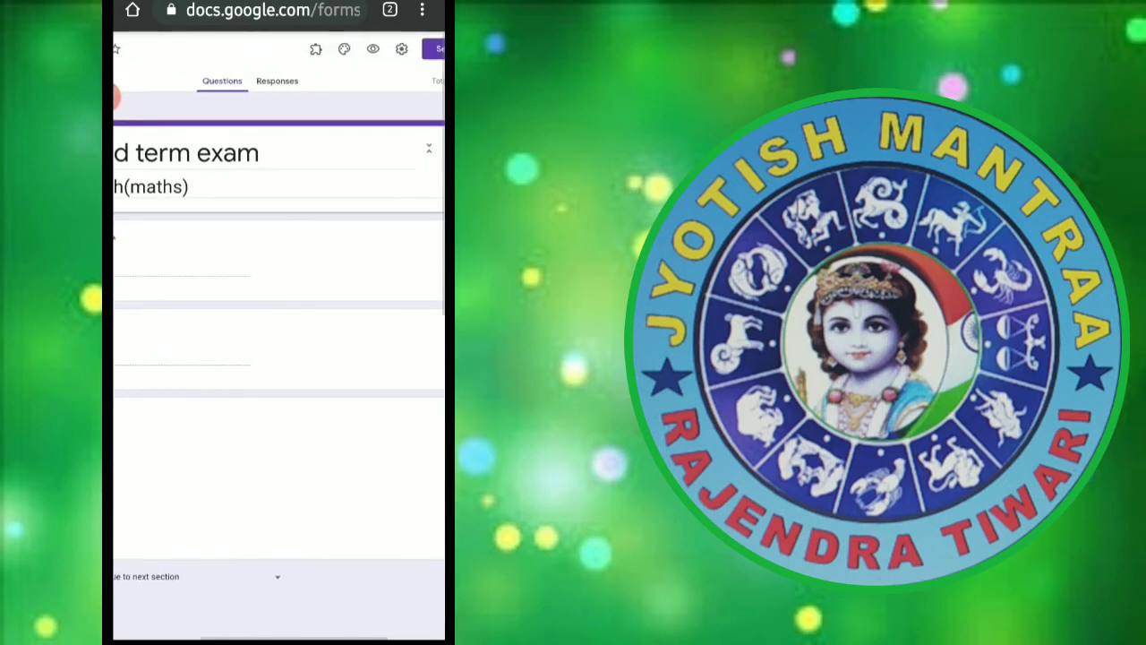
{"action": "scroll", "coordinate": [277, 340], "scroll_direction": "right", "scroll_amount": 1}
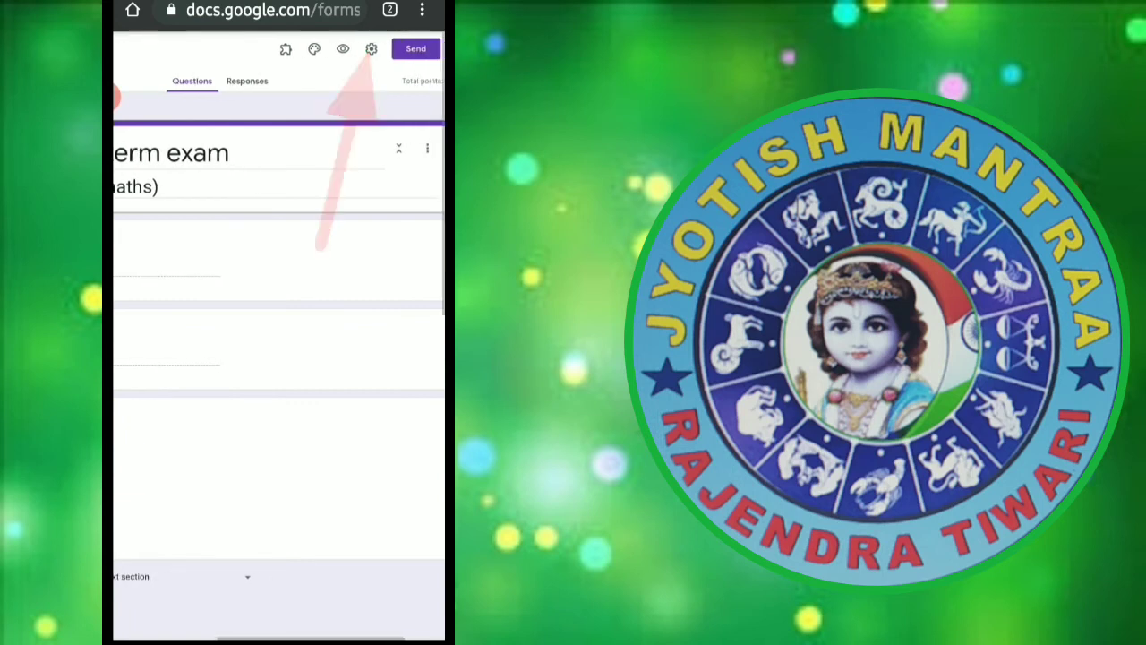
In form settings, limit respondents to 1 response, turn on shuffle question order, and save.
{"action": "left_click", "coordinate": [371, 48]}
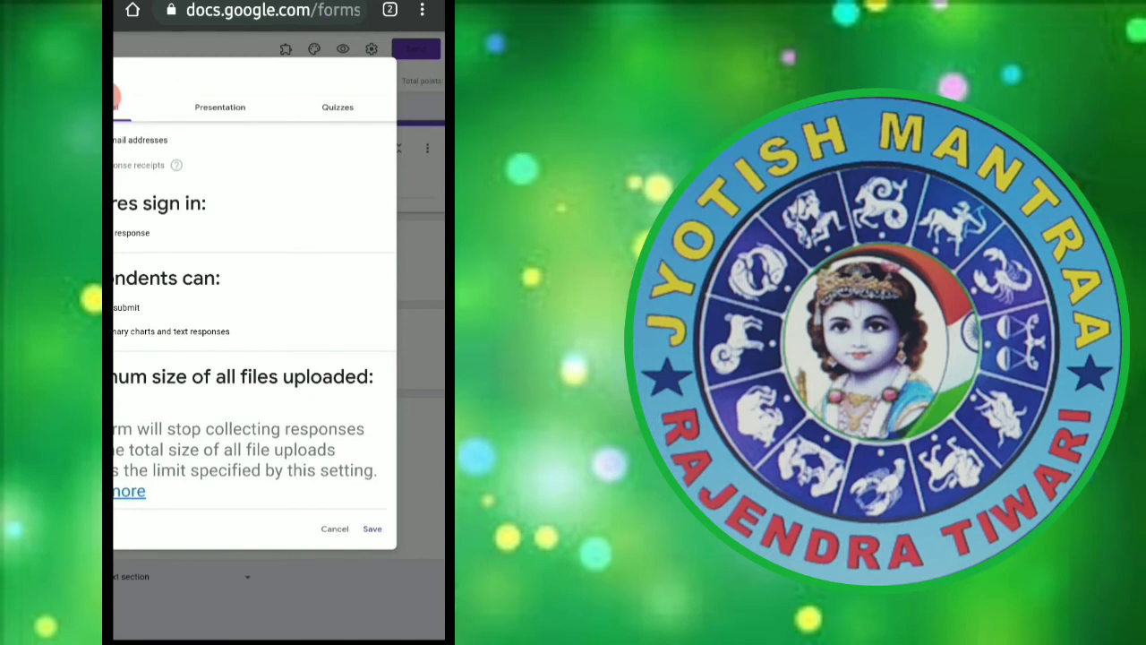
{"action": "scroll", "coordinate": [278, 308], "scroll_direction": "left", "scroll_amount": 3}
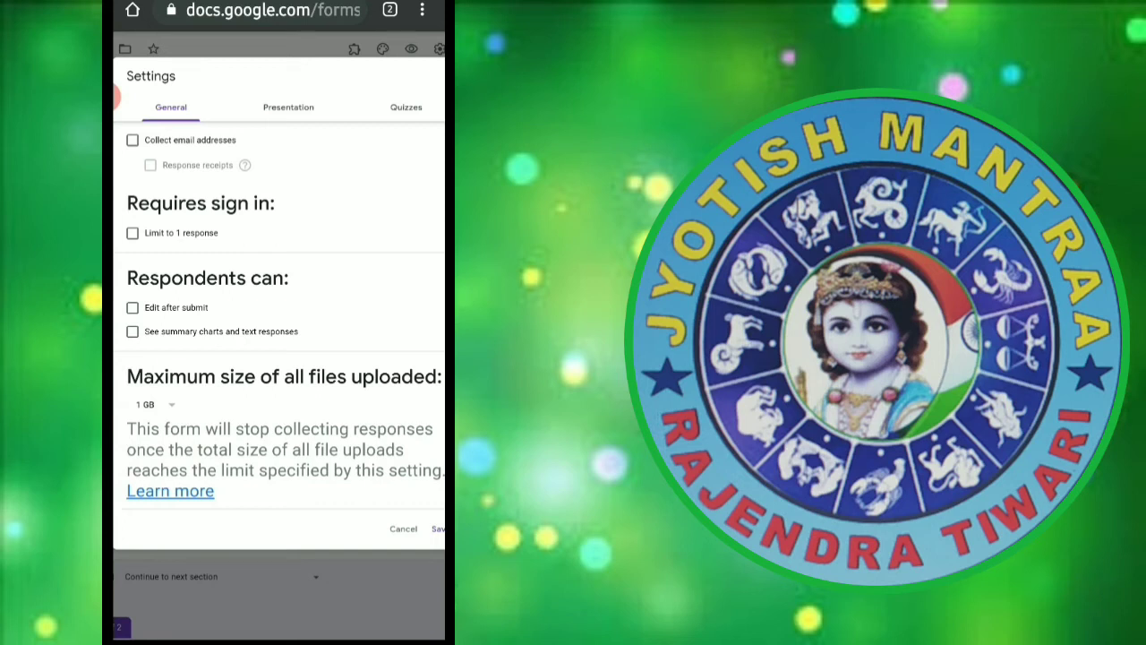
{"action": "left_click", "coordinate": [133, 232]}
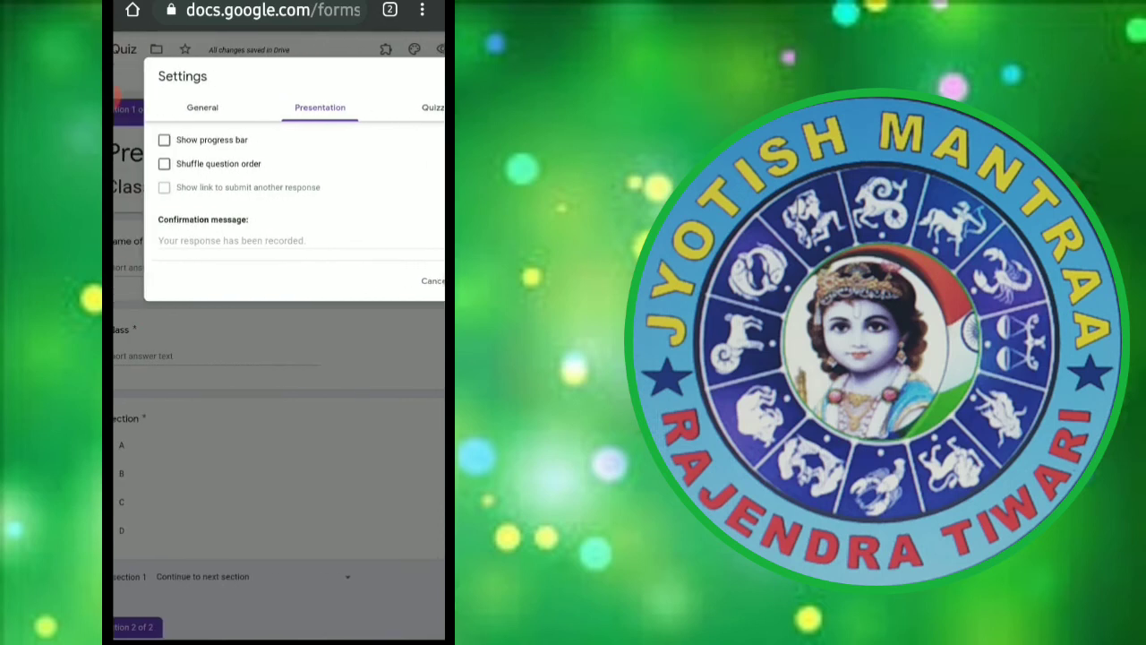
{"action": "left_click", "coordinate": [164, 163]}
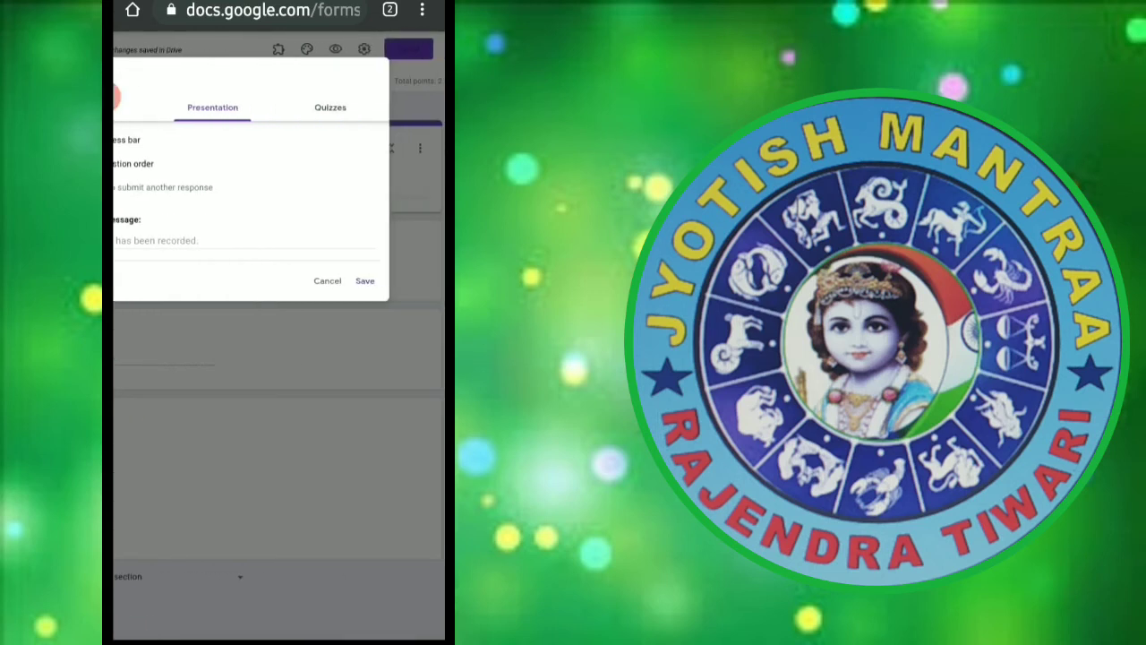
{"action": "left_click", "coordinate": [364, 280]}
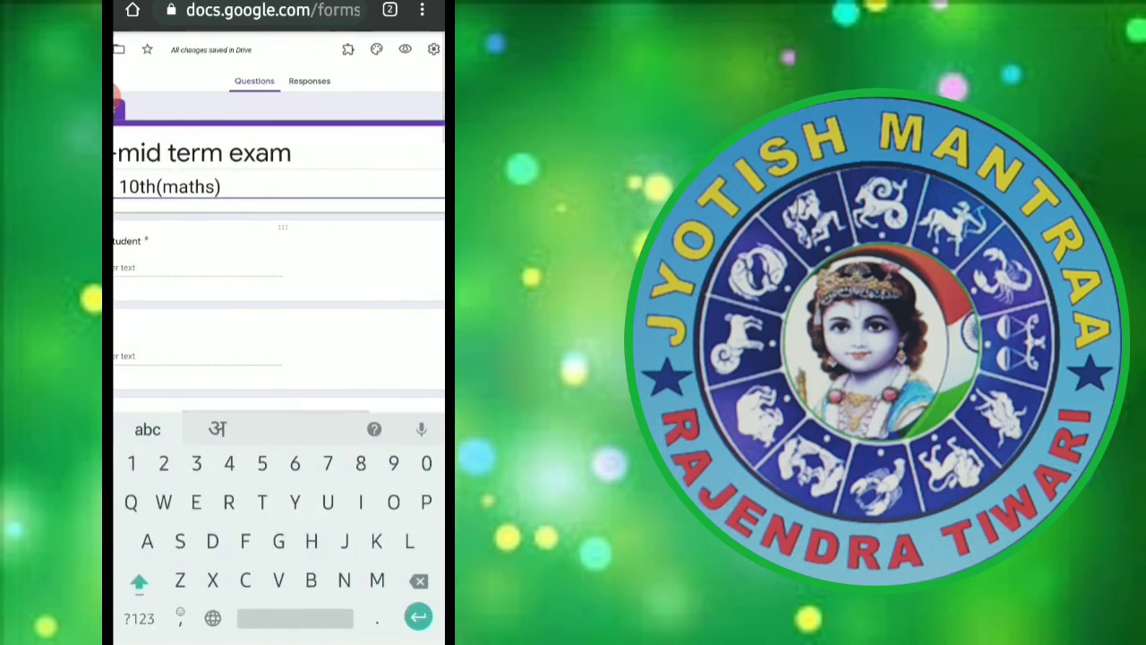
Release grades later after manual review, hiding missed questions, correct answers and point values.
{"action": "key", "text": "Escape"}
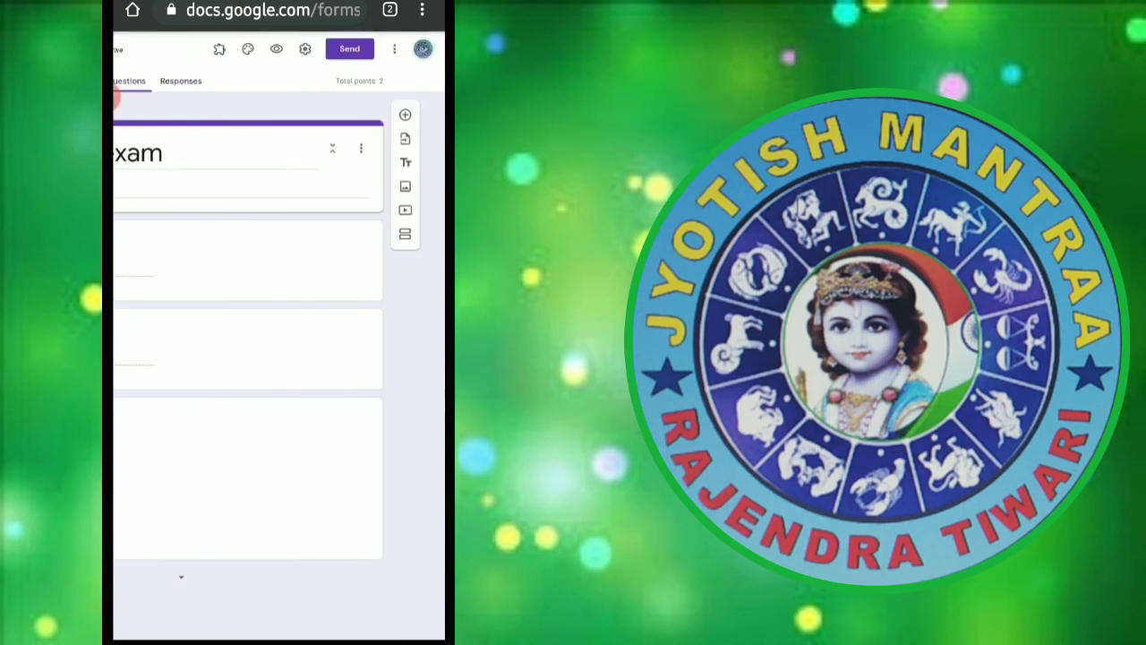
{"action": "left_click", "coordinate": [304, 48]}
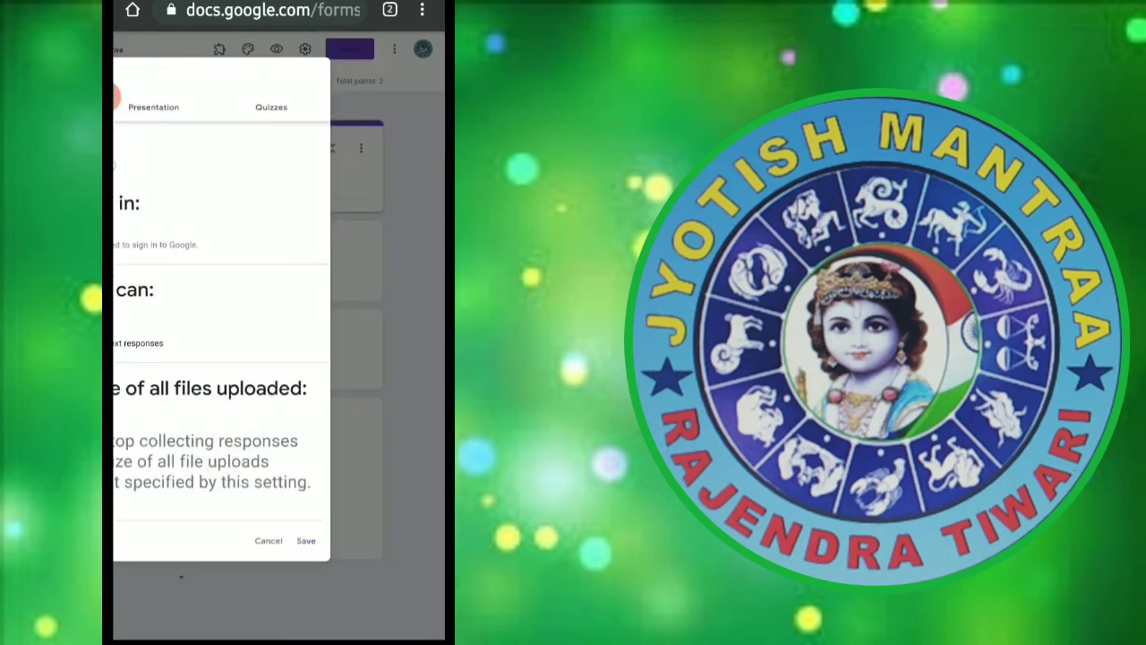
{"action": "left_click", "coordinate": [272, 106]}
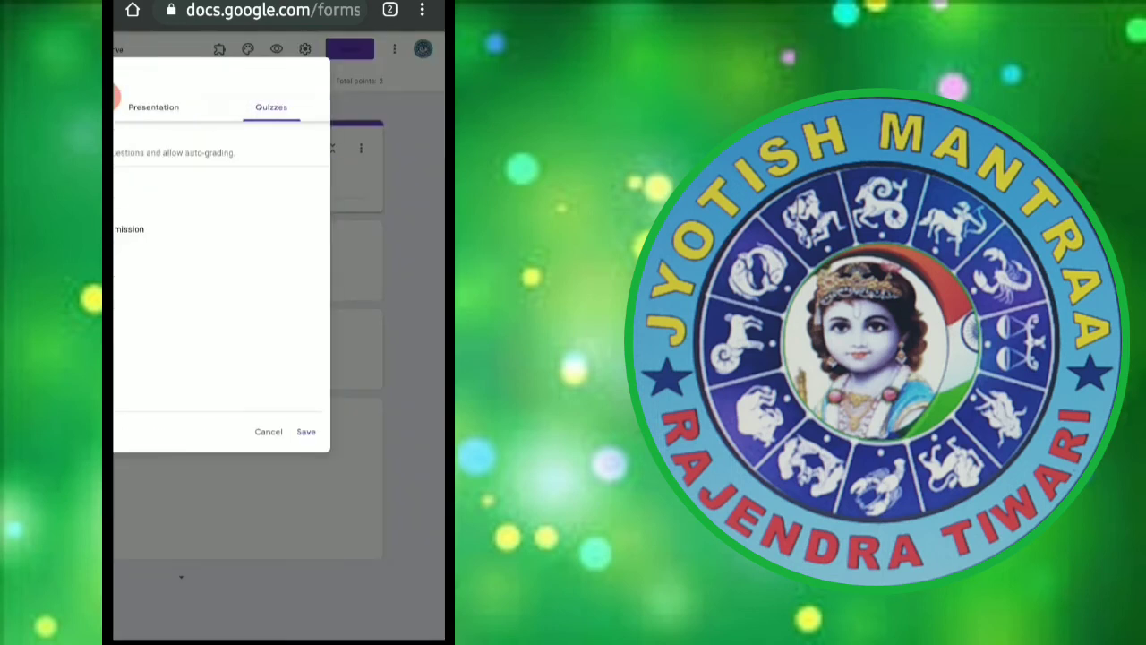
{"action": "scroll", "coordinate": [295, 269], "scroll_direction": "right", "scroll_amount": 1}
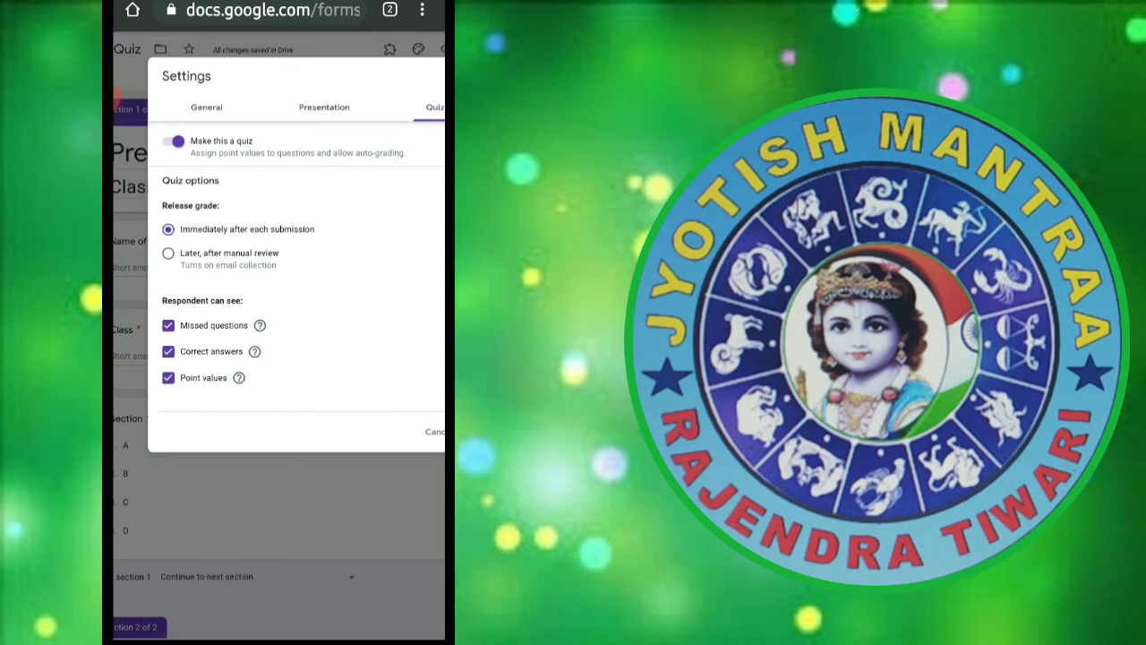
{"action": "left_click", "coordinate": [168, 253]}
{"action": "left_click", "coordinate": [169, 325]}
{"action": "left_click", "coordinate": [168, 350]}
{"action": "left_click", "coordinate": [168, 377]}
{"action": "scroll", "coordinate": [278, 340], "scroll_direction": "right", "scroll_amount": 2}
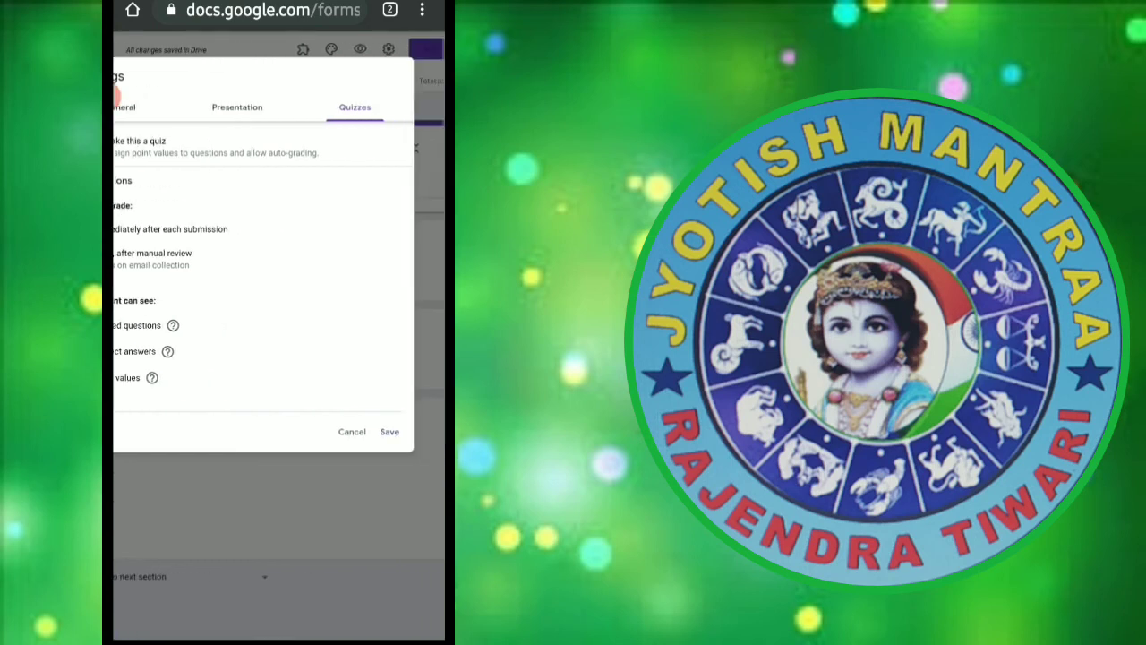
{"action": "left_click", "coordinate": [365, 432]}
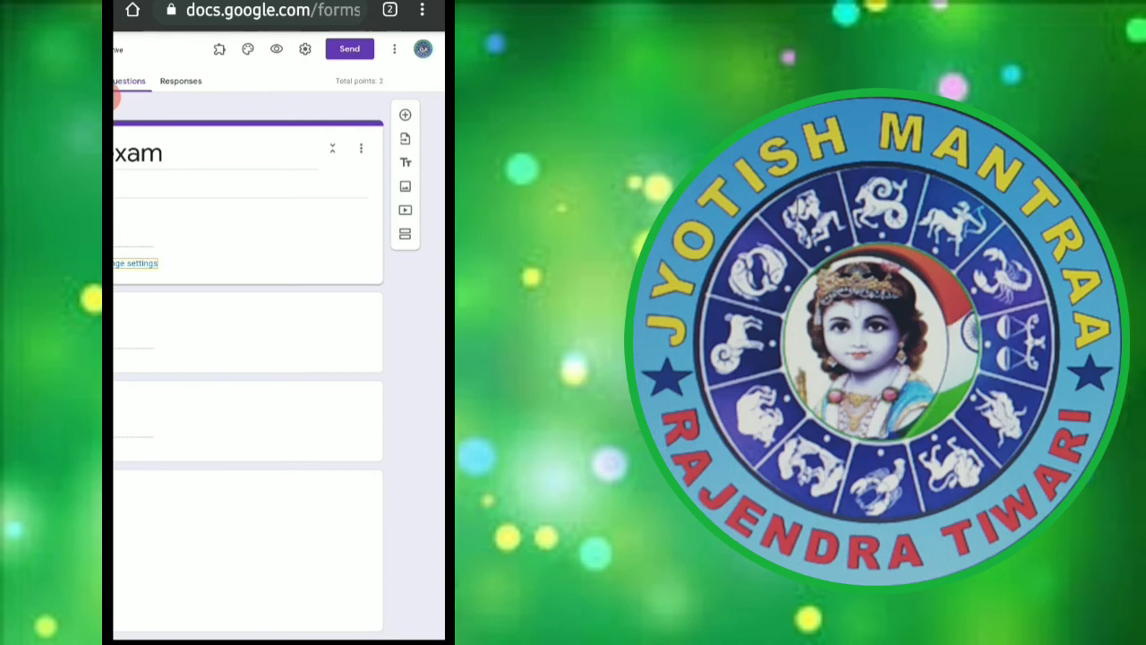
{"action": "scroll", "coordinate": [157, 134], "scroll_direction": "up", "scroll_amount": 3}
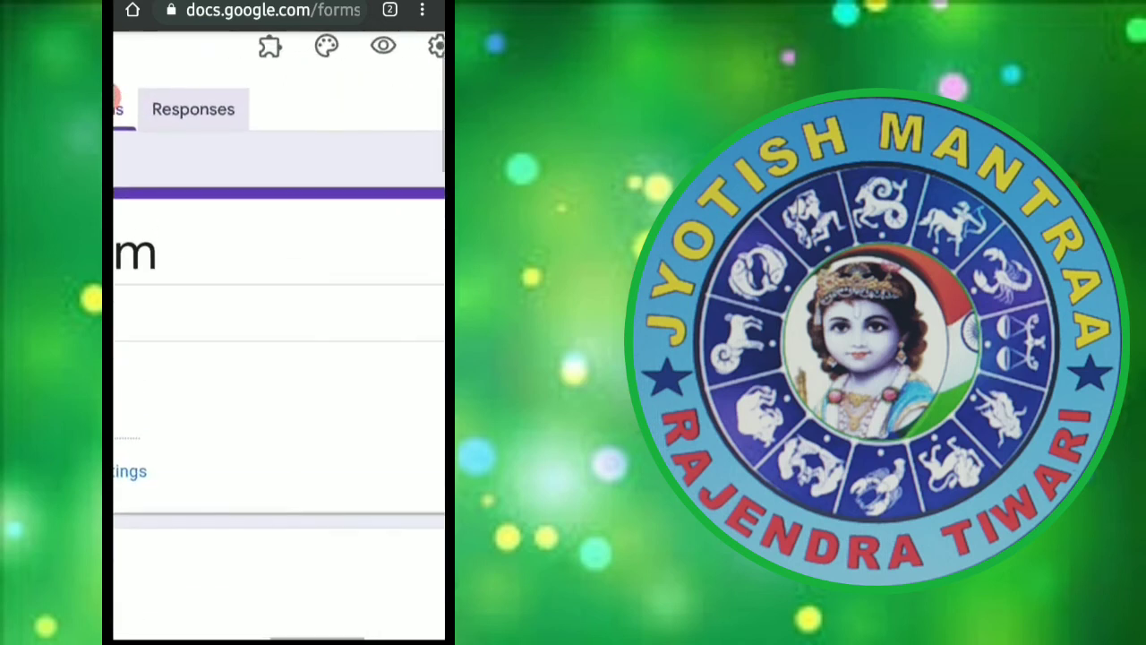
{"action": "scroll", "coordinate": [279, 291], "scroll_direction": "up", "scroll_amount": 1}
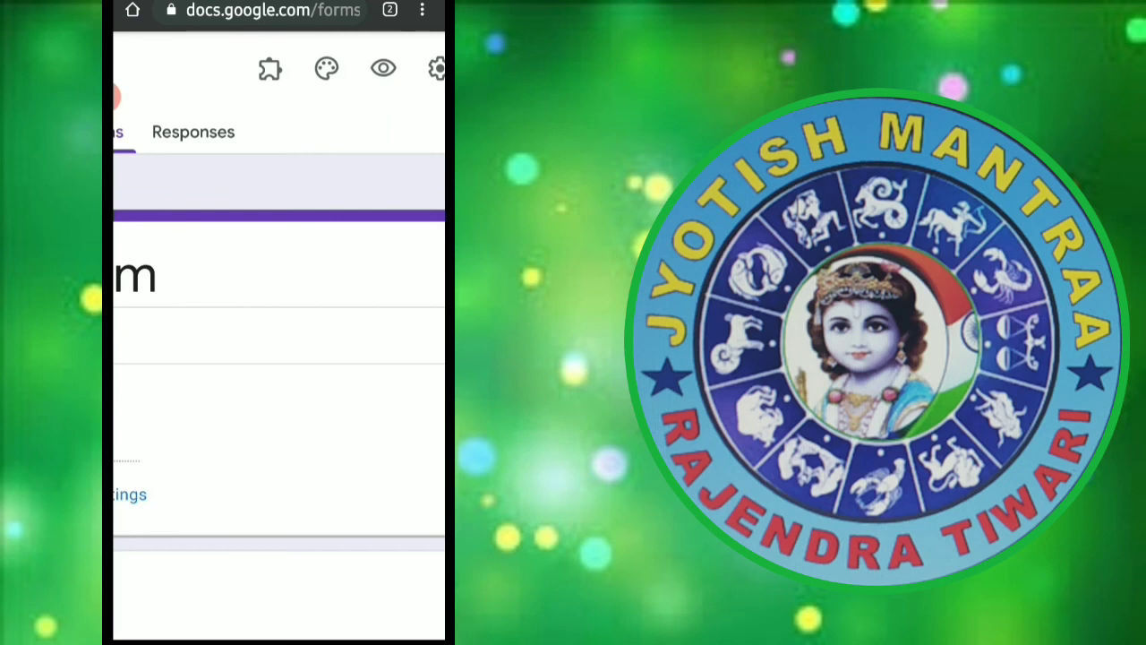
Open the formLimiter add-on from the Add-ons menu and start its Set limit panel.
{"action": "left_click", "coordinate": [270, 68]}
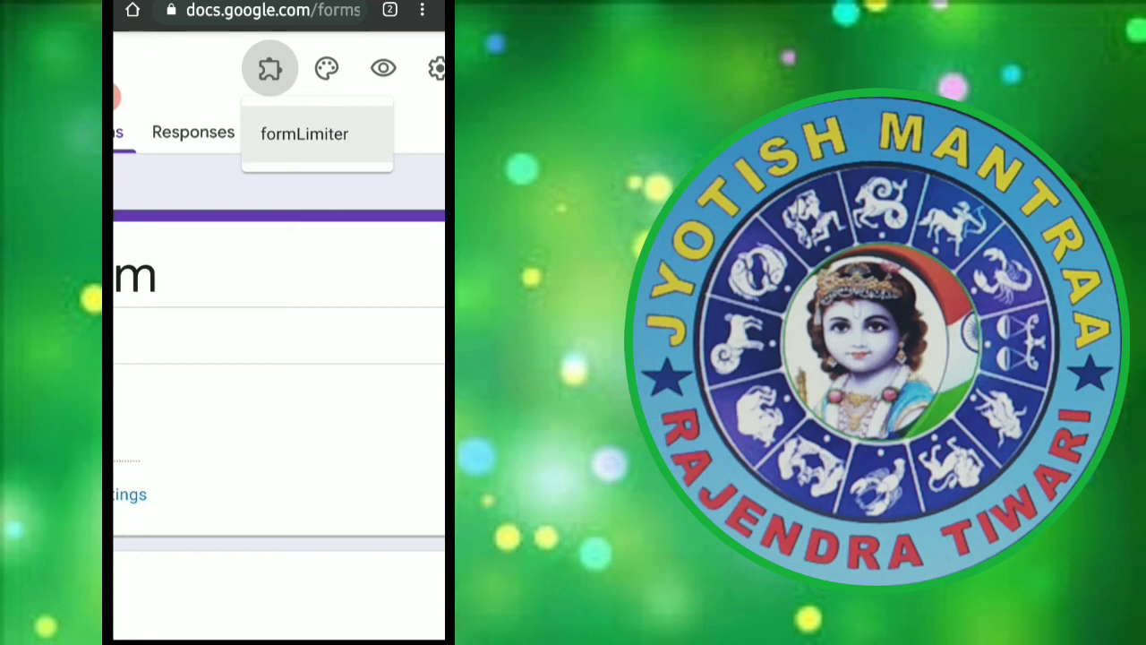
{"action": "left_click", "coordinate": [305, 134]}
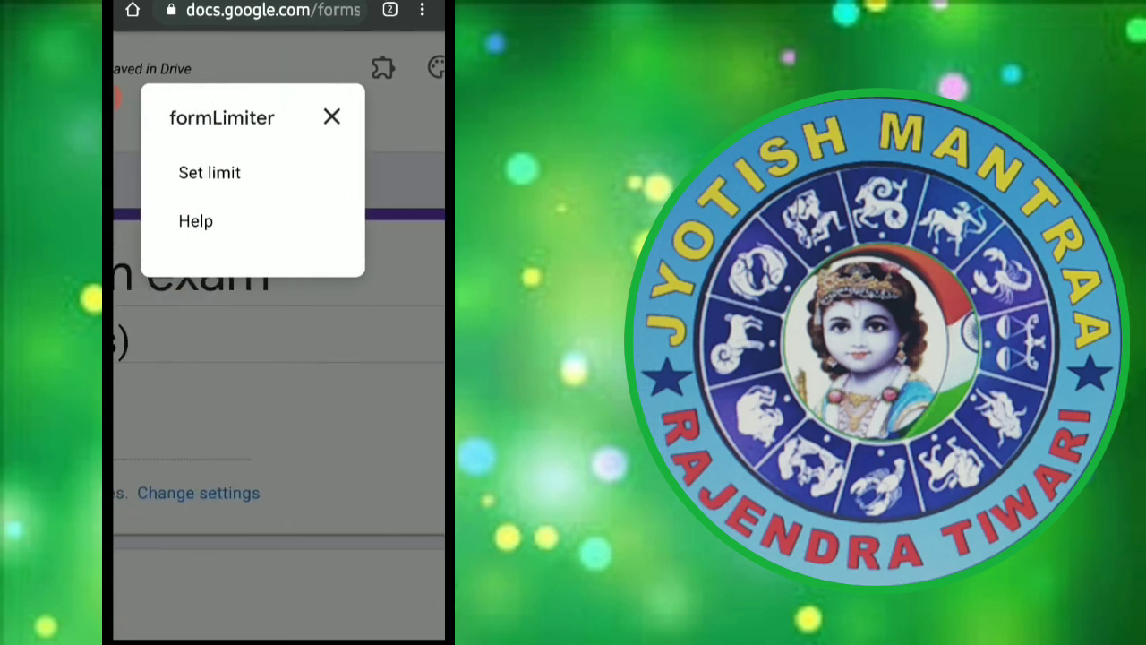
{"action": "left_click", "coordinate": [134, 173]}
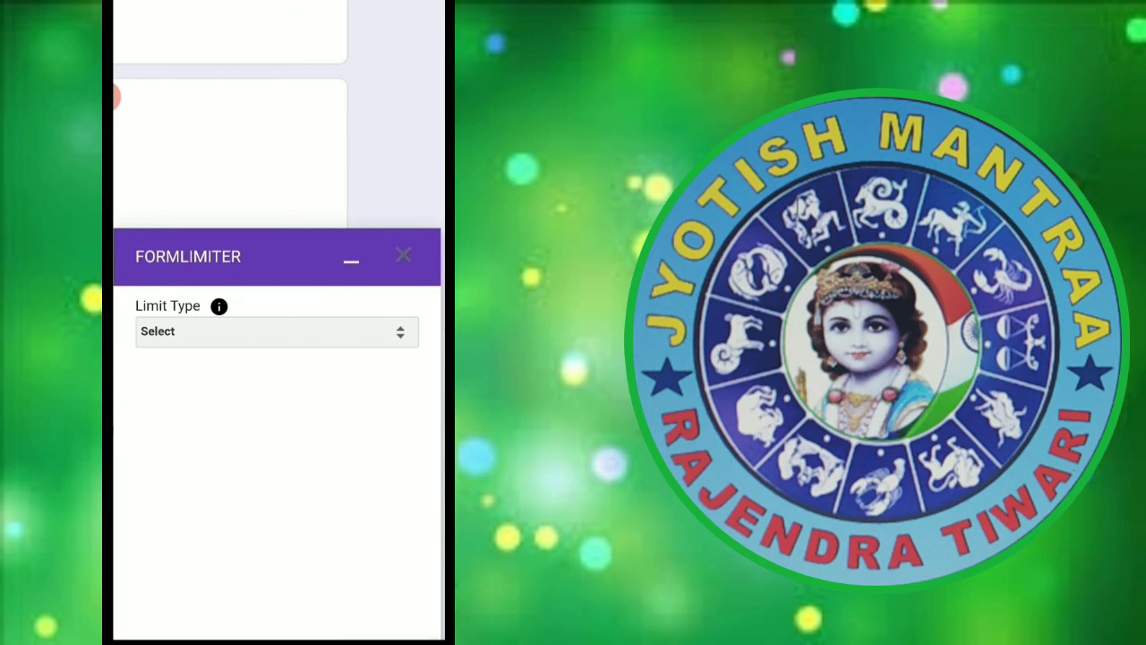
Set a formLimiter date-and-time limit of 07/11/2020 at 10:15 AM and enable it.
{"action": "left_click", "coordinate": [276, 331]}
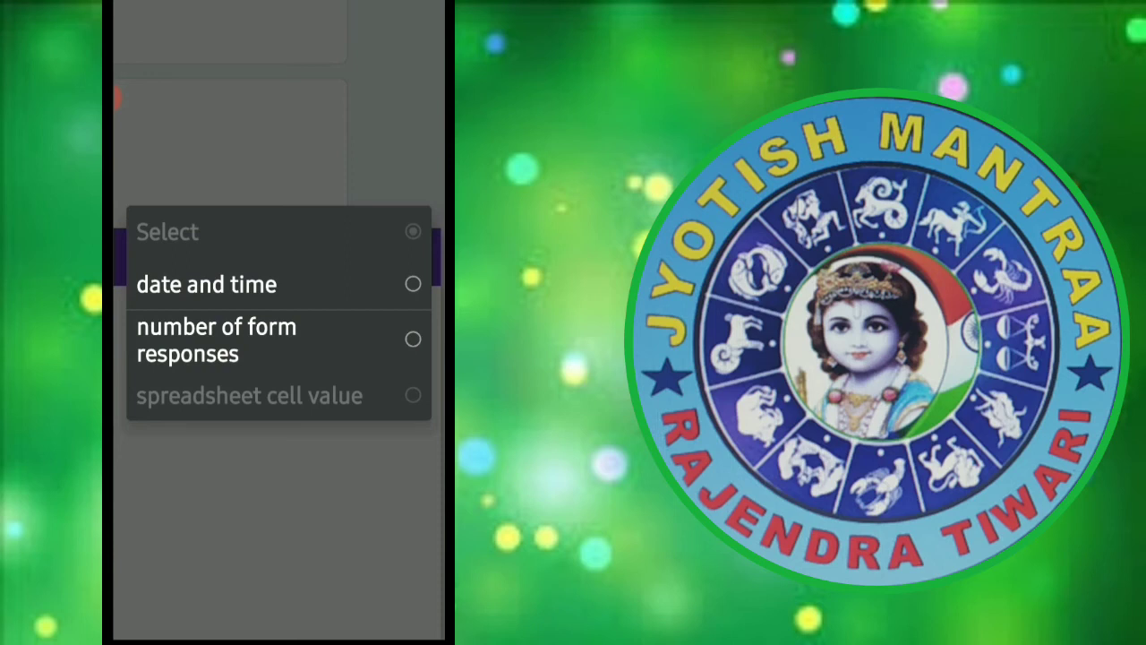
{"action": "left_click", "coordinate": [206, 284]}
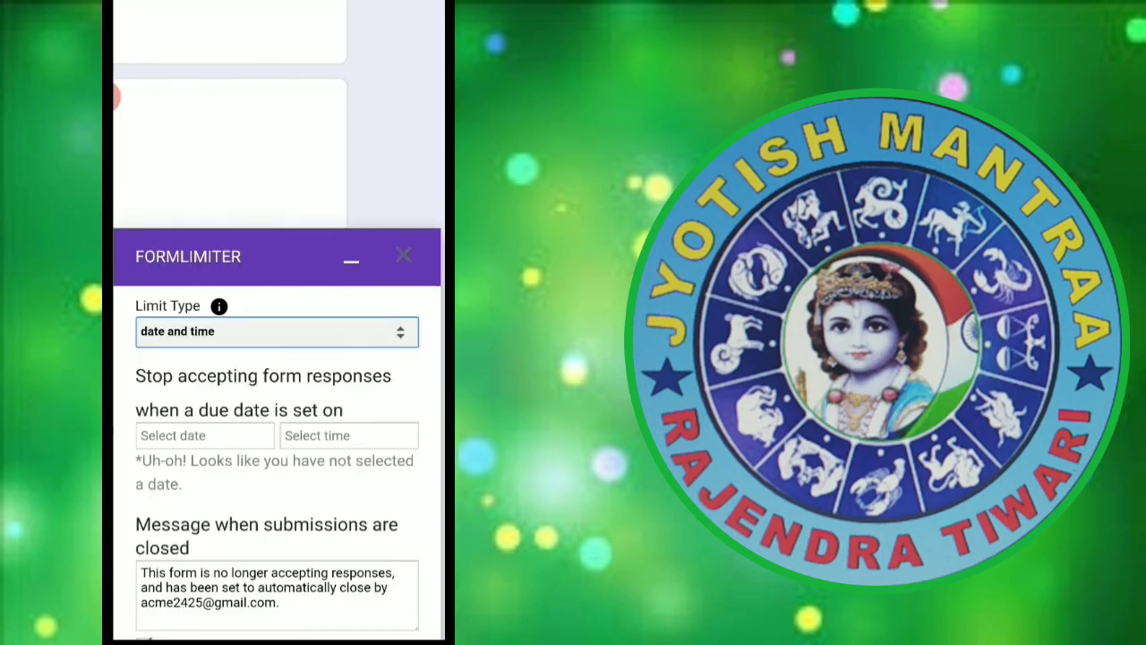
{"action": "left_click", "coordinate": [204, 435]}
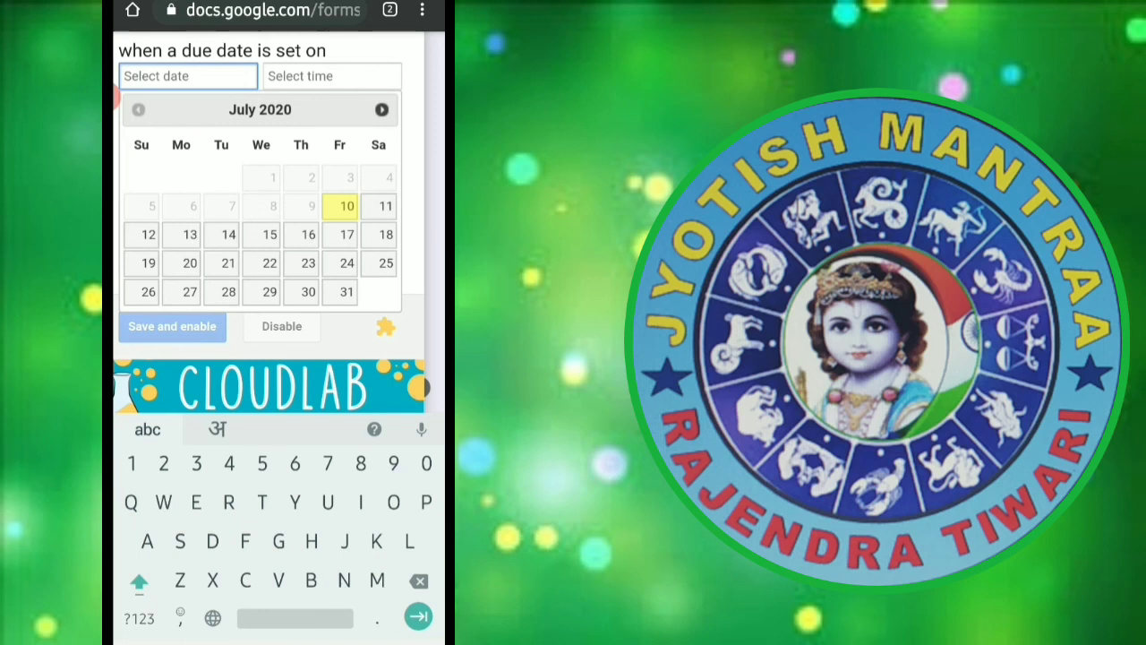
{"action": "left_click", "coordinate": [386, 206]}
{"action": "left_click", "coordinate": [331, 299]}
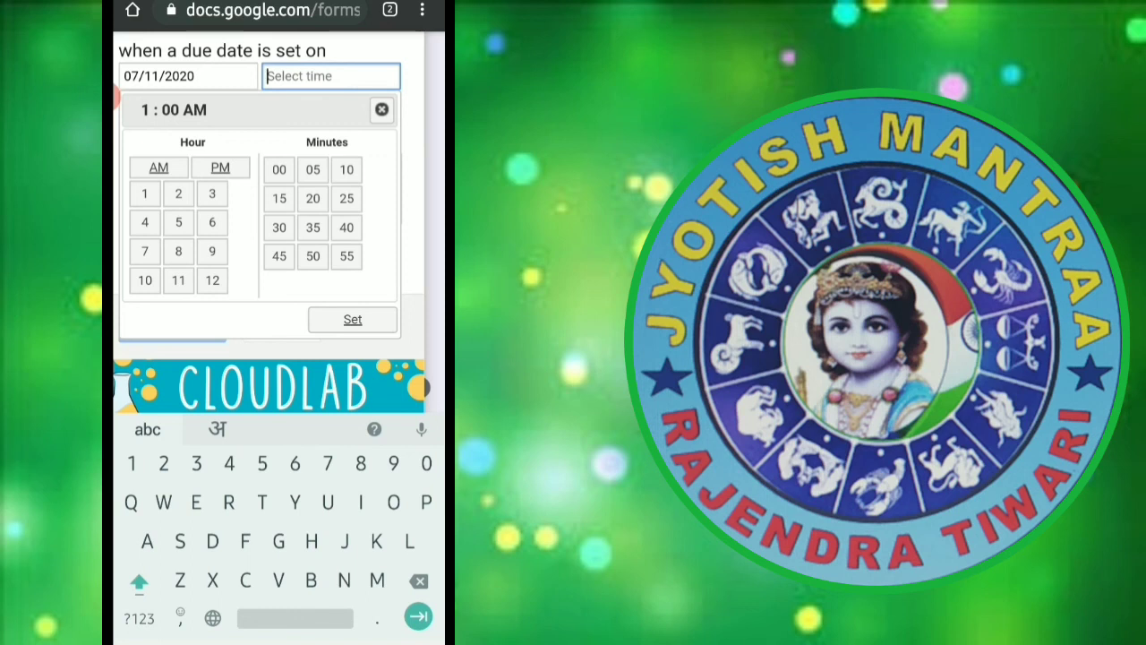
{"action": "left_click", "coordinate": [144, 280]}
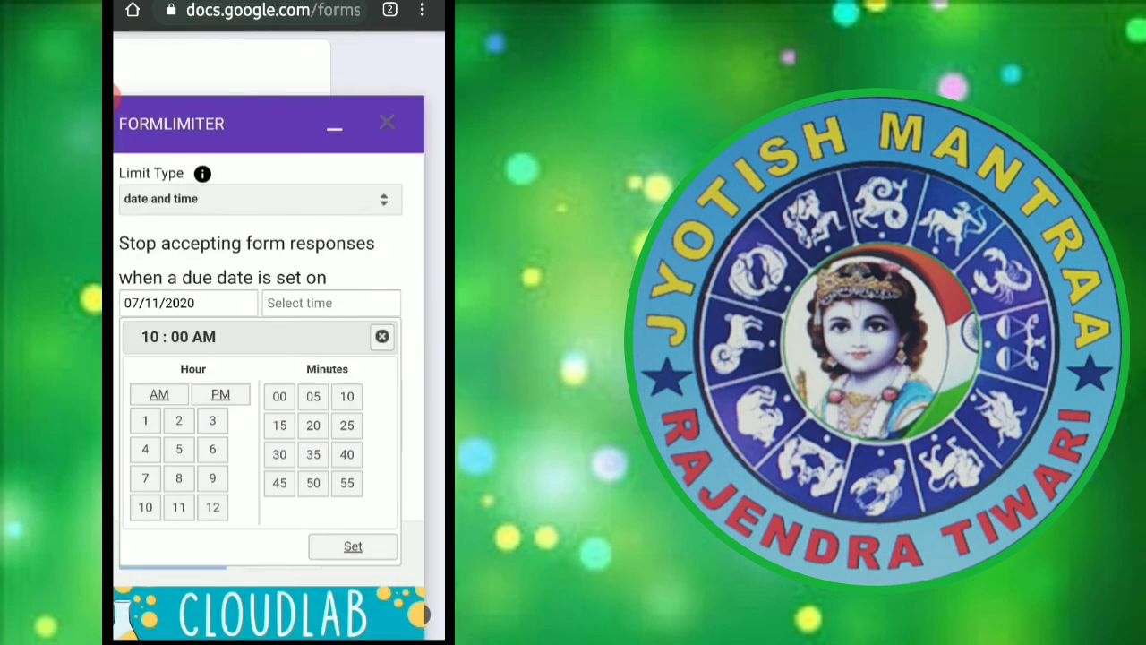
{"action": "left_click", "coordinate": [279, 424]}
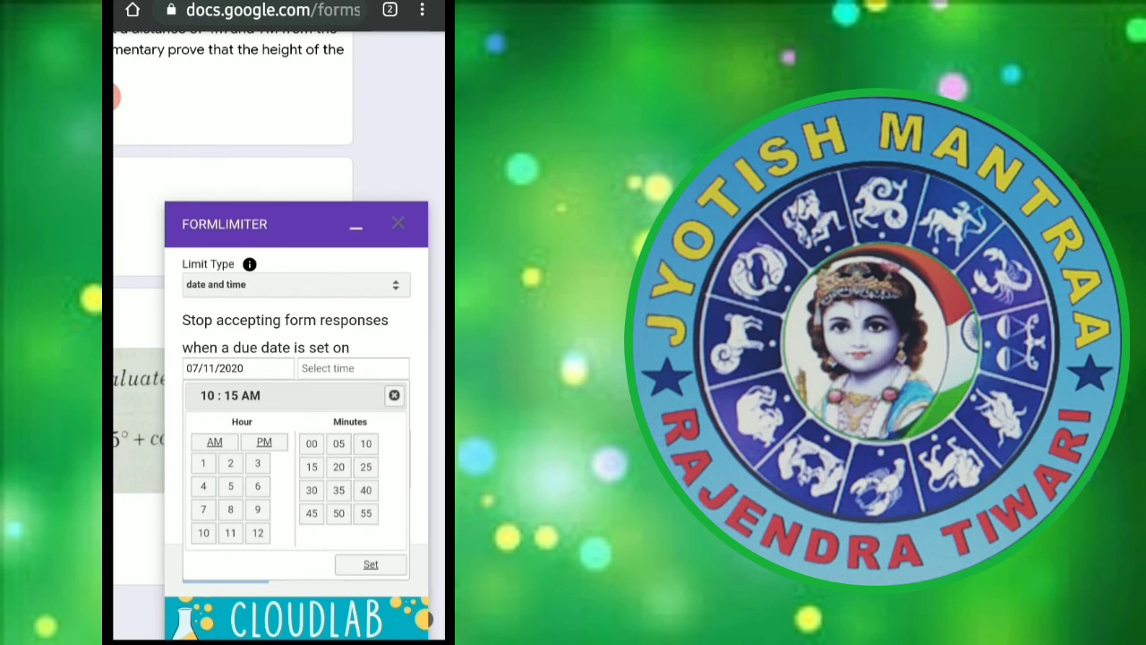
{"action": "left_click", "coordinate": [371, 564]}
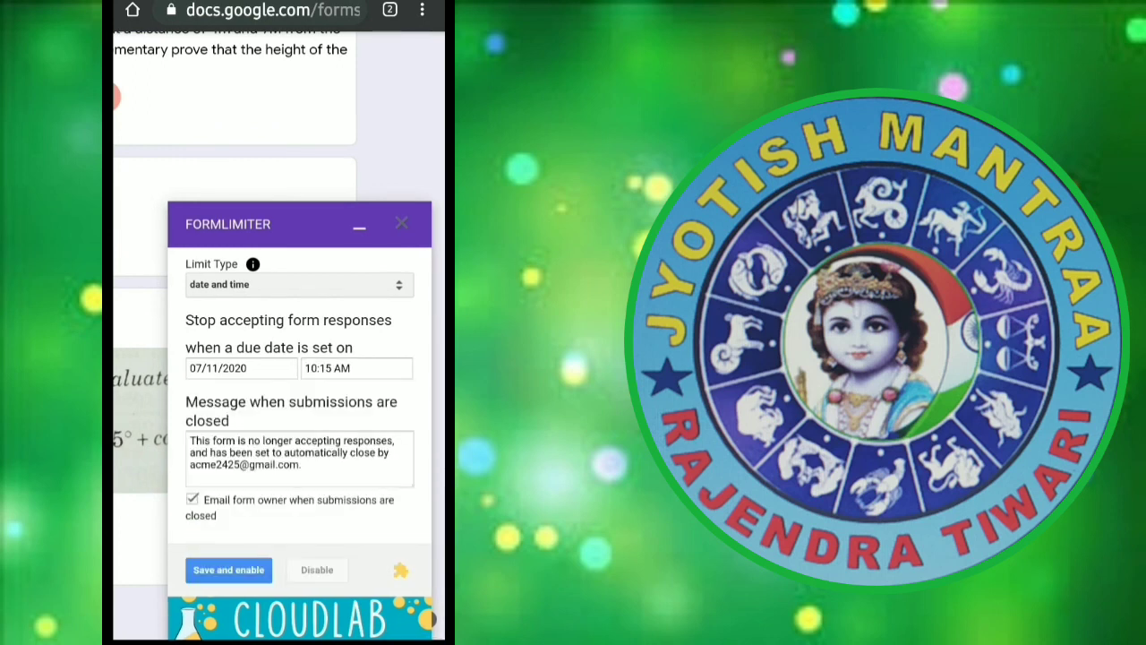
{"action": "left_click", "coordinate": [228, 570]}
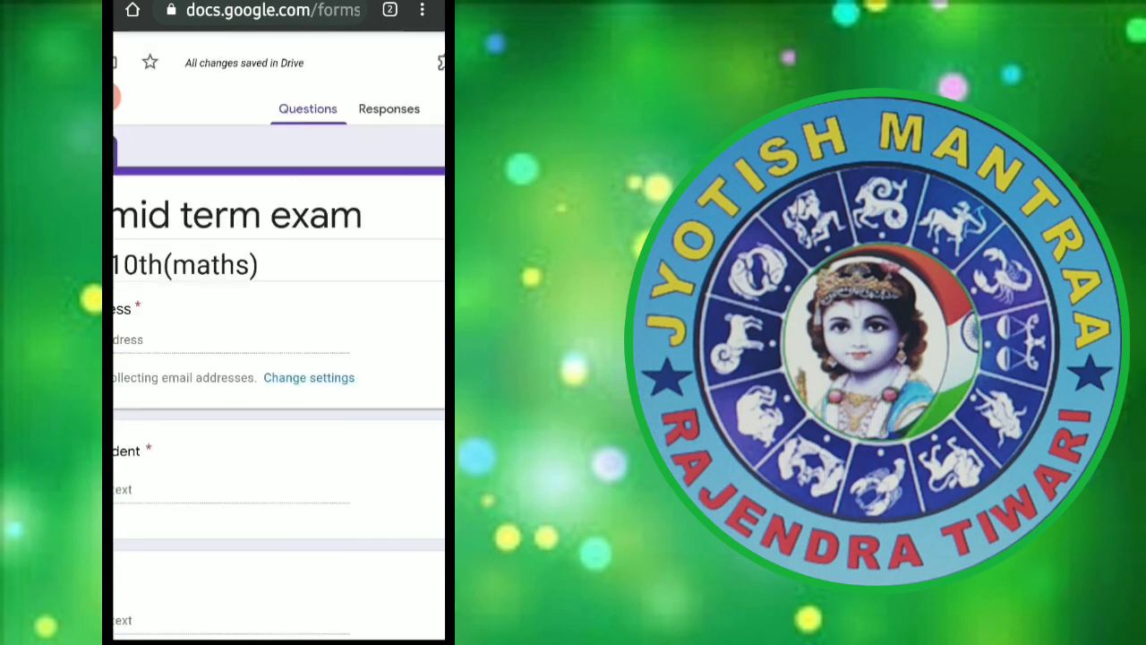
Open the Send form dialog on its link-sharing option.
{"action": "scroll", "coordinate": [279, 336], "scroll_direction": "right", "scroll_amount": 5}
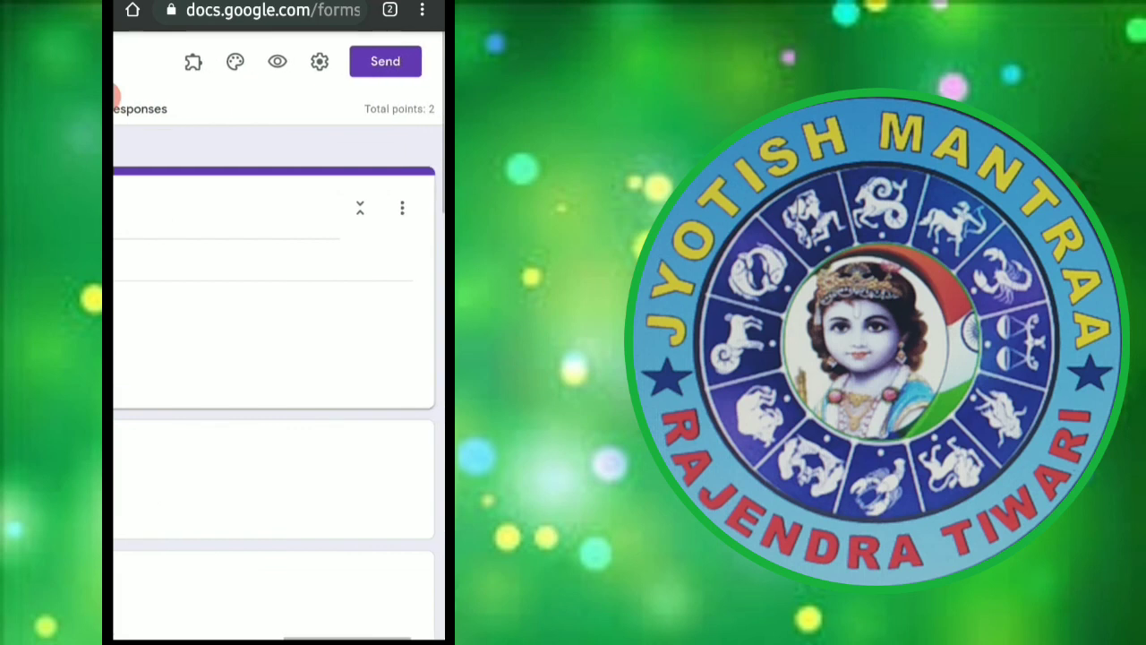
{"action": "left_click", "coordinate": [385, 61]}
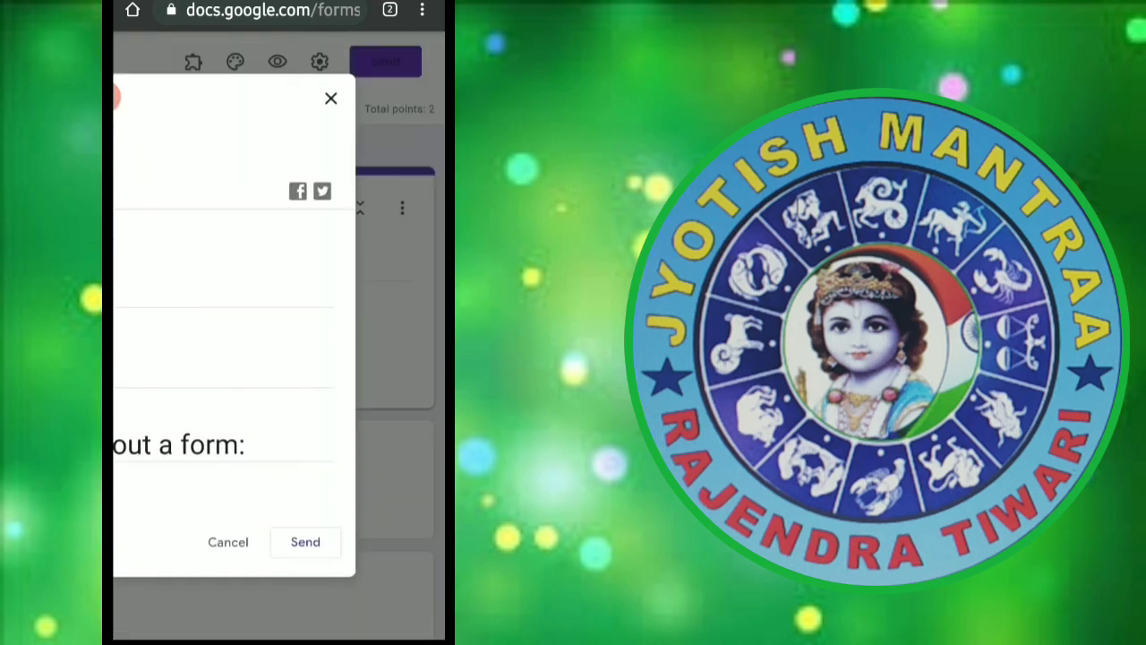
{"action": "scroll", "coordinate": [280, 335], "scroll_direction": "left", "scroll_amount": 3}
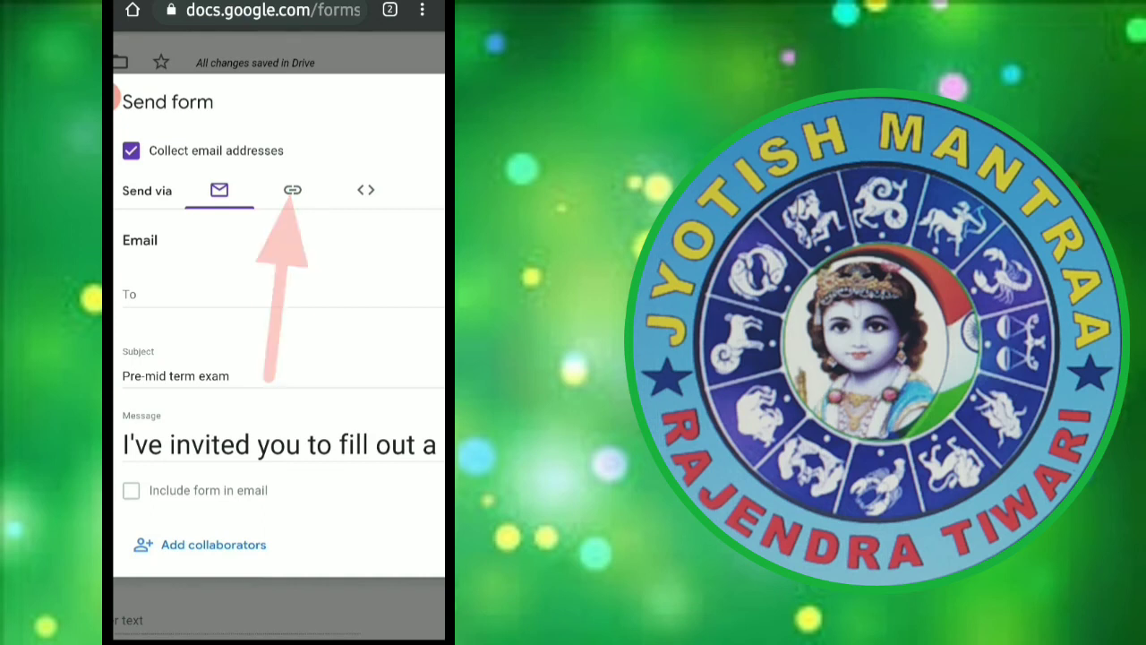
{"action": "left_click", "coordinate": [292, 190]}
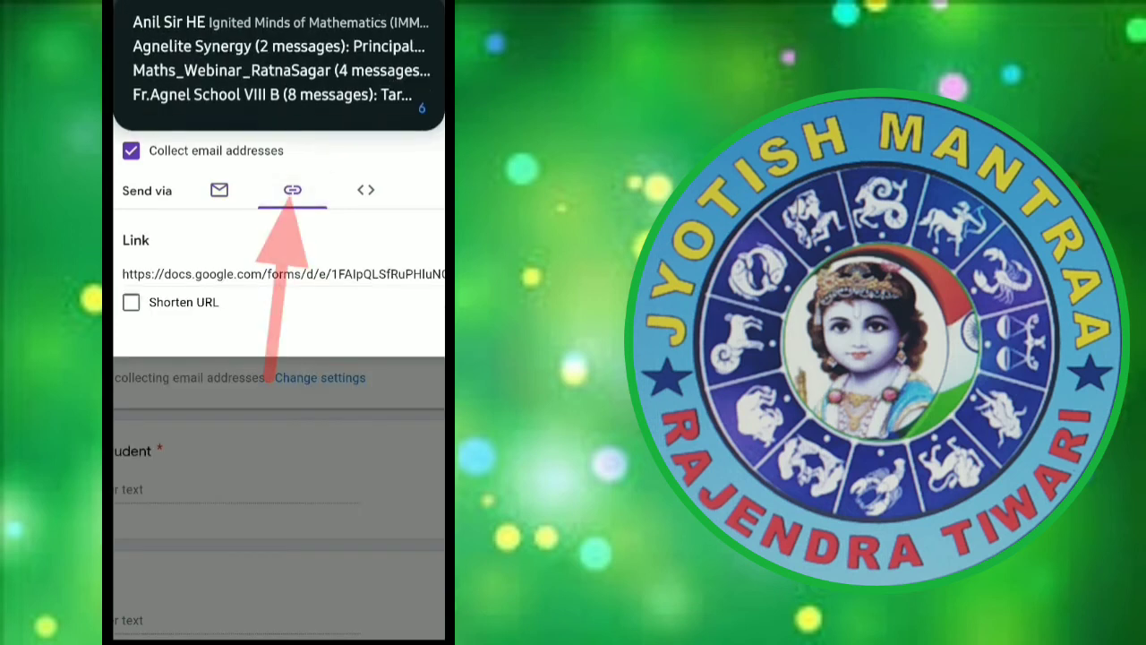
{"action": "scroll", "coordinate": [280, 323], "scroll_direction": "left", "scroll_amount": 3}
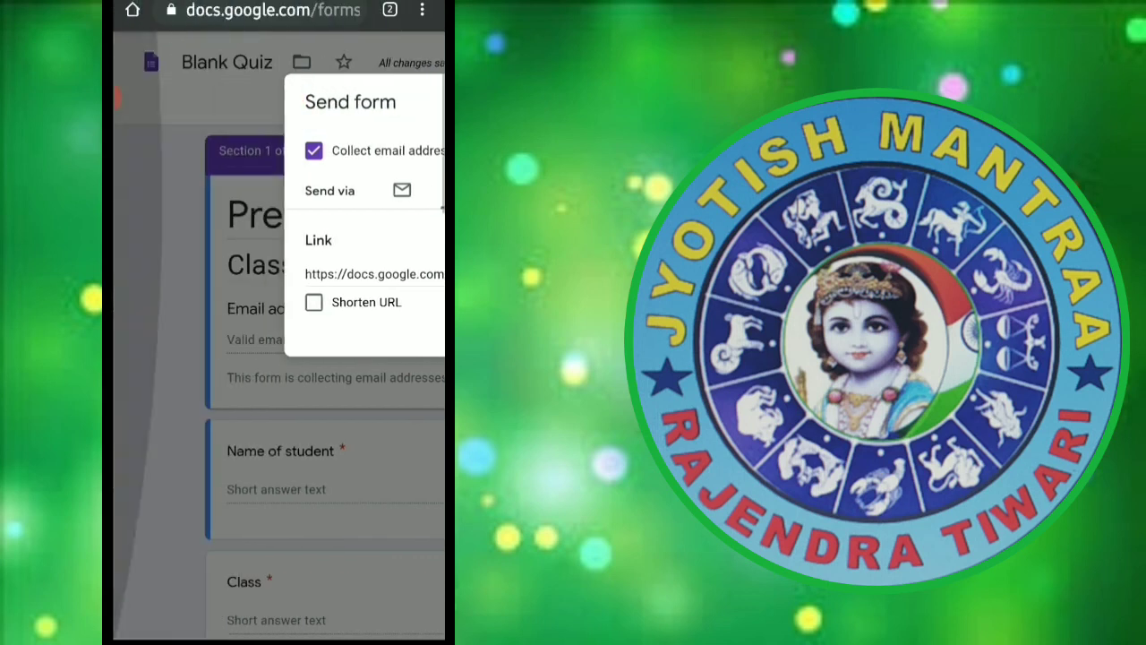
{"action": "scroll", "coordinate": [280, 340], "scroll_direction": "right", "scroll_amount": 5}
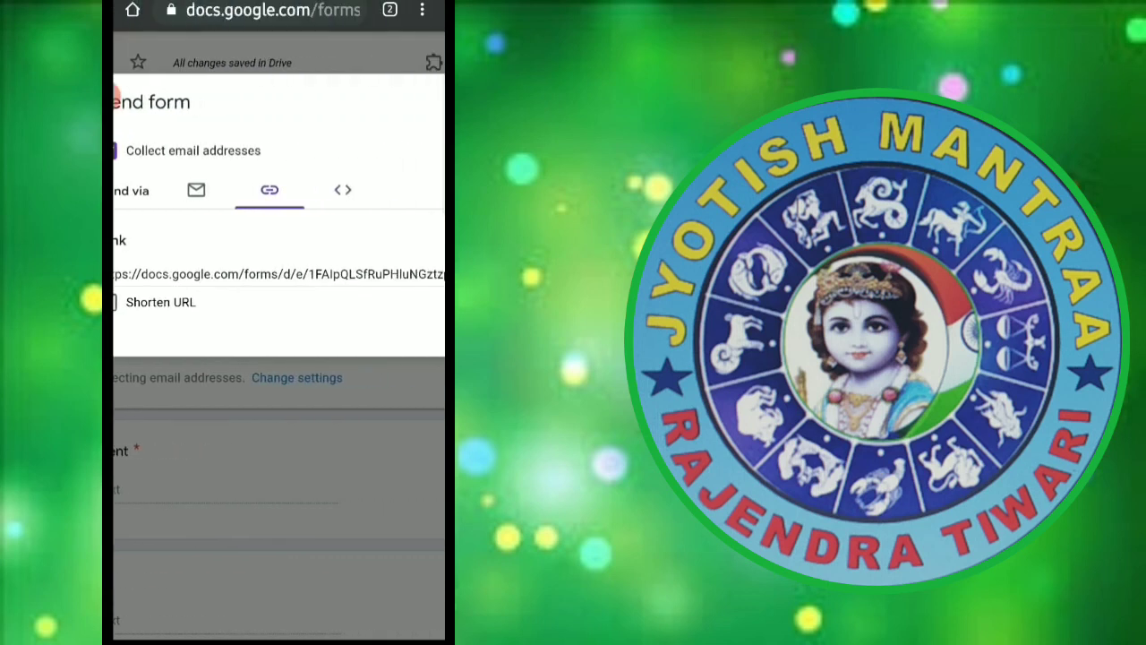
{"action": "scroll", "coordinate": [279, 340], "scroll_direction": "left", "scroll_amount": 3}
{"action": "scroll", "coordinate": [280, 323], "scroll_direction": "right", "scroll_amount": 5}
{"action": "scroll", "coordinate": [279, 323], "scroll_direction": "left", "scroll_amount": 3}
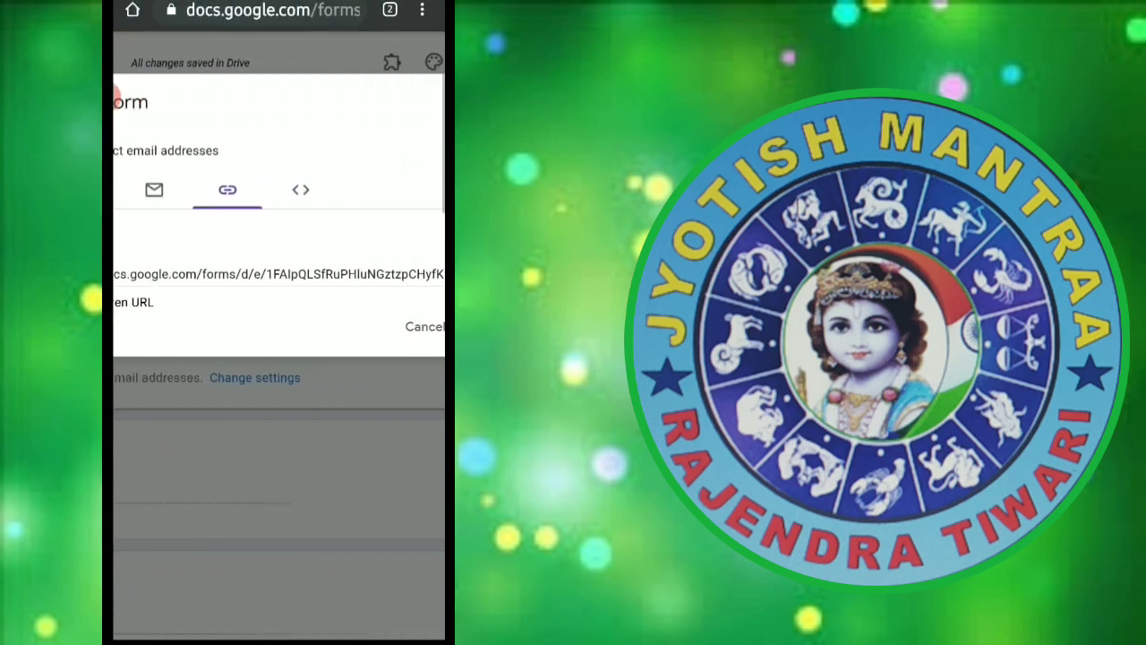
{"action": "scroll", "coordinate": [279, 322], "scroll_direction": "left", "scroll_amount": 2}
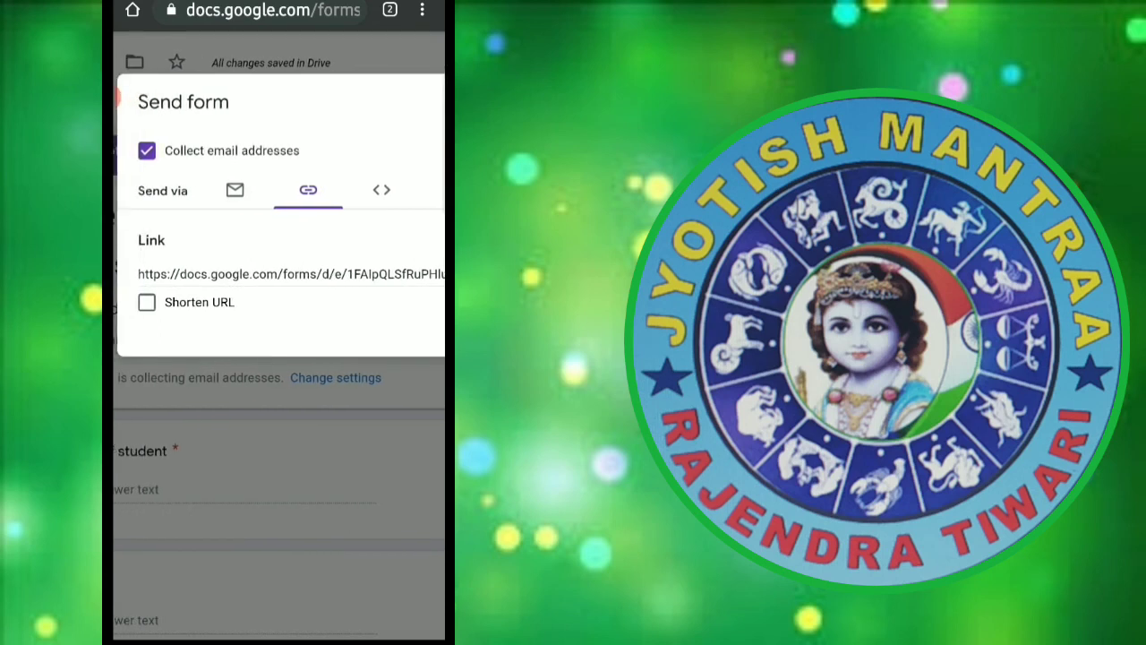
Shorten the form URL, copy it, and return to the home screen.
{"action": "left_click", "coordinate": [147, 301]}
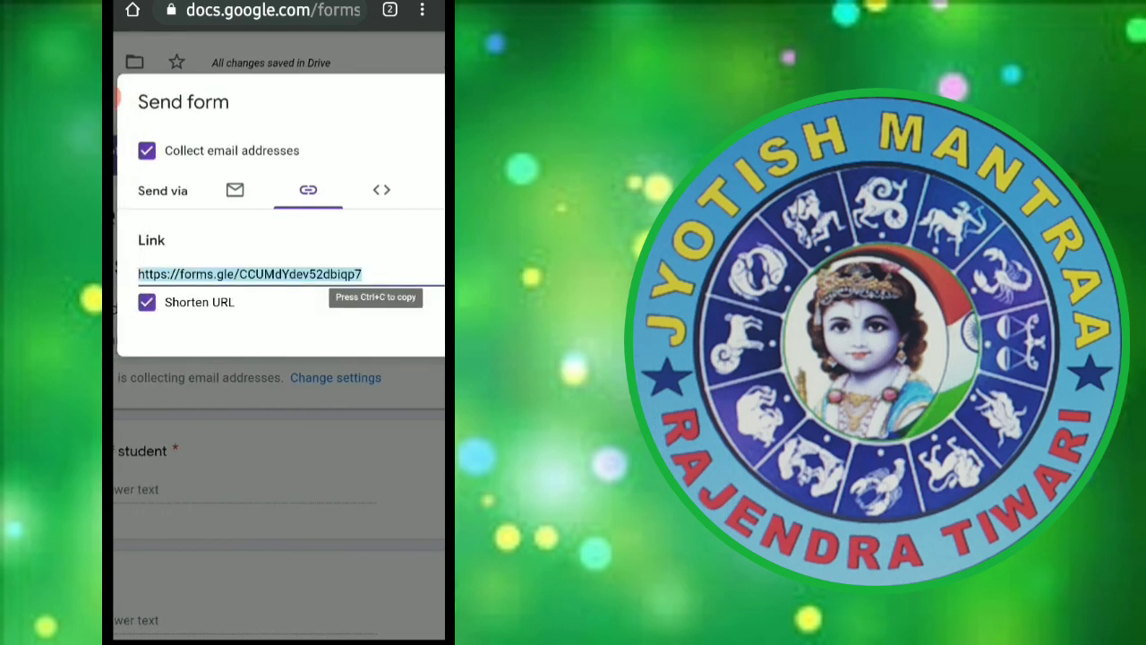
{"action": "scroll", "coordinate": [279, 322], "scroll_direction": "right", "scroll_amount": 5}
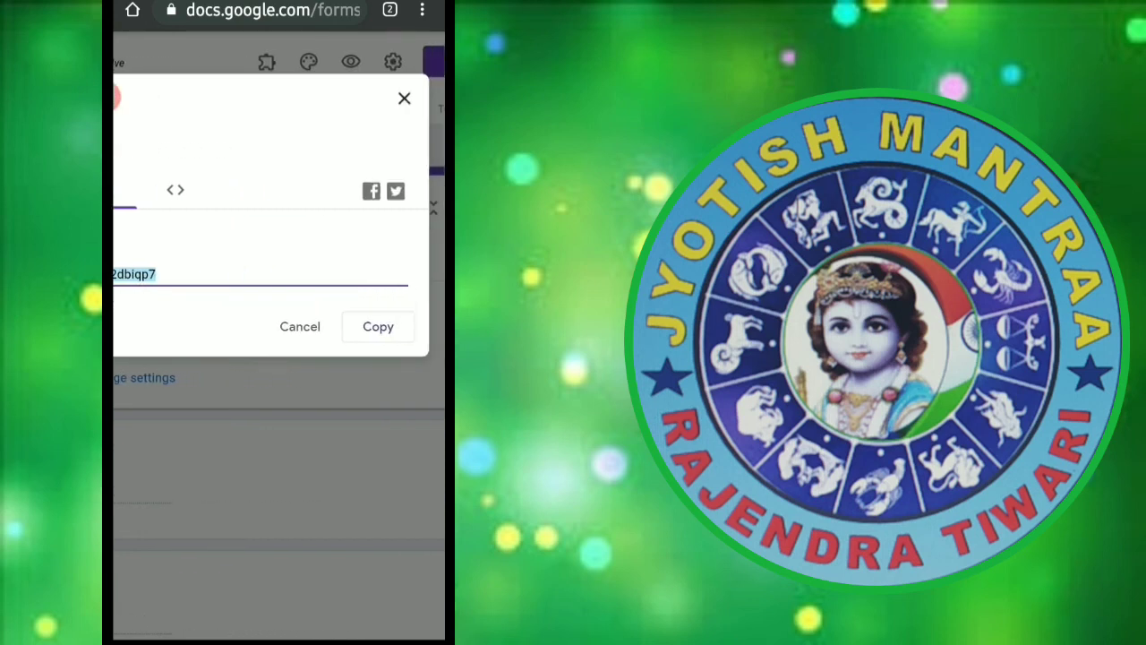
{"action": "left_click", "coordinate": [378, 325]}
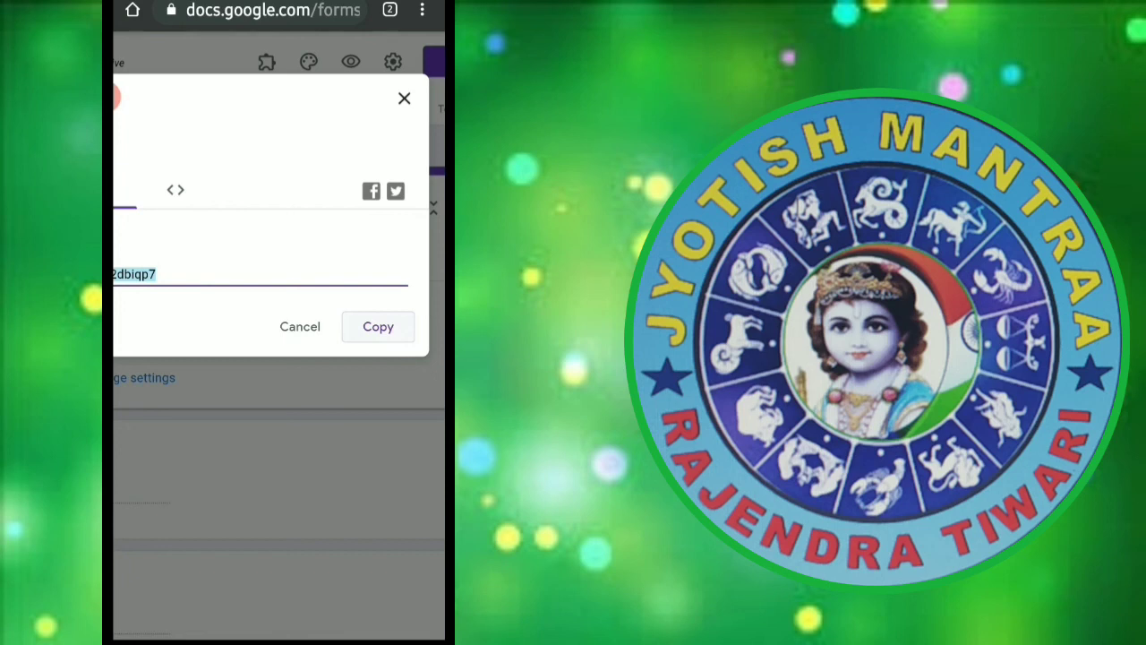
{"action": "left_click", "coordinate": [278, 641]}
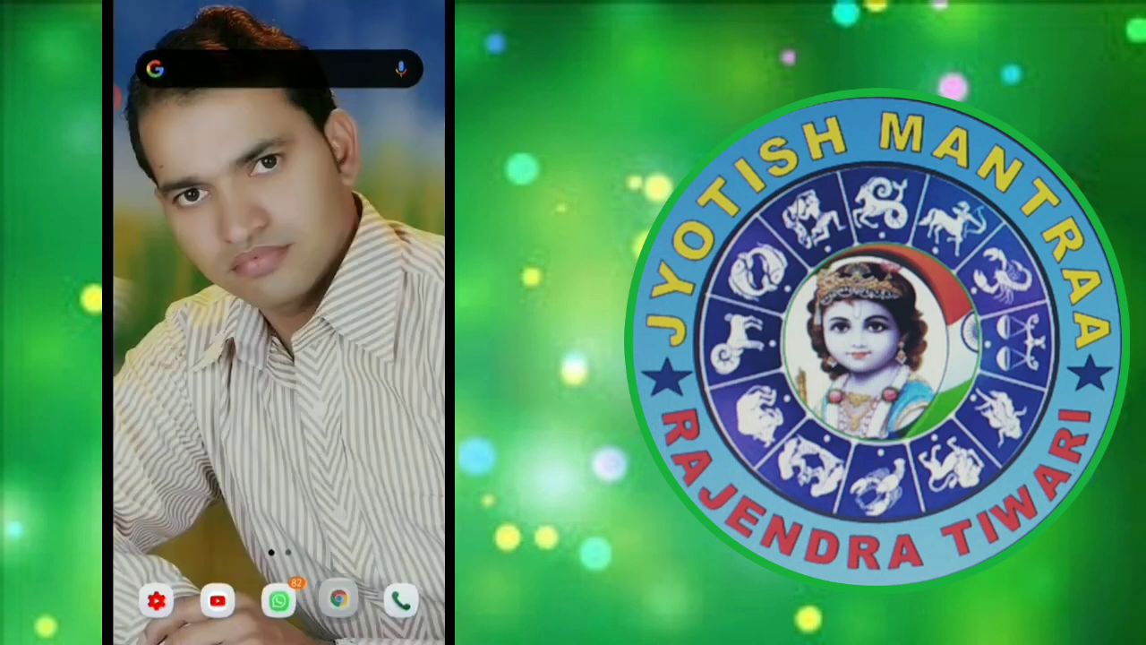
Open a contact's WhatsApp chat, paste the shortened forms.gle quiz link, and send it.
{"action": "left_click", "coordinate": [278, 599]}
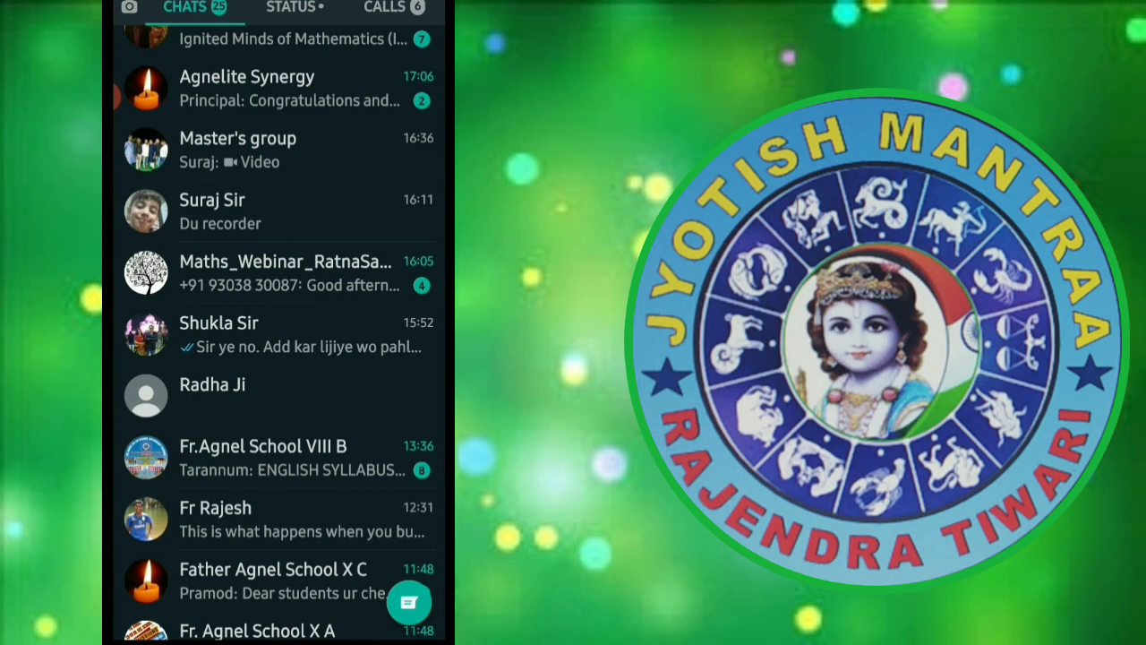
{"action": "left_click", "coordinate": [268, 394]}
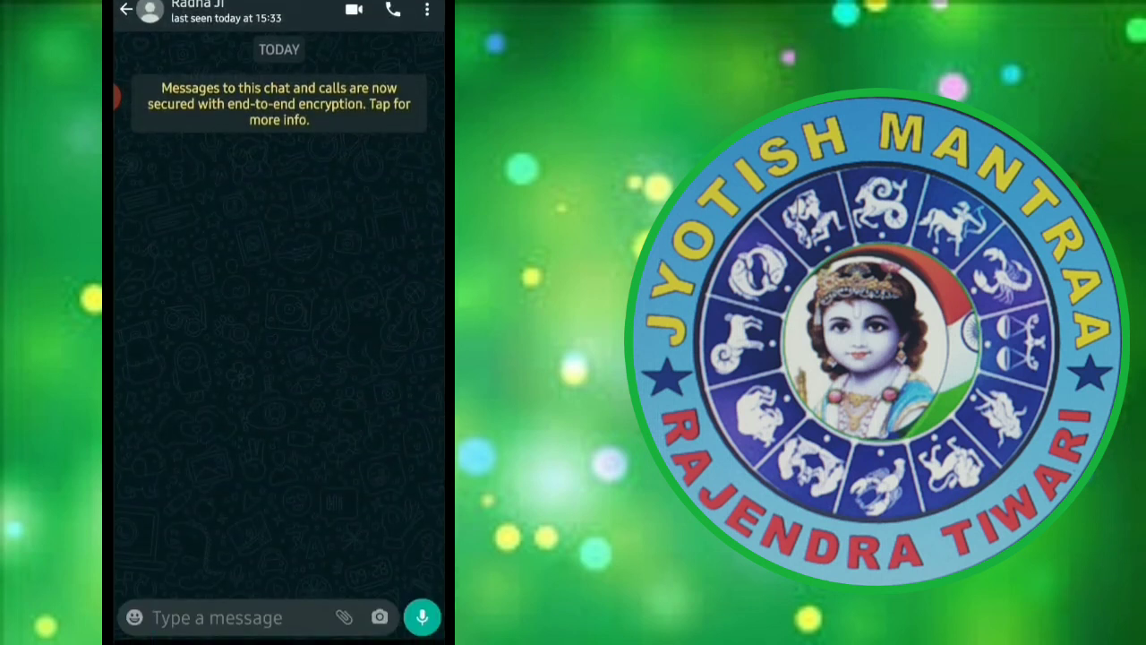
{"action": "left_click", "coordinate": [215, 617]}
{"action": "left_click", "coordinate": [156, 579]}
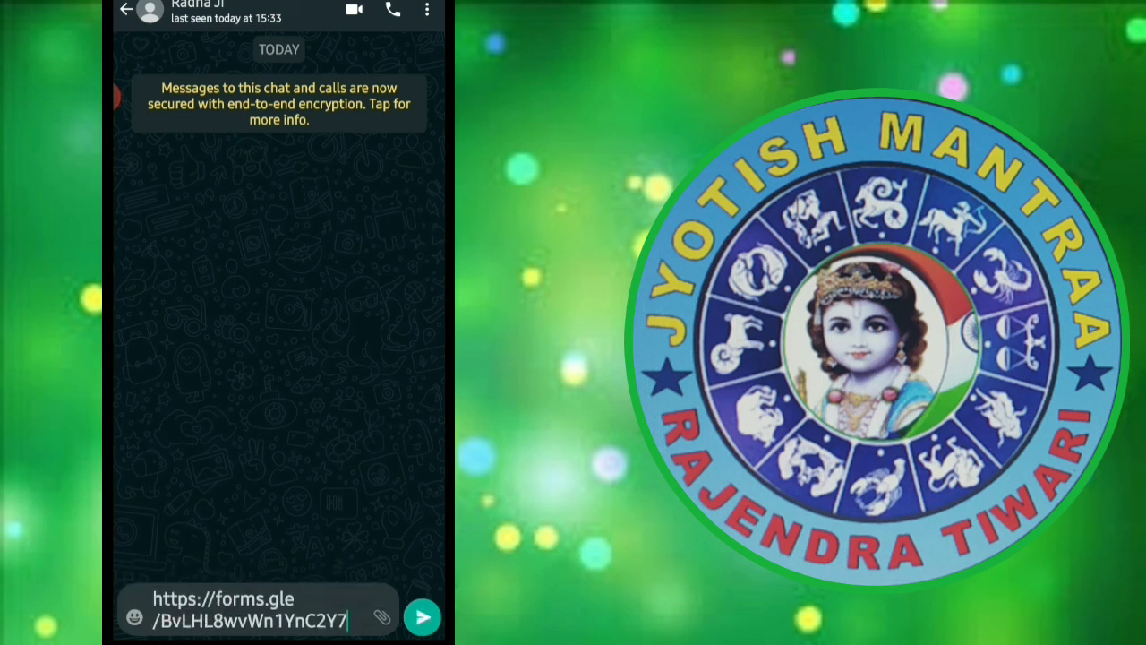
{"action": "left_click", "coordinate": [421, 617]}
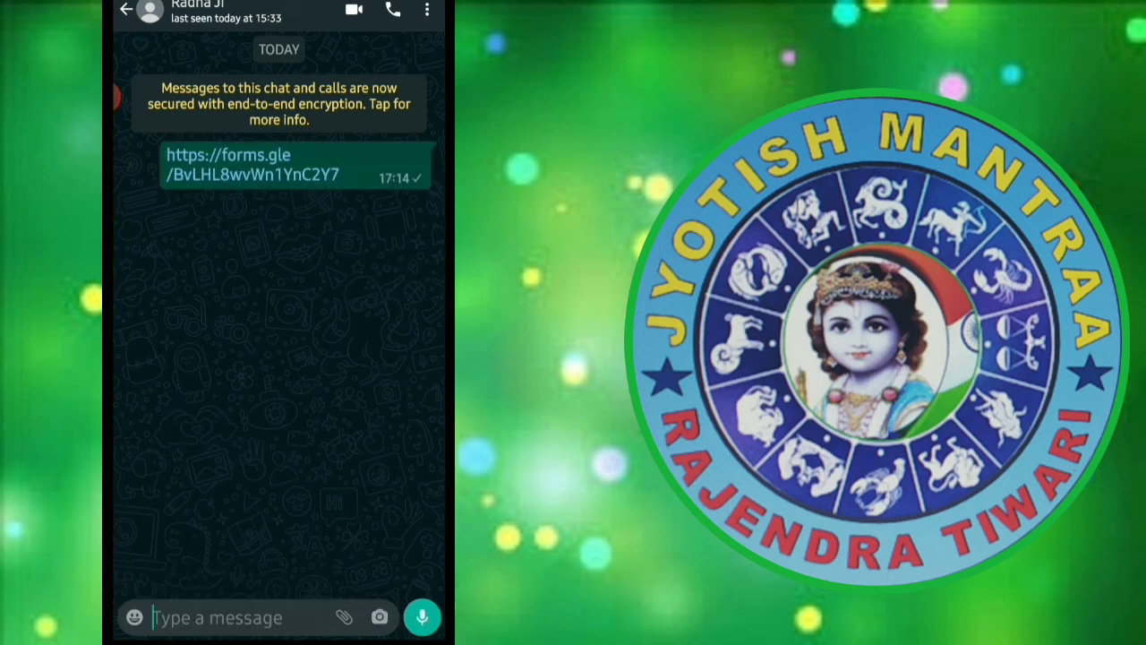